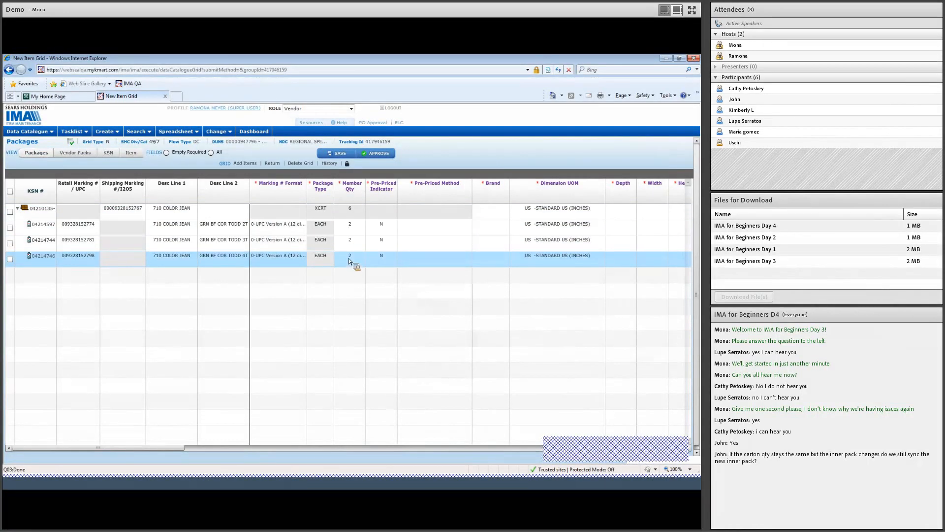
- Change the Member Qty of packages 04214597 and 04214746 from 2 to 3
{"action": "left_click", "coordinate": [342, 229]}
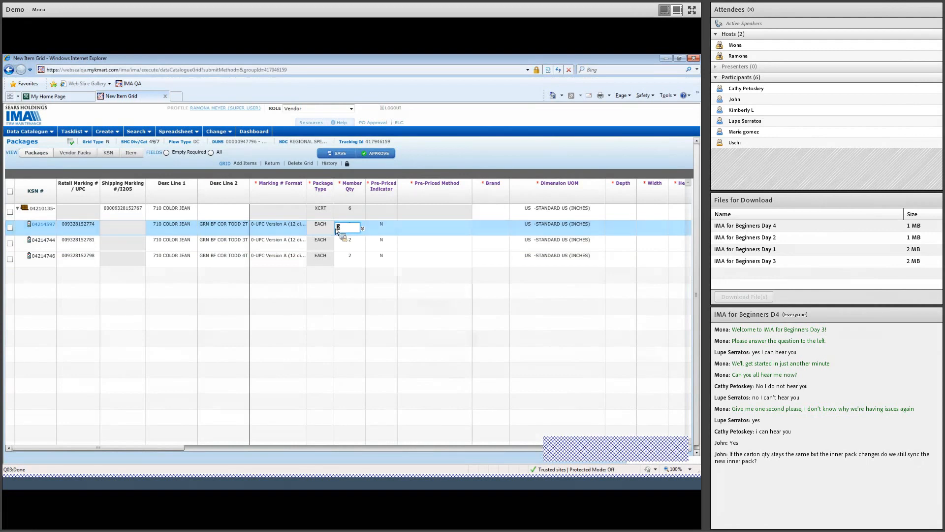
{"action": "type", "text": "3"}
{"action": "left_click", "coordinate": [351, 259]}
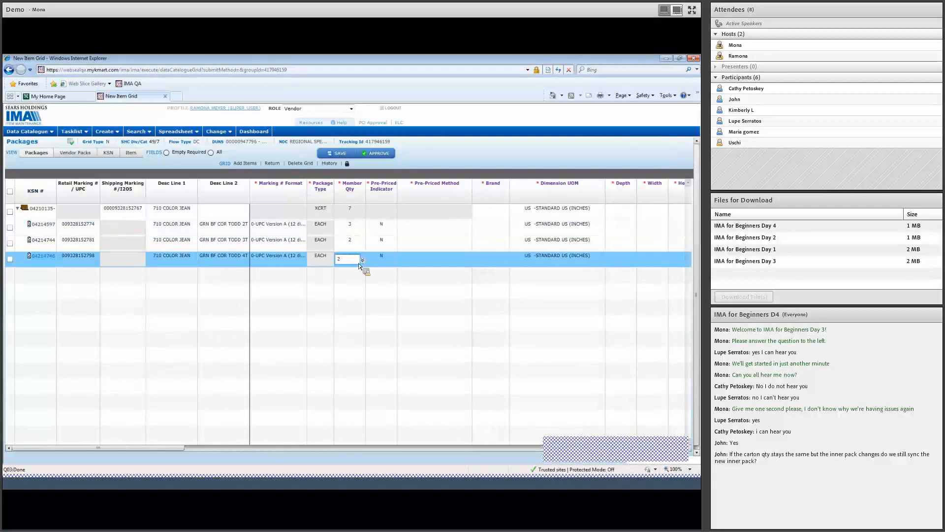
{"action": "type", "text": "3"}
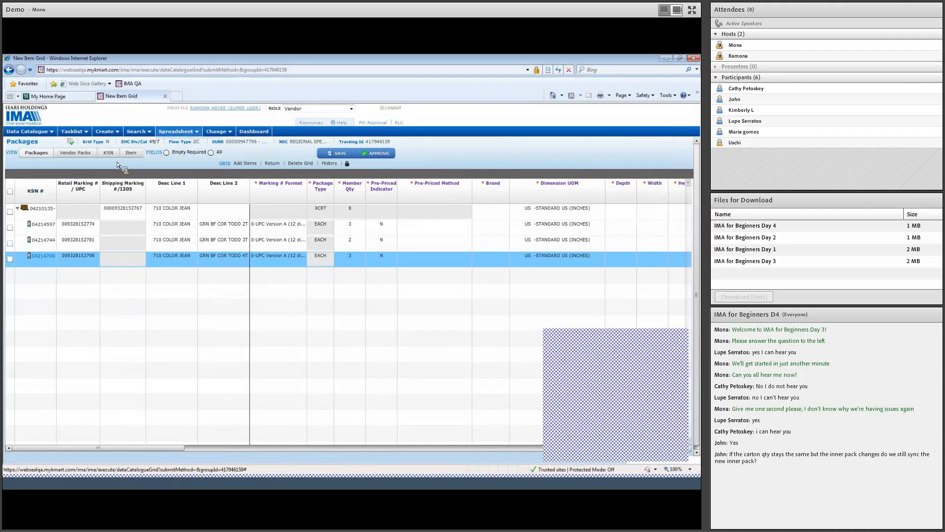
- Quick-search KSN 4206588 and open the Ruched W Lurex scarf's item detail page
{"action": "left_click", "coordinate": [133, 142]}
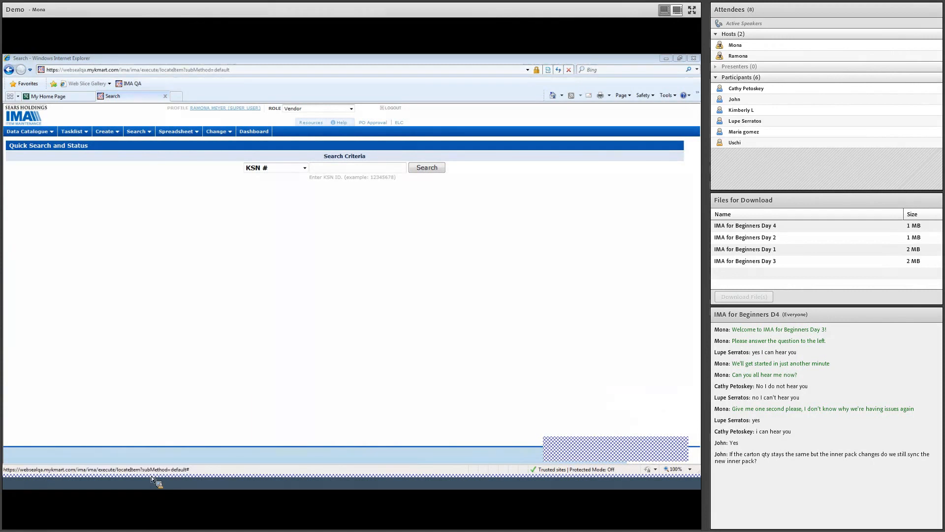
{"action": "left_click", "coordinate": [359, 168]}
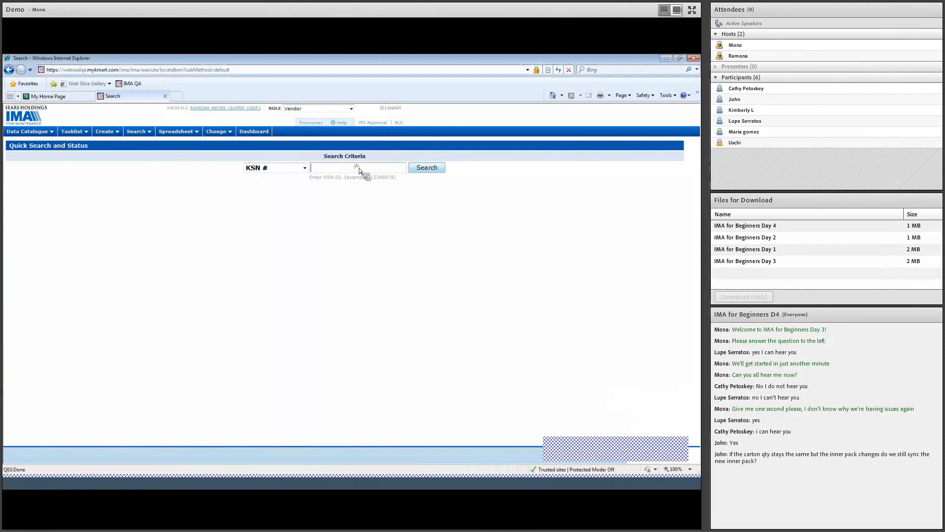
{"action": "type", "text": "4206588"}
{"action": "left_click", "coordinate": [427, 168]}
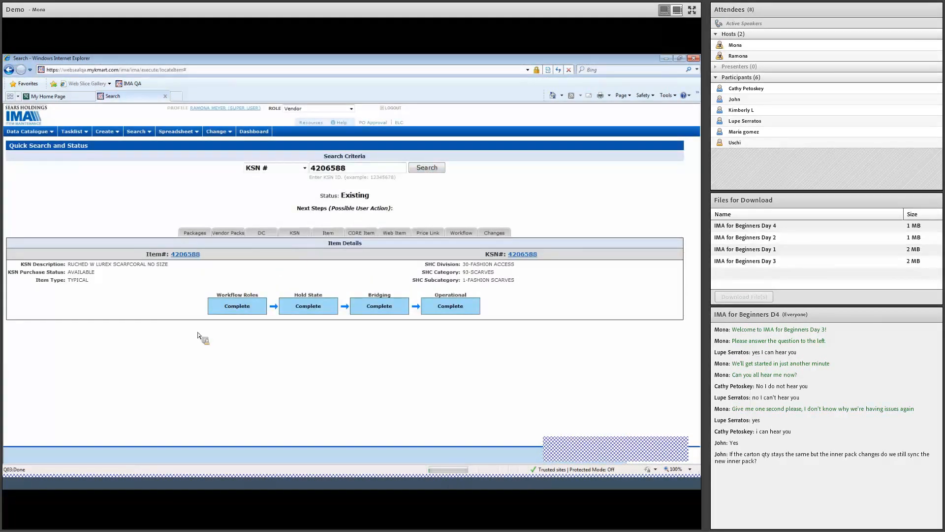
{"action": "left_click", "coordinate": [328, 233]}
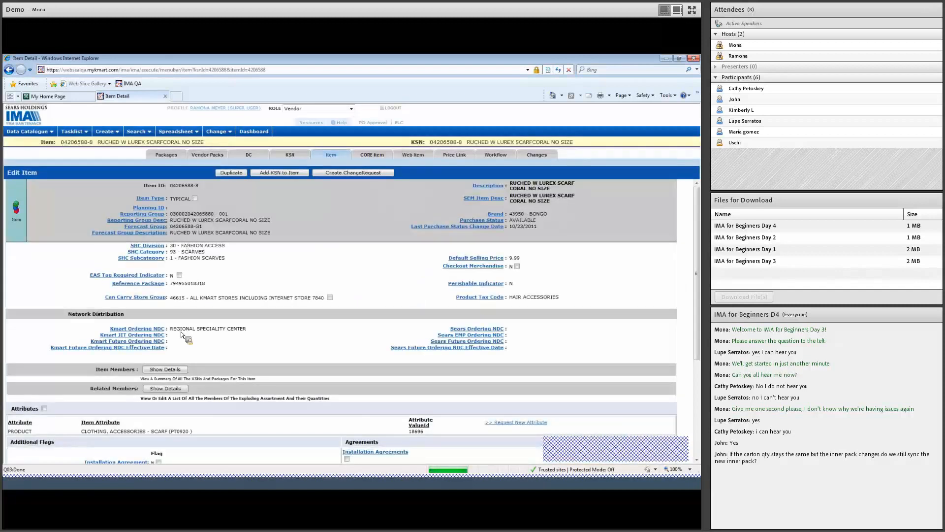
- Open the Assorted Scarves item (KSN 04377494-2) from this scarf's related exploding assortments
{"action": "left_click", "coordinate": [166, 388]}
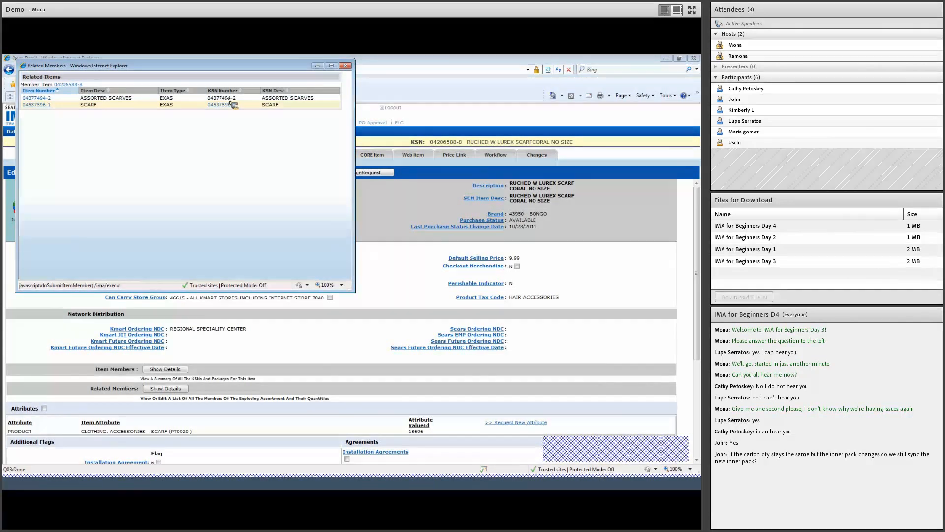
{"action": "left_click", "coordinate": [228, 100]}
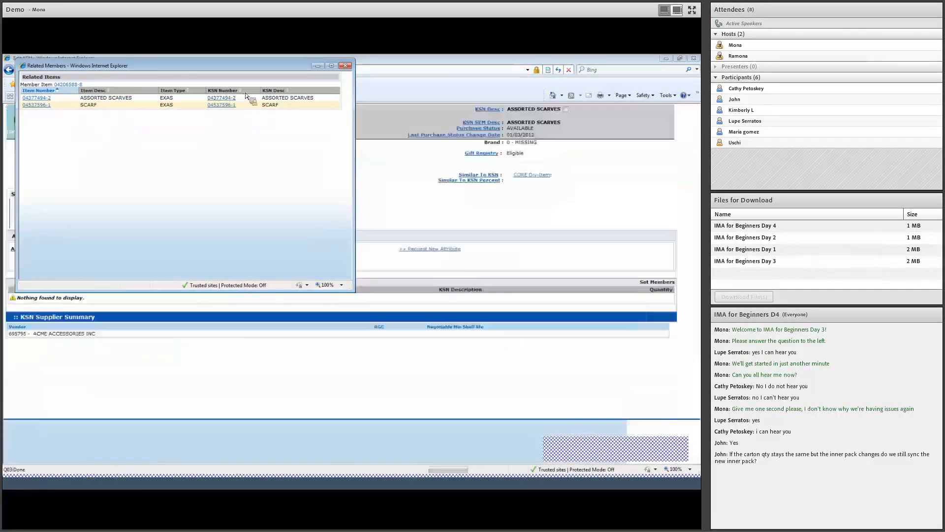
{"action": "left_click", "coordinate": [345, 66]}
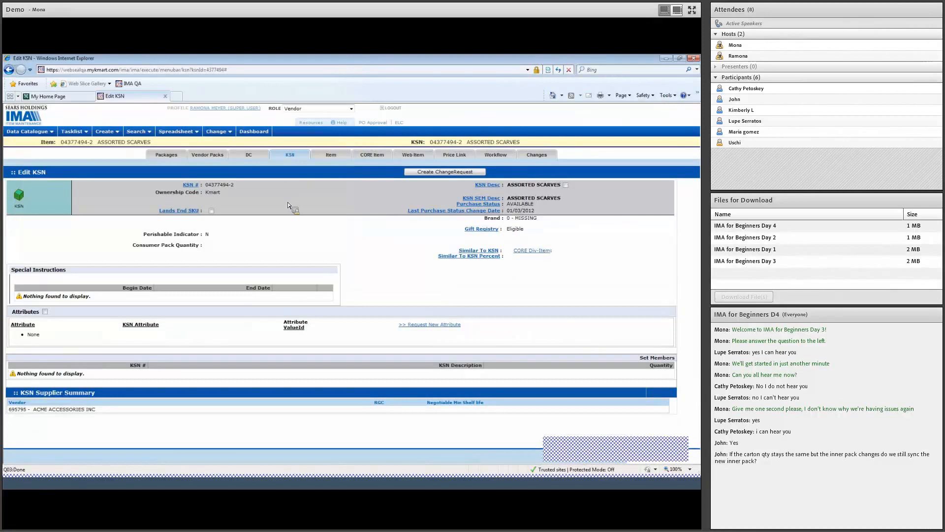
- Open Assorted Scarves' exploding assortment carton package to list its scarf members
{"action": "left_click", "coordinate": [167, 156]}
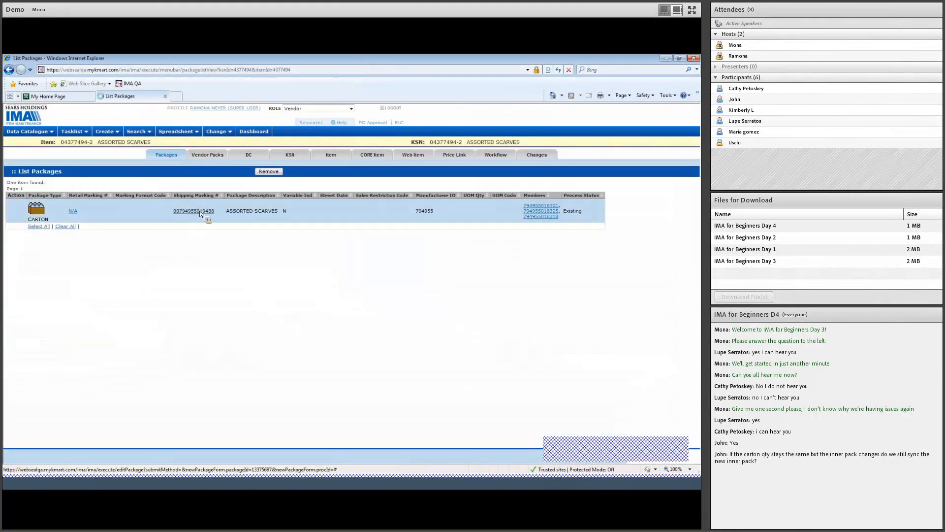
{"action": "left_click", "coordinate": [201, 213]}
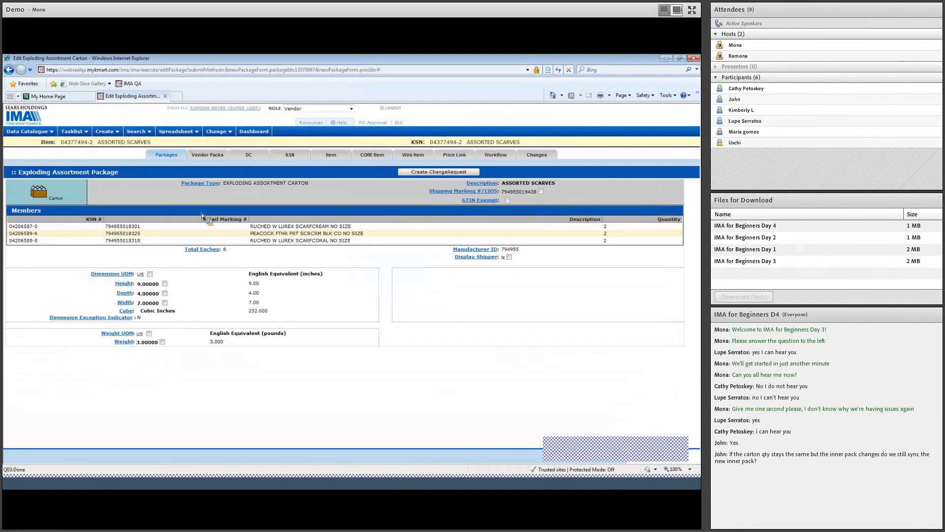
{"action": "left_click", "coordinate": [212, 154]}
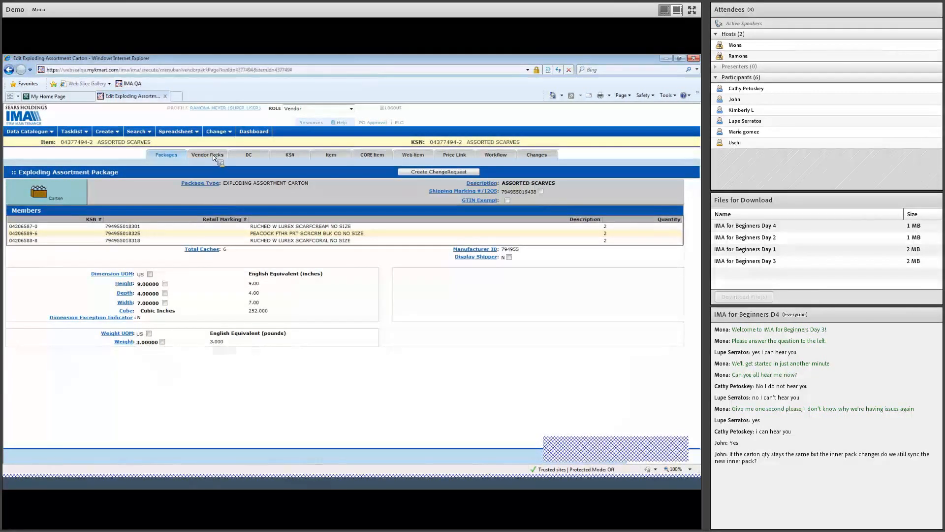
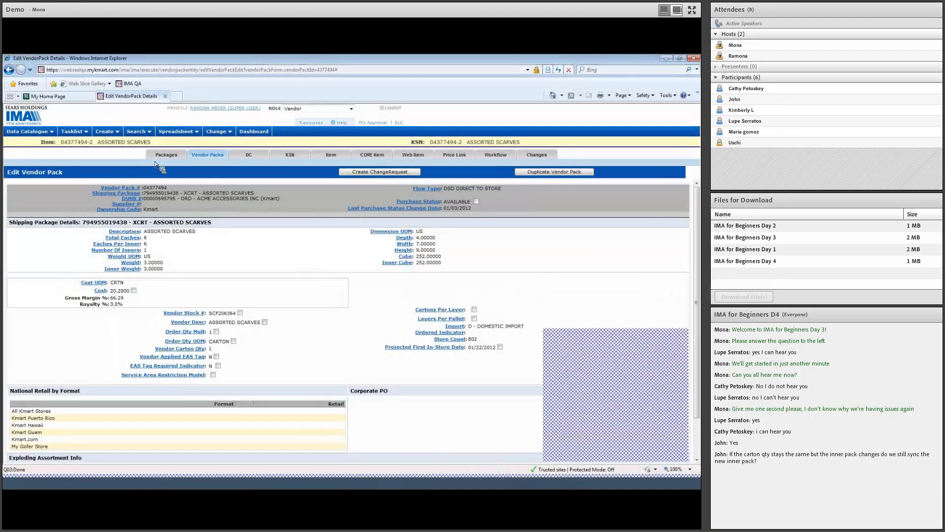
- Go to Search > Quick Search and Status to look up another KSN
{"action": "left_click", "coordinate": [138, 134]}
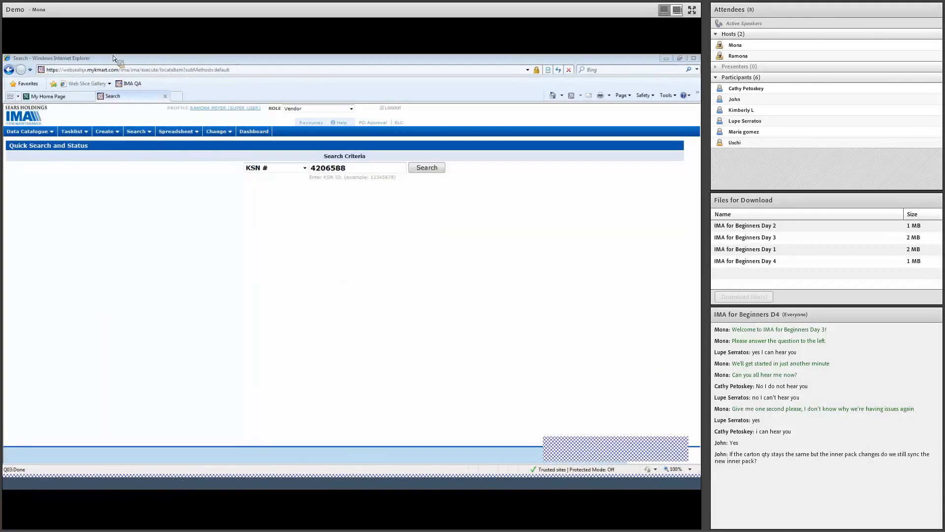
- Search KSN 2295694 and list the packages of the 5 PKT Jean Crystalline SZ 14.5P item
{"action": "double_click", "coordinate": [340, 168]}
{"action": "type", "text": "2295694"}
{"action": "left_click", "coordinate": [436, 169]}
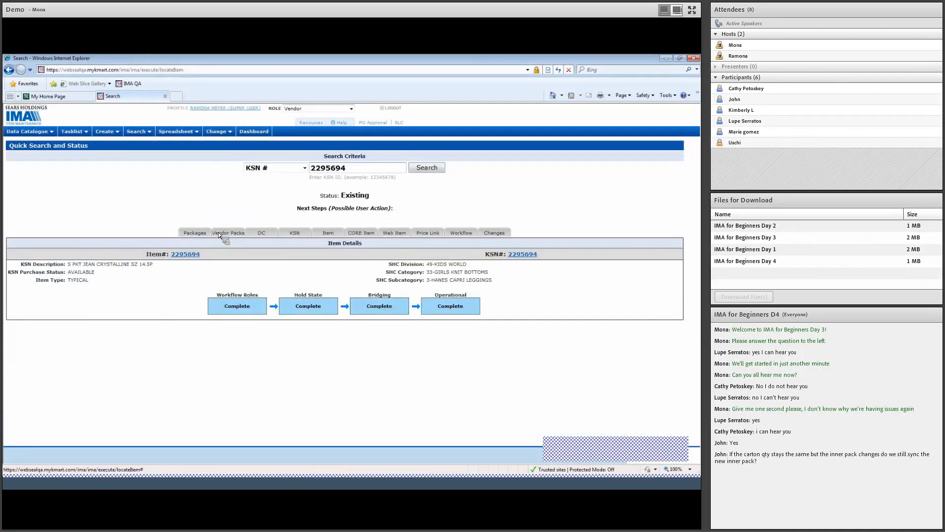
{"action": "left_click", "coordinate": [195, 233]}
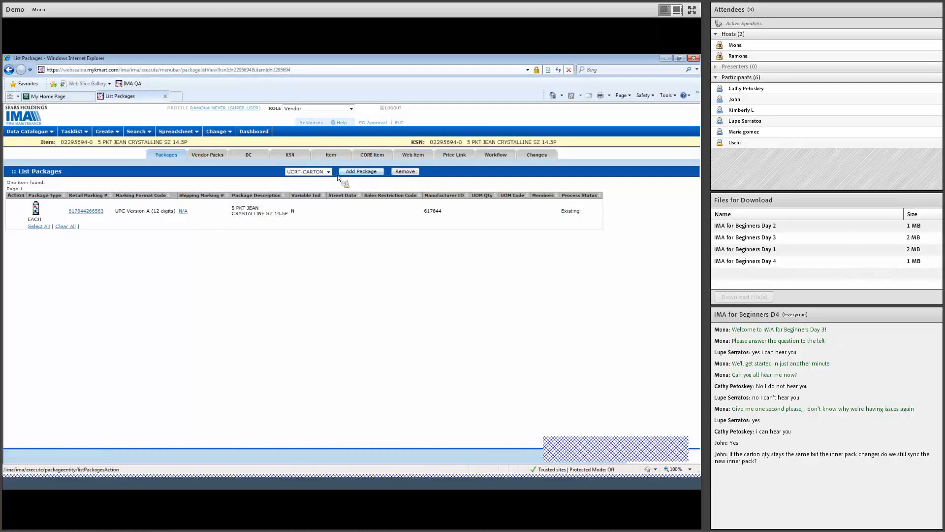
{"action": "left_click", "coordinate": [363, 175]}
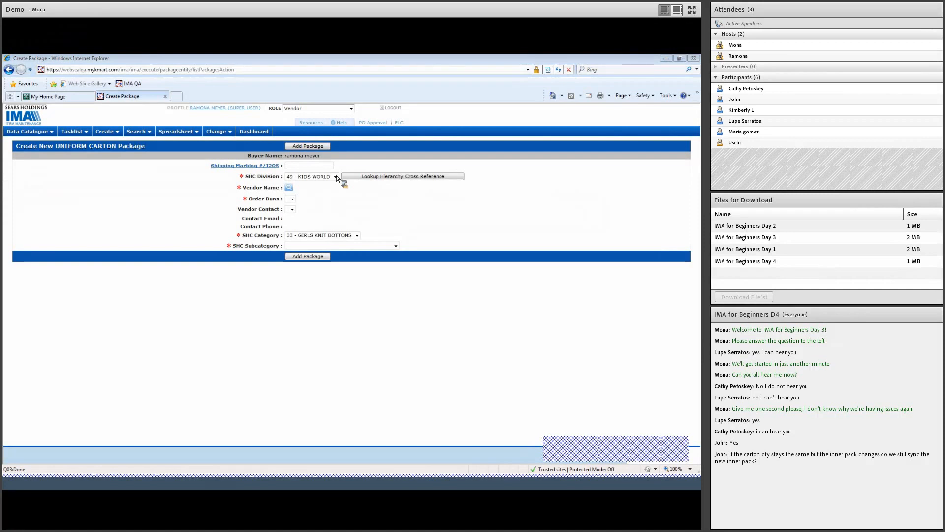
{"action": "left_click", "coordinate": [292, 167]}
{"action": "key", "text": "ctrl+v"}
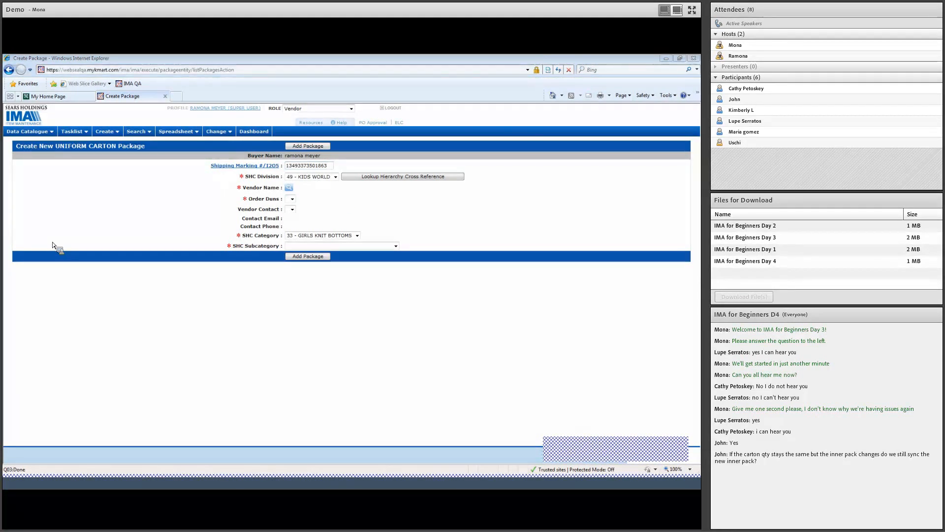
{"action": "left_click", "coordinate": [279, 206]}
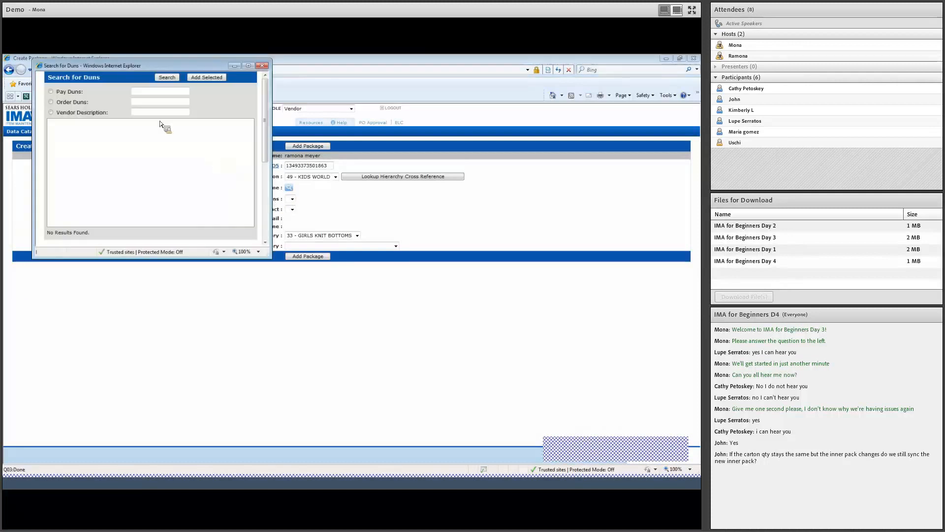
{"action": "left_click", "coordinate": [152, 102]}
{"action": "left_click", "coordinate": [172, 77]}
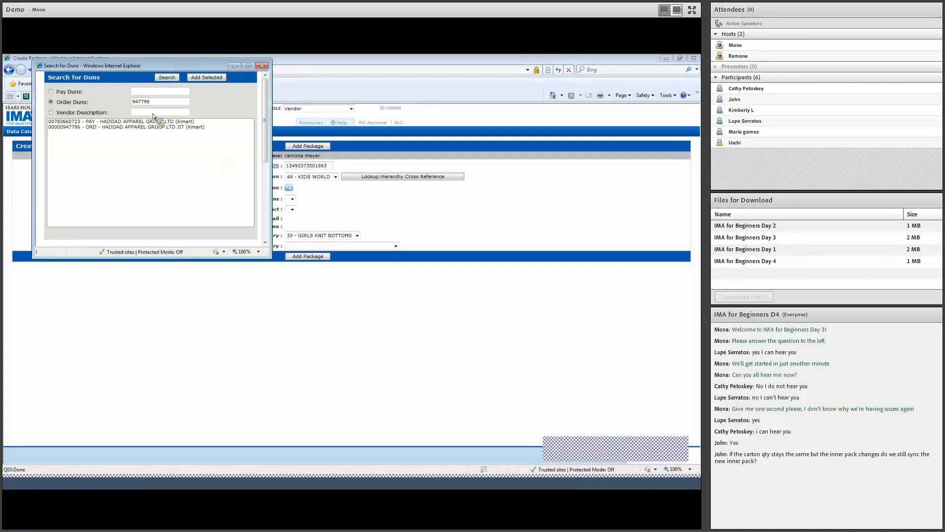
{"action": "left_click", "coordinate": [149, 127]}
{"action": "left_click", "coordinate": [206, 78]}
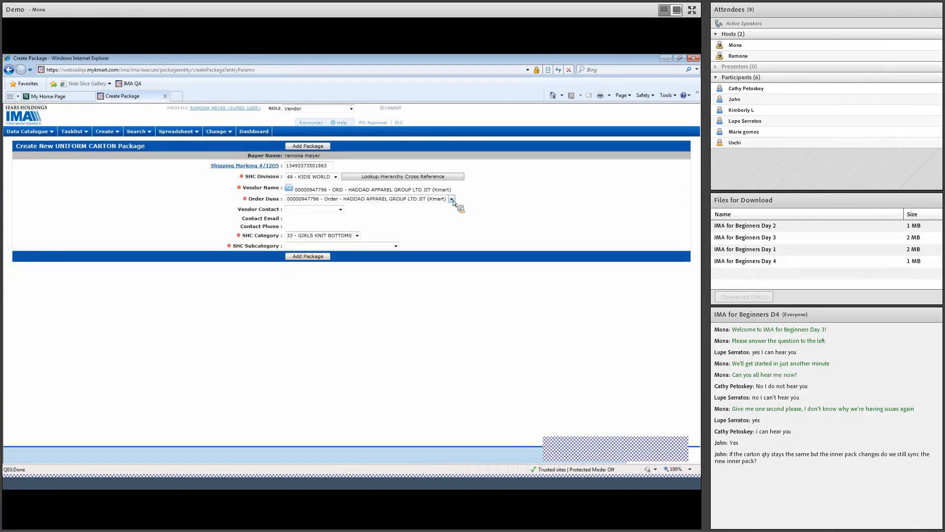
- Choose subcategory 7 - FW PIPER FAVS 9.99 BOTTOMS and add the carton package
{"action": "left_click", "coordinate": [357, 245]}
{"action": "left_click", "coordinate": [344, 291]}
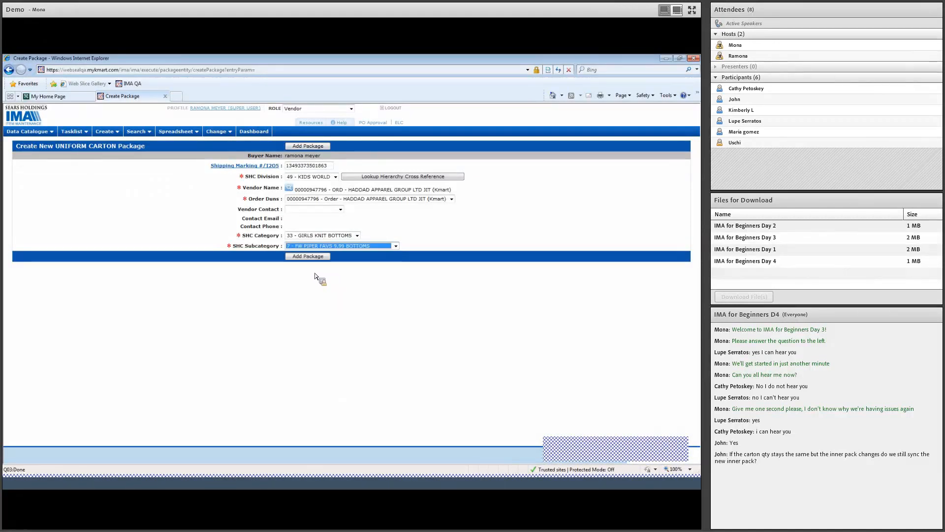
{"action": "left_click", "coordinate": [313, 260]}
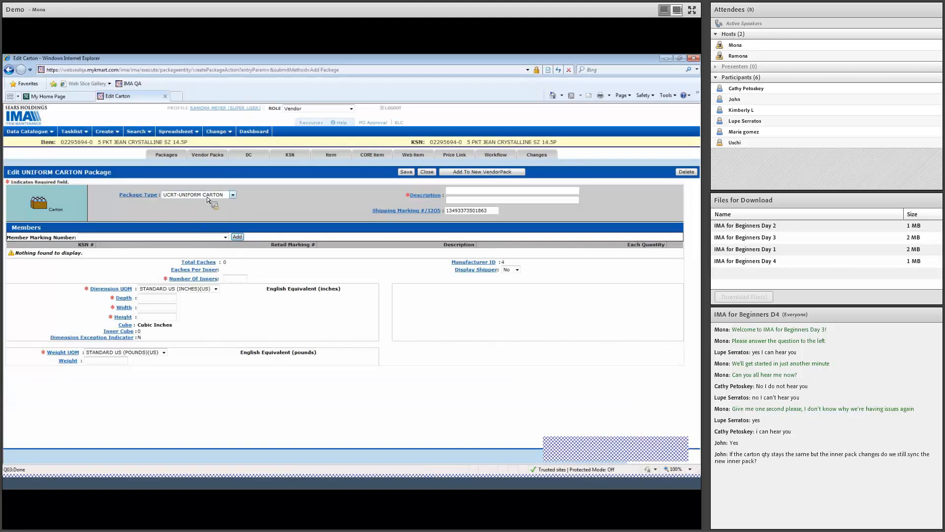
- Enter the carton description lines '5 pkt joeean' and 'uniform carto'
{"action": "left_click", "coordinate": [488, 193]}
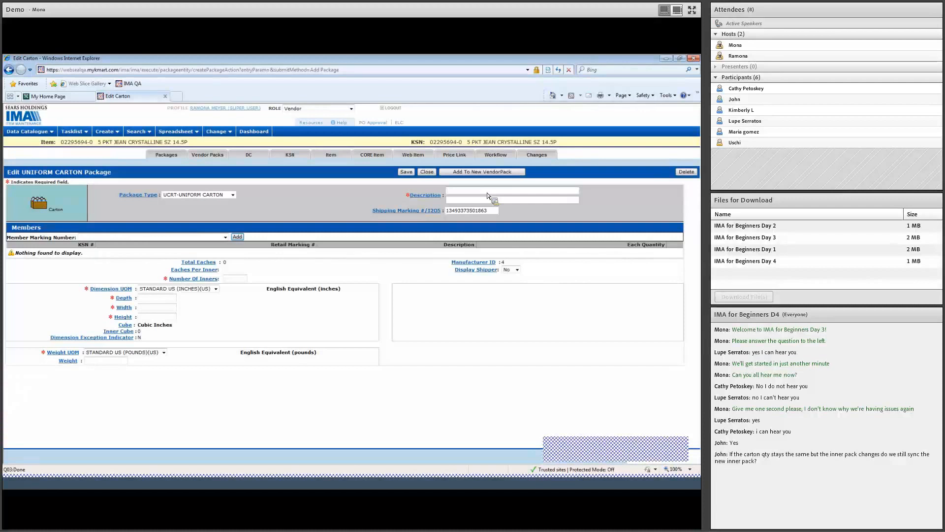
{"action": "type", "text": "5"}
{"action": "type", "text": " pkt joe"}
{"action": "type", "text": "ean"}
{"action": "key", "text": "Tab"}
{"action": "type", "text": "uniform carton"}
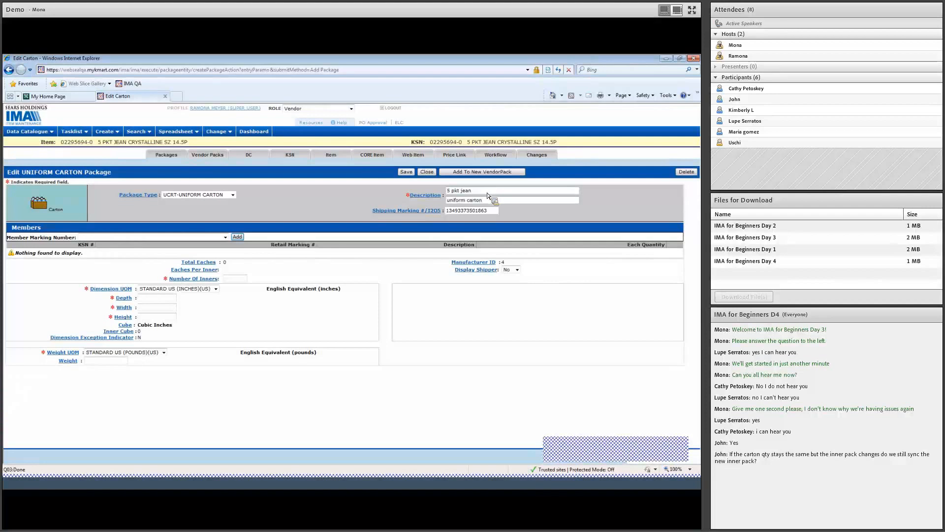
{"action": "left_click", "coordinate": [226, 238]}
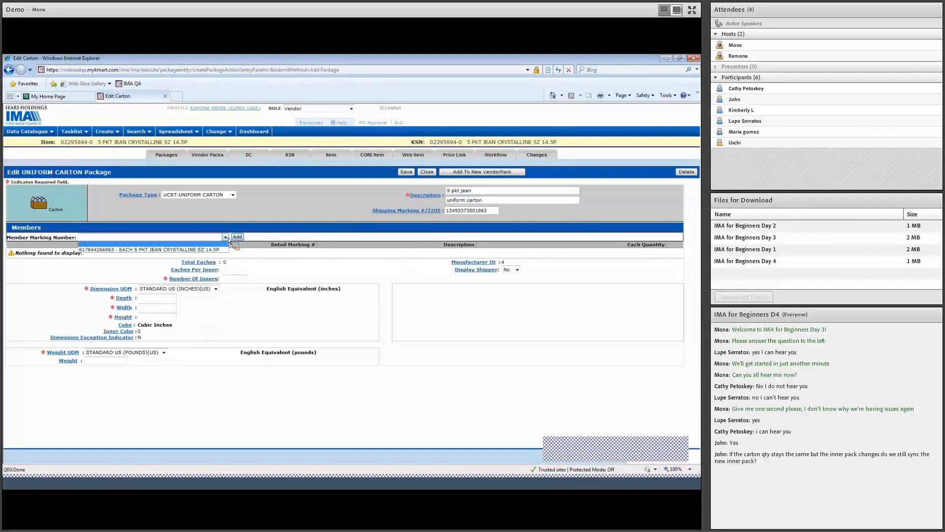
{"action": "left_click", "coordinate": [224, 250]}
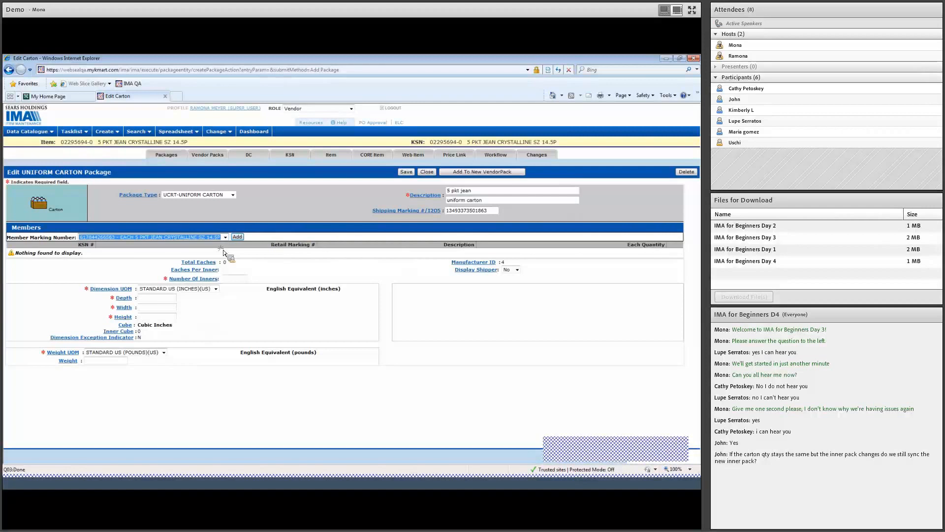
{"action": "left_click", "coordinate": [241, 237]}
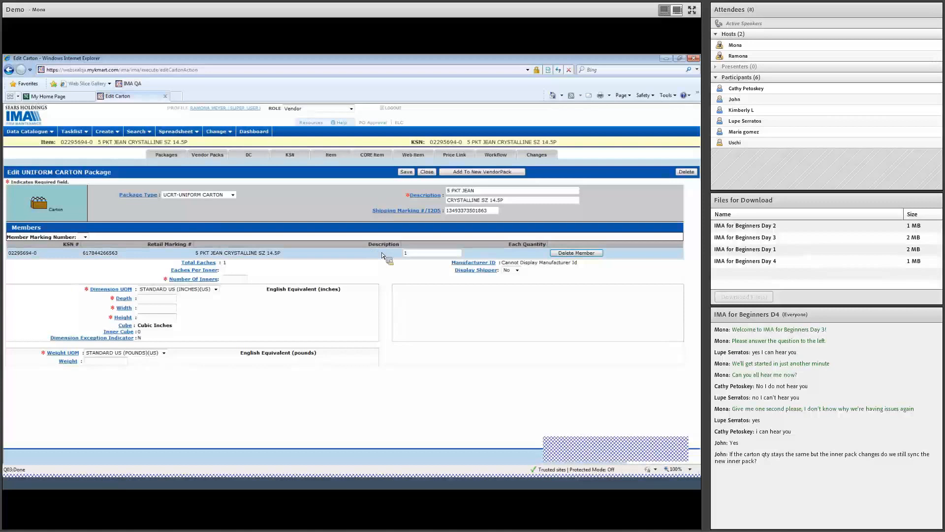
{"action": "left_click", "coordinate": [441, 254]}
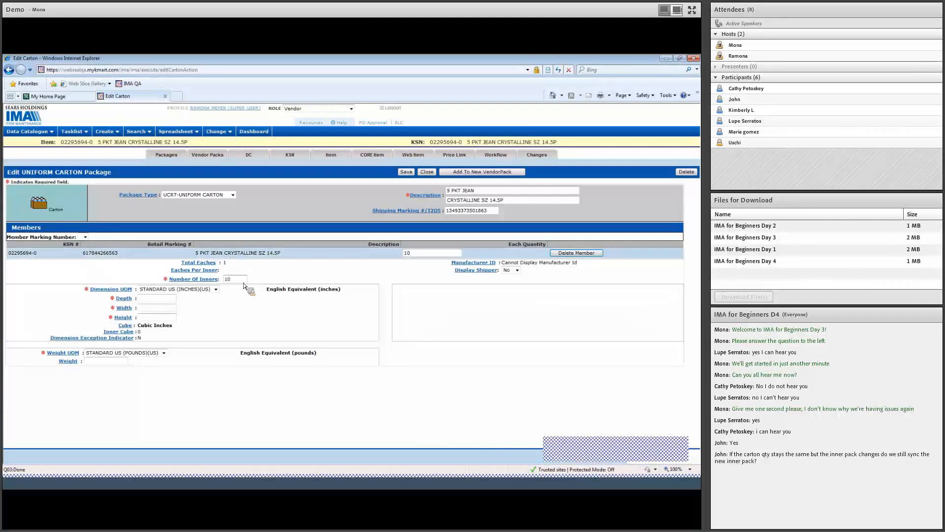
{"action": "left_click", "coordinate": [410, 173]}
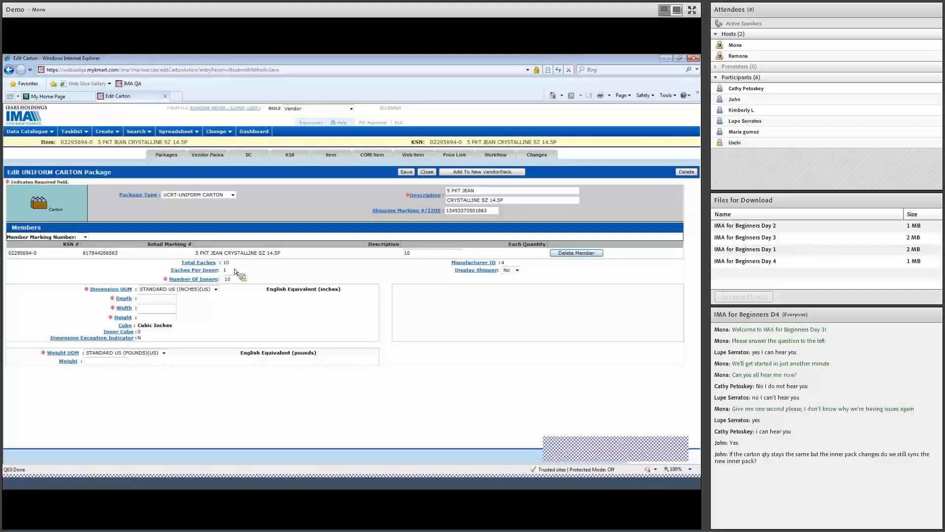
- Try saving inners counts of 2 and 3, then restore 10 inners and save
{"action": "left_click_drag", "start_coordinate": [240, 283], "coordinate": [211, 281]}
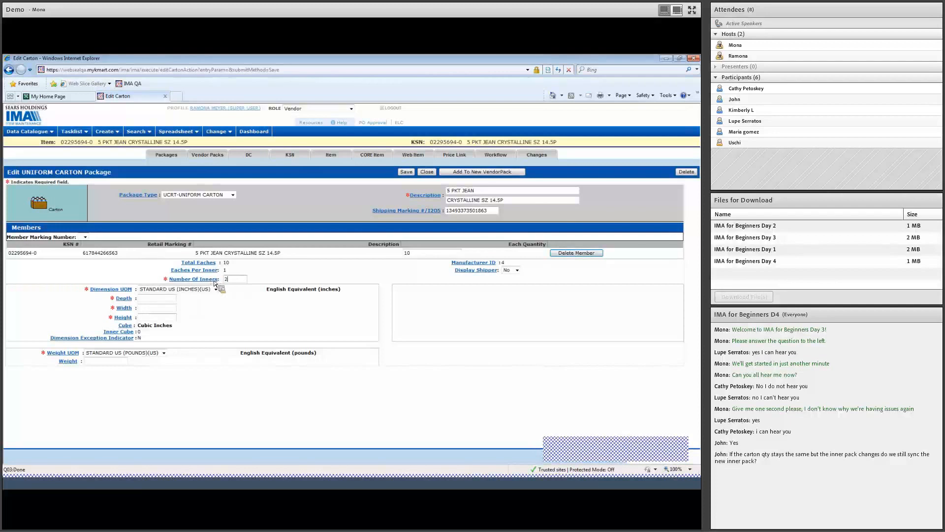
{"action": "left_click", "coordinate": [405, 172]}
{"action": "left_click_drag", "start_coordinate": [228, 279], "coordinate": [220, 279]}
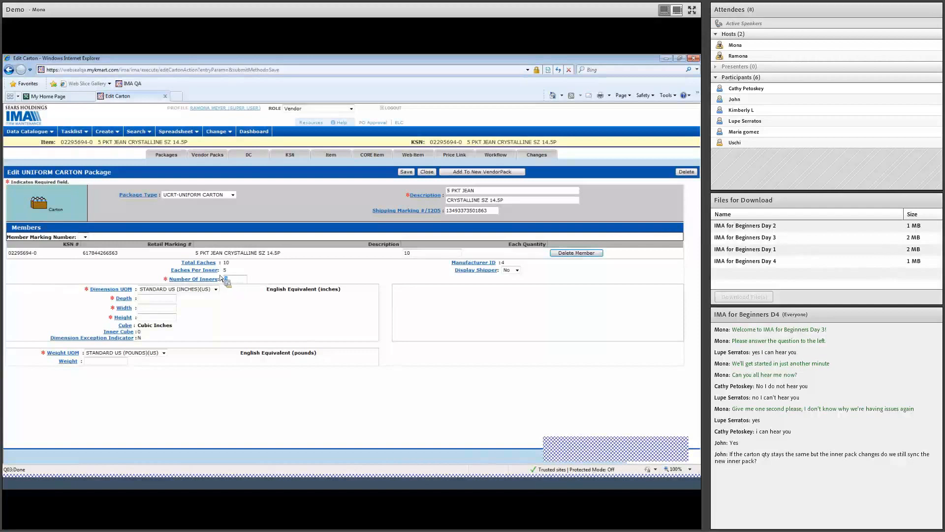
{"action": "type", "text": "3"}
{"action": "left_click", "coordinate": [405, 173]}
{"action": "double_click", "coordinate": [233, 277]}
{"action": "type", "text": "10"}
{"action": "left_click", "coordinate": [409, 173]}
- Enter carton depth 18, width 24 and height 50 inches, and save
{"action": "left_click", "coordinate": [167, 302]}
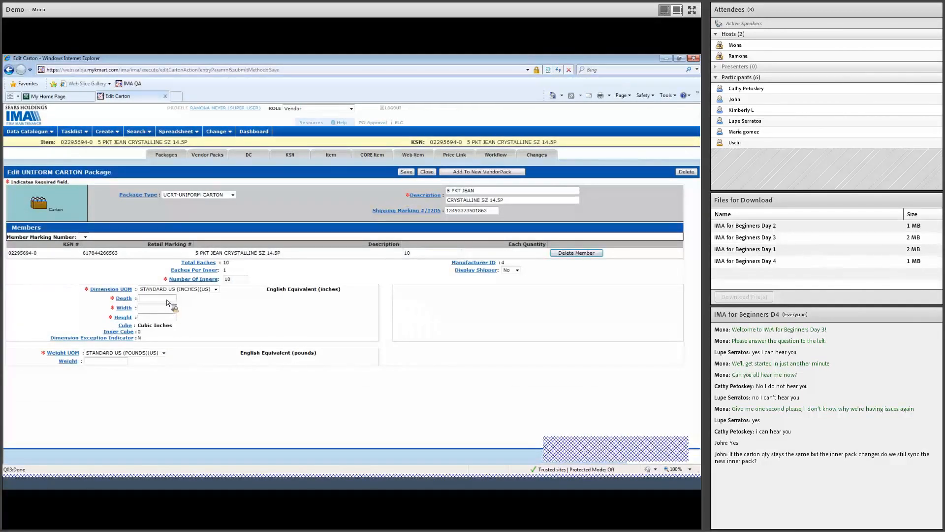
{"action": "type", "text": "18"}
{"action": "left_click", "coordinate": [170, 310]}
{"action": "type", "text": "24"}
{"action": "left_click", "coordinate": [169, 319]}
{"action": "type", "text": "50"}
{"action": "left_click", "coordinate": [407, 173]}
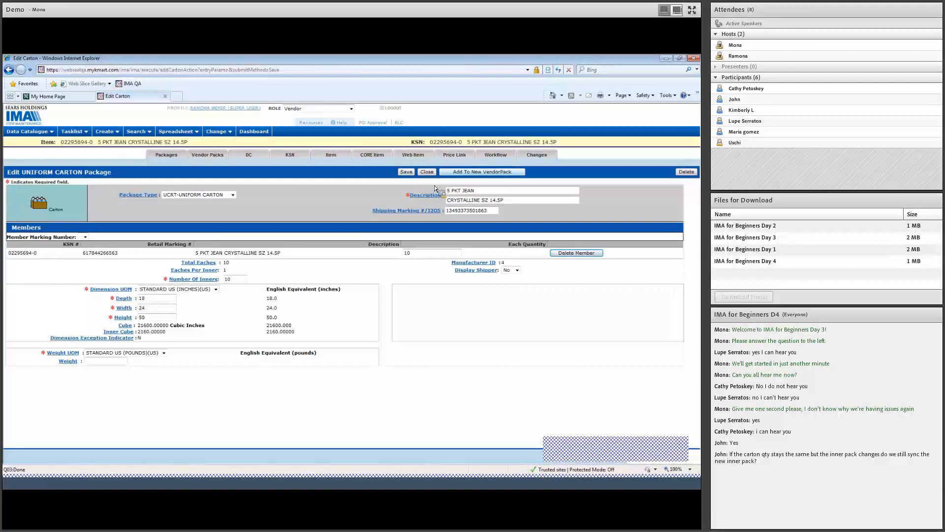
- Run the workflow Check For Errors on the item
{"action": "left_click", "coordinate": [503, 156]}
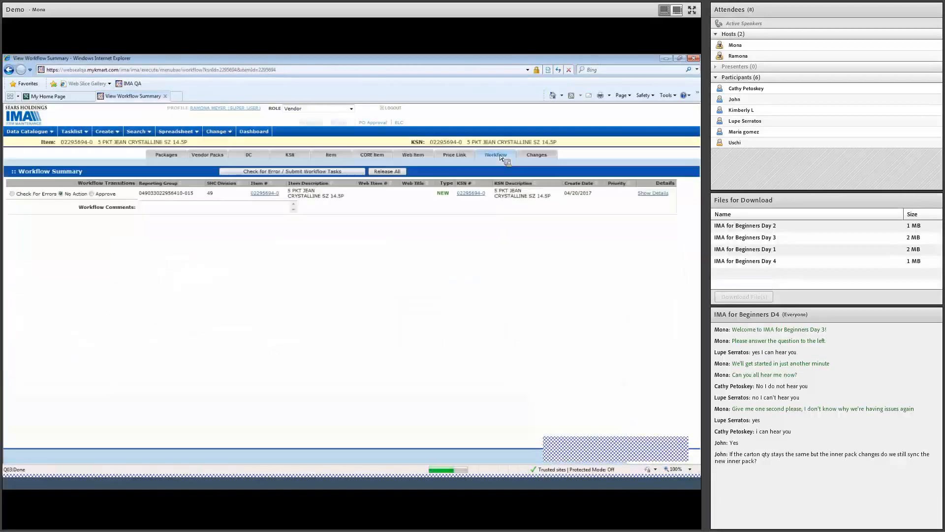
{"action": "left_click", "coordinate": [12, 194]}
{"action": "left_click", "coordinate": [274, 172]}
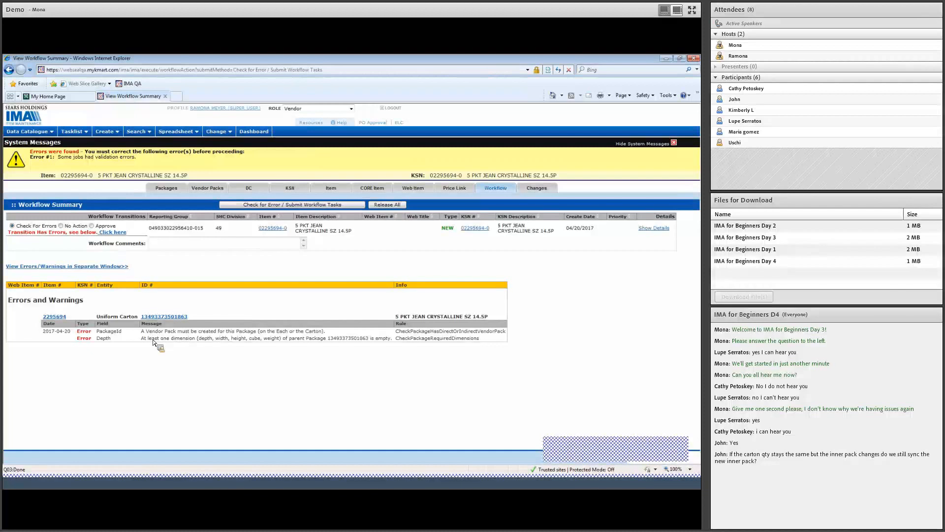
- Review the empty dimension and Uniform Carton errors, then return to the package list
{"action": "double_click", "coordinate": [153, 340]}
{"action": "double_click", "coordinate": [374, 340]}
{"action": "triple_click", "coordinate": [115, 317]}
{"action": "left_click", "coordinate": [173, 191]}
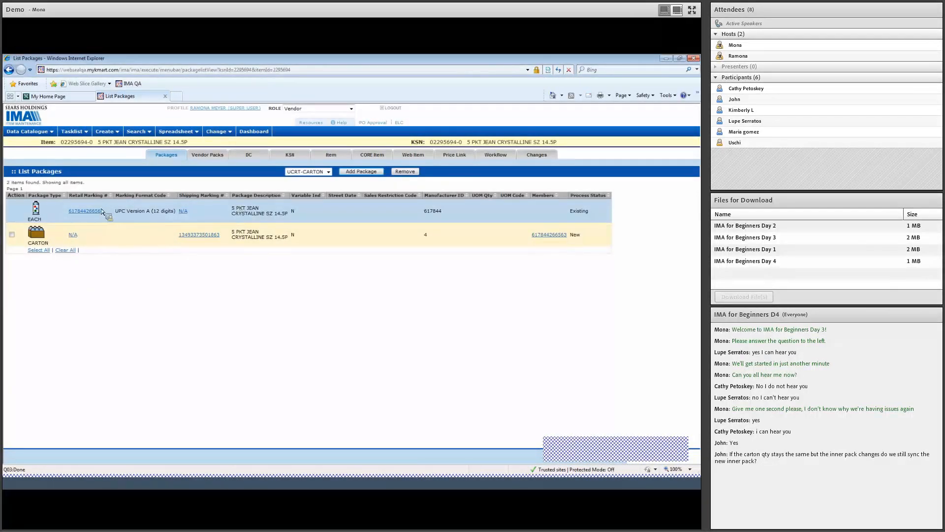
- Open the new UCRT carton package and save a weight of 10 pounds
{"action": "left_click", "coordinate": [203, 237]}
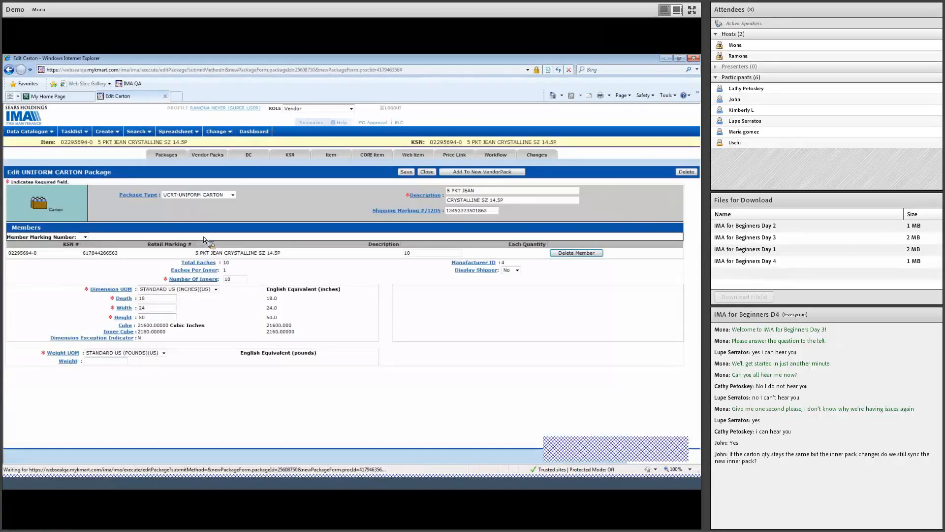
{"action": "left_click", "coordinate": [119, 362]}
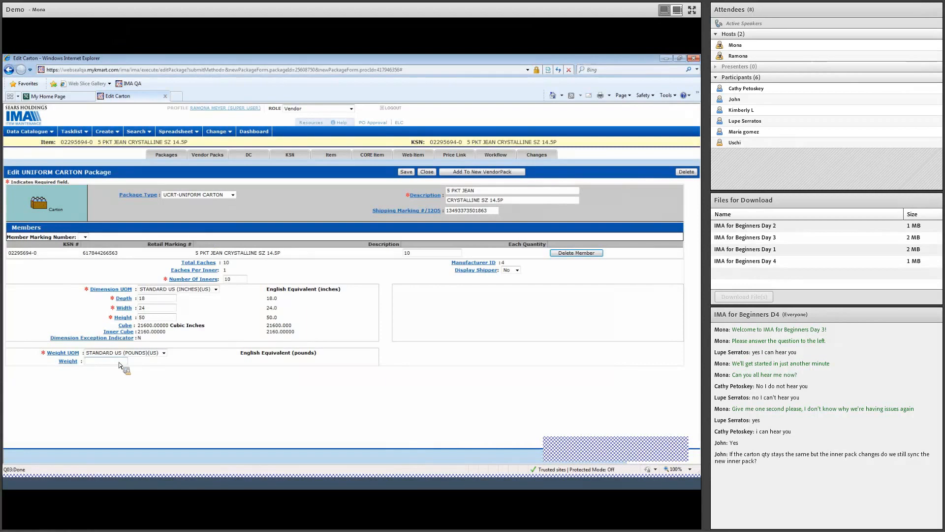
{"action": "type", "text": "10"}
{"action": "left_click", "coordinate": [406, 173]}
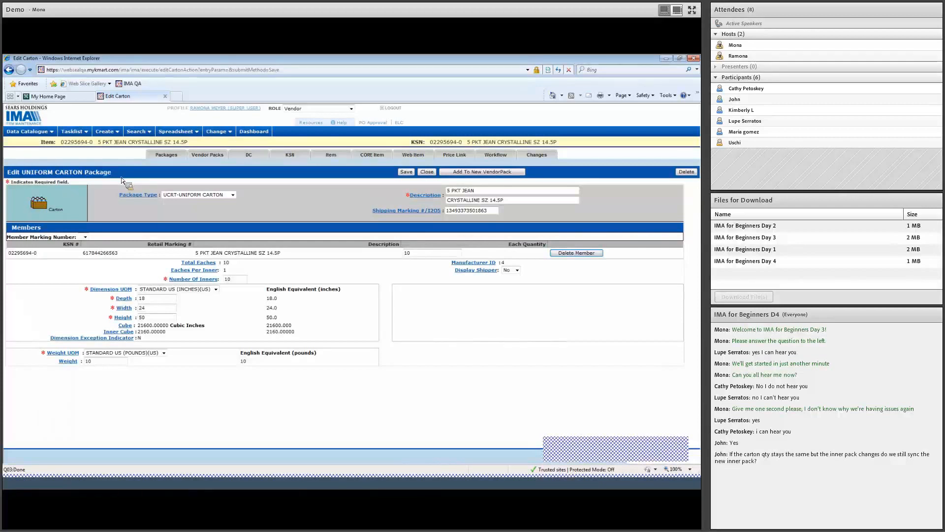
{"action": "mouse_move", "coordinate": [112, 134]}
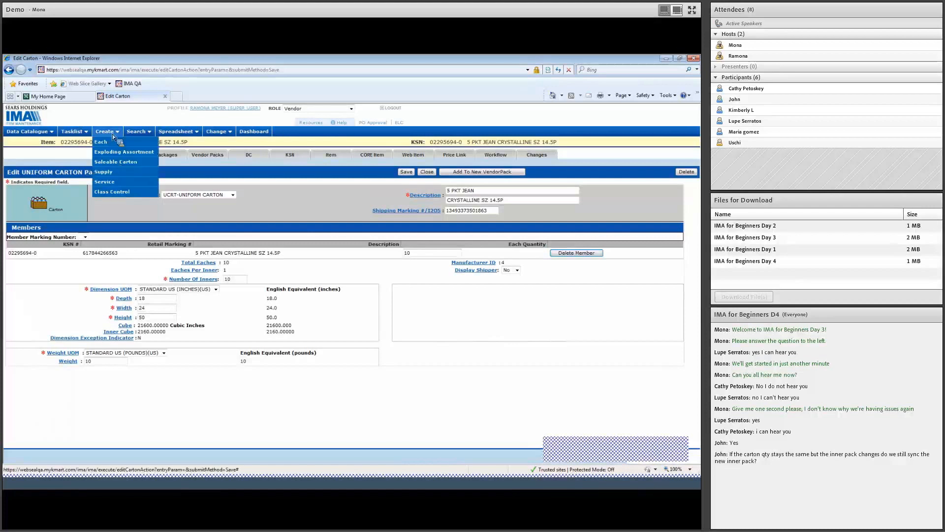
{"action": "left_click", "coordinate": [120, 154]}
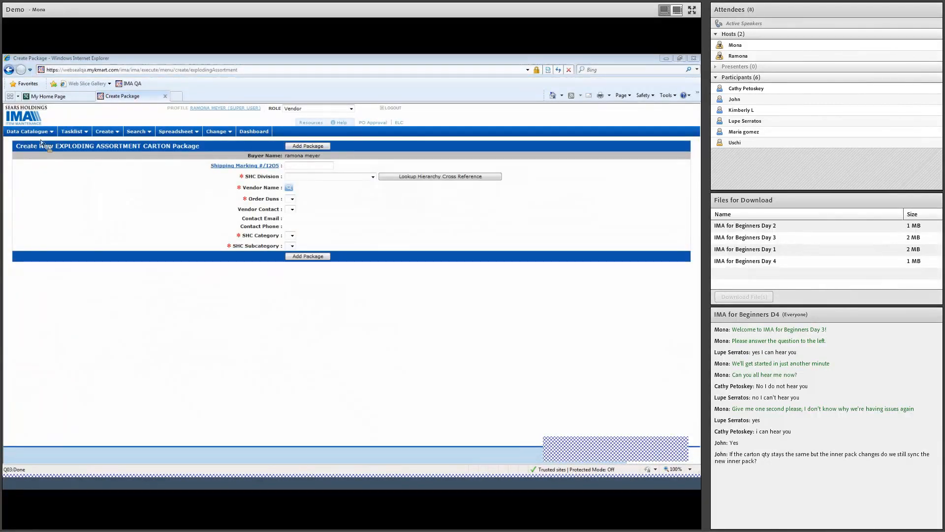
{"action": "left_click", "coordinate": [299, 167]}
{"action": "key", "text": "ctrl+v"}
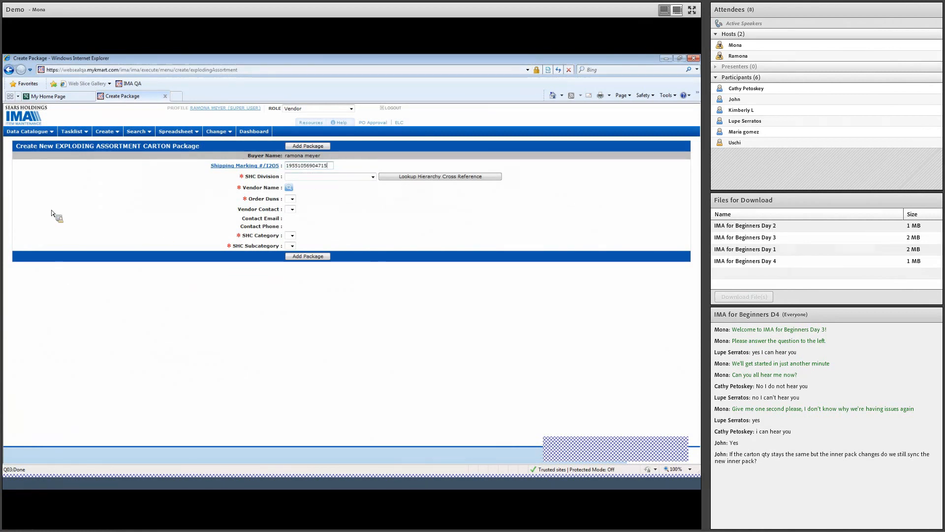
{"action": "left_click", "coordinate": [324, 177]}
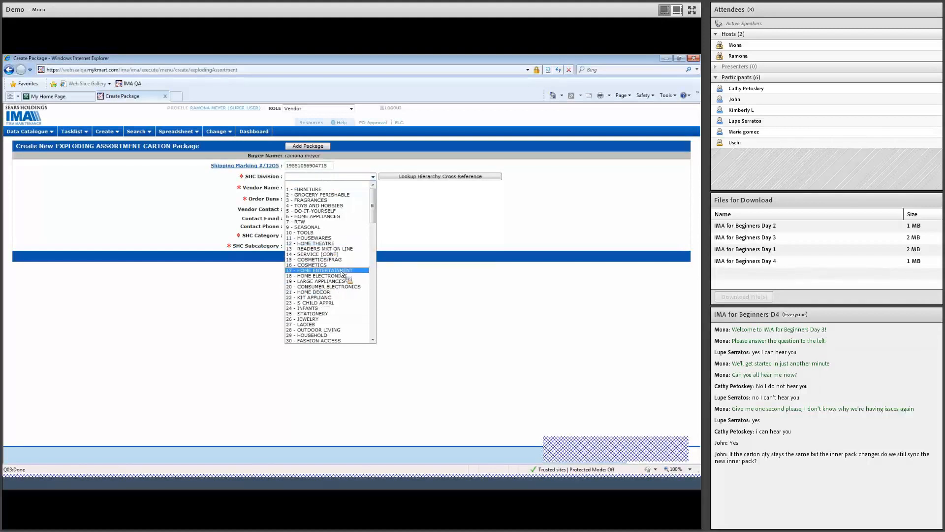
{"action": "left_click_drag", "start_coordinate": [372, 205], "coordinate": [373, 258]}
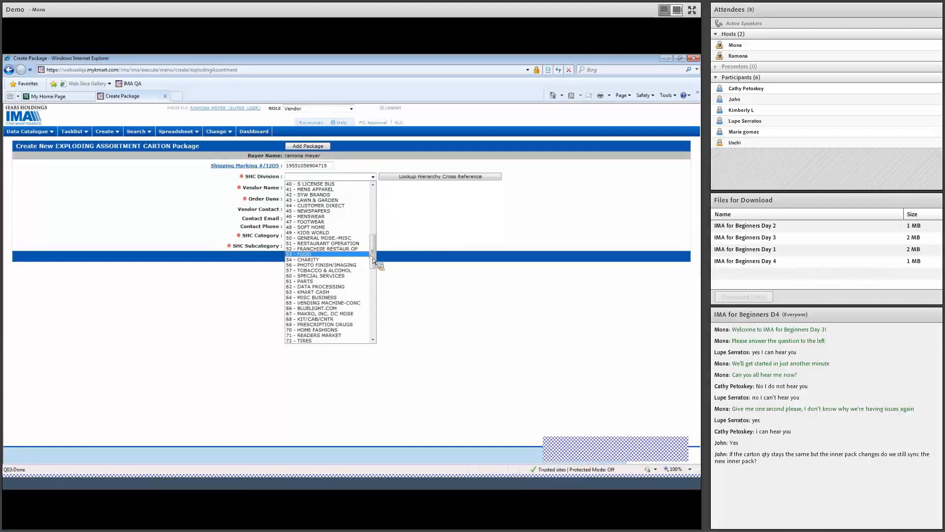
{"action": "left_click", "coordinate": [340, 233]}
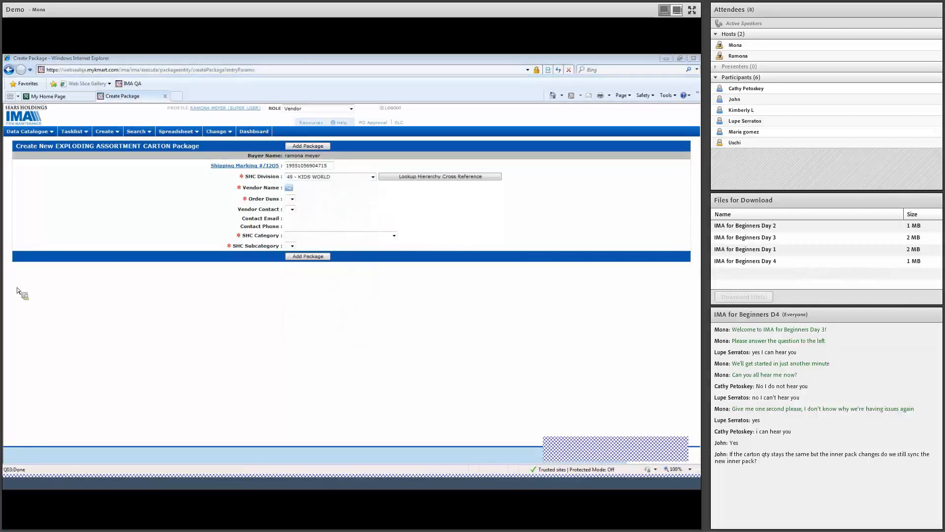
- Search order Duns 695795, then 947796, and attach HADDAD APPAREL as vendor
{"action": "left_click", "coordinate": [289, 189]}
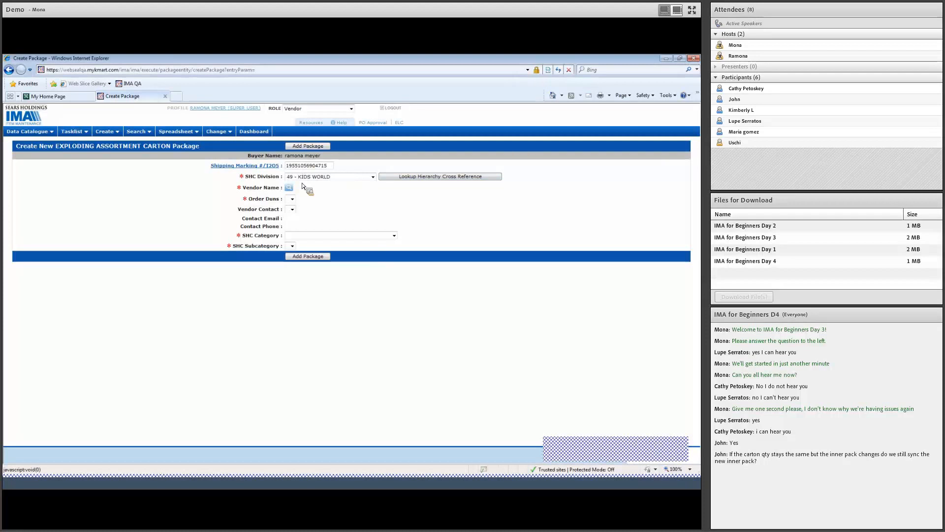
{"action": "left_click", "coordinate": [152, 102]}
{"action": "type", "text": "695795"}
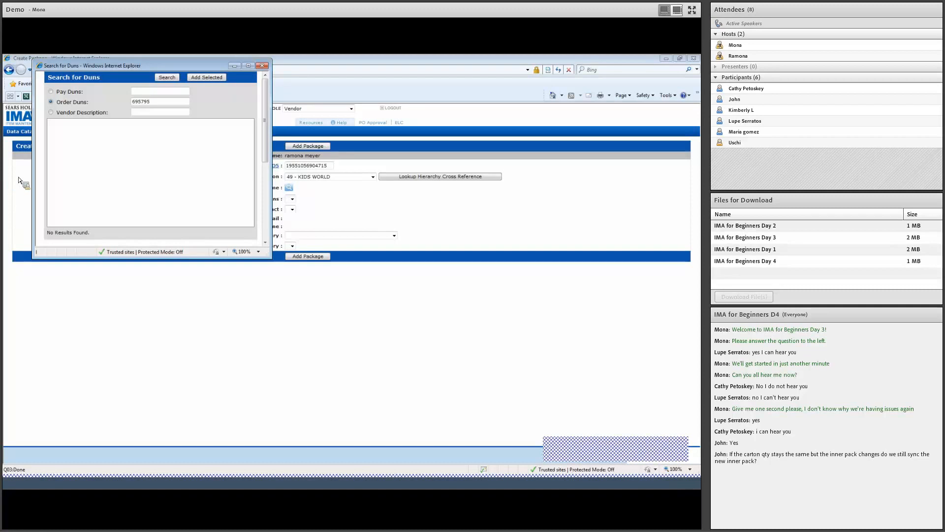
{"action": "double_click", "coordinate": [146, 102]}
{"action": "left_click", "coordinate": [143, 104]}
{"action": "left_click", "coordinate": [168, 78]}
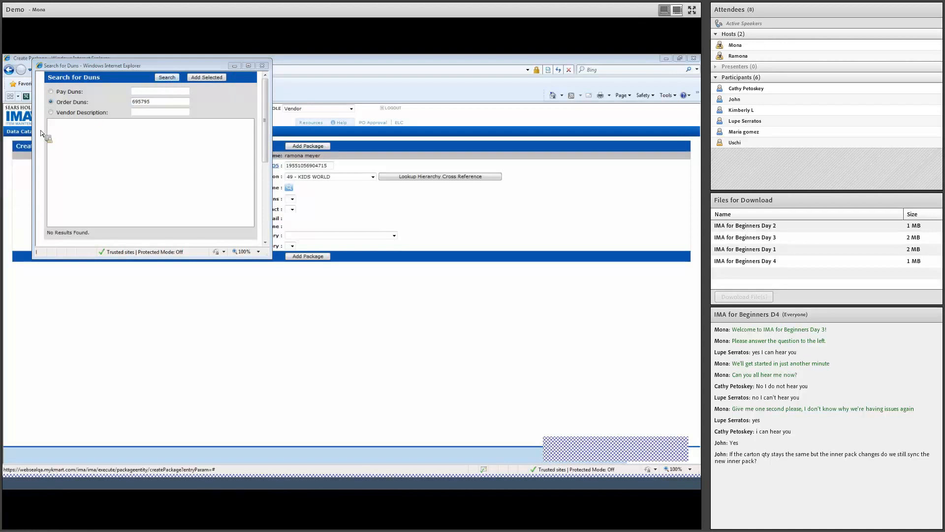
{"action": "double_click", "coordinate": [143, 102]}
{"action": "type", "text": "947796"}
{"action": "left_click", "coordinate": [176, 78]}
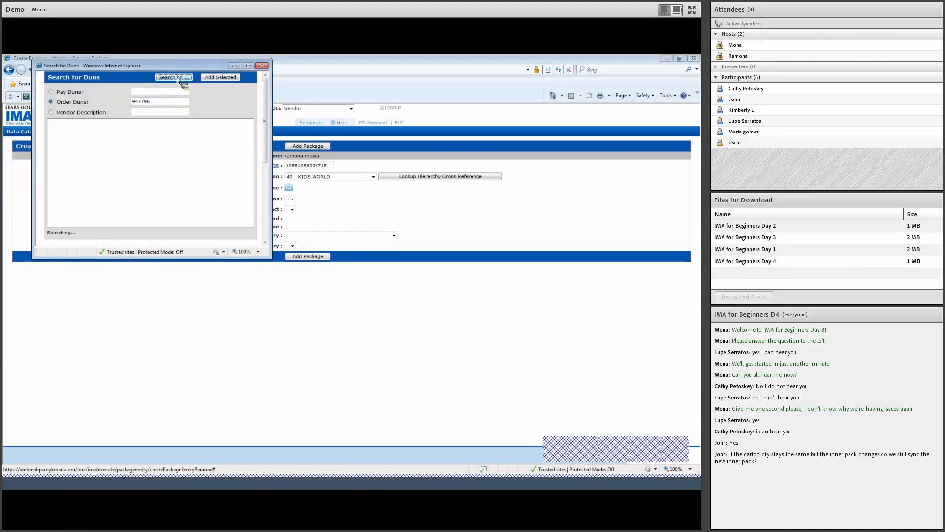
{"action": "left_click", "coordinate": [132, 126]}
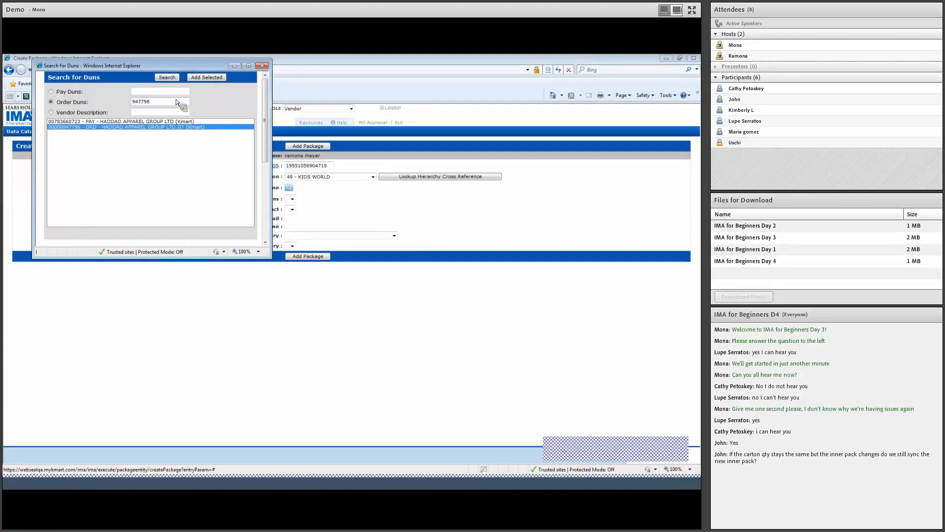
{"action": "left_click", "coordinate": [207, 77]}
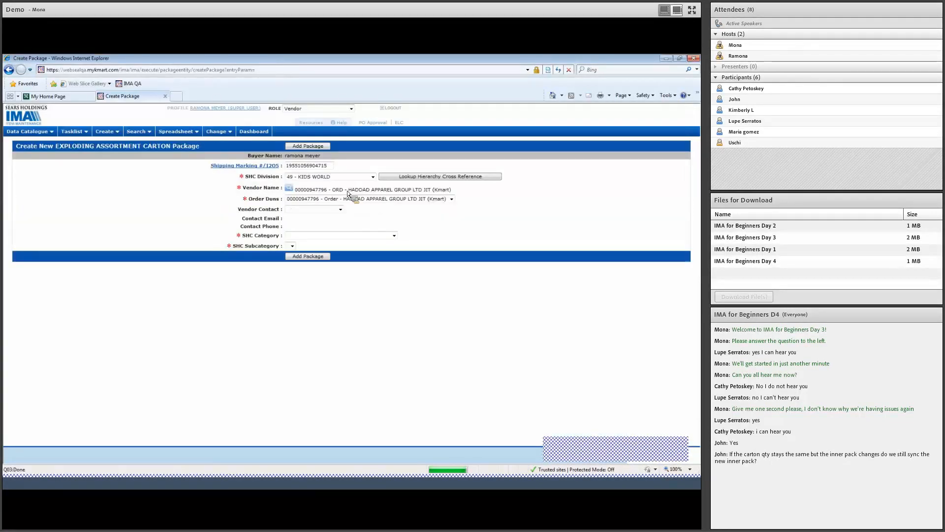
- Change the SHC division to 30 - FASHION ACCESS
{"action": "left_click", "coordinate": [311, 235]}
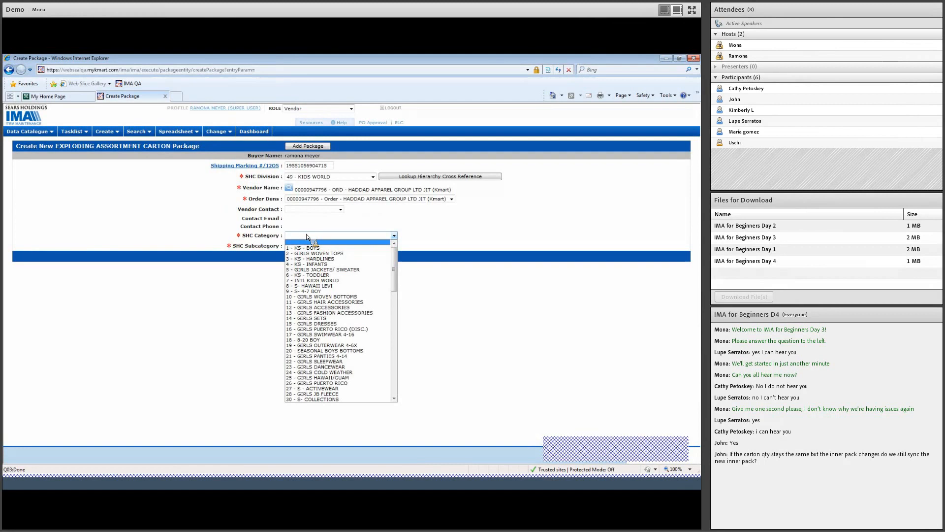
{"action": "left_click", "coordinate": [327, 178]}
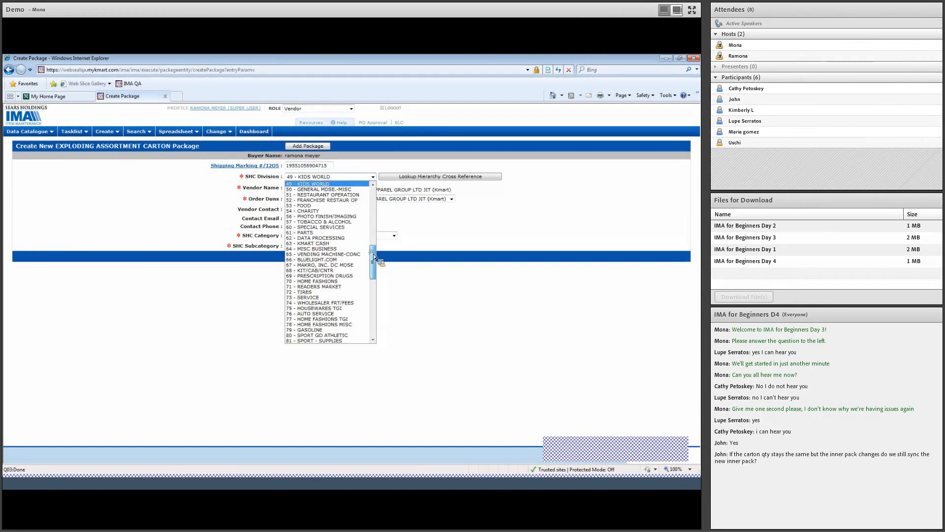
{"action": "scroll", "coordinate": [373, 254], "scroll_direction": "up", "scroll_amount": 9}
{"action": "left_click", "coordinate": [343, 224]}
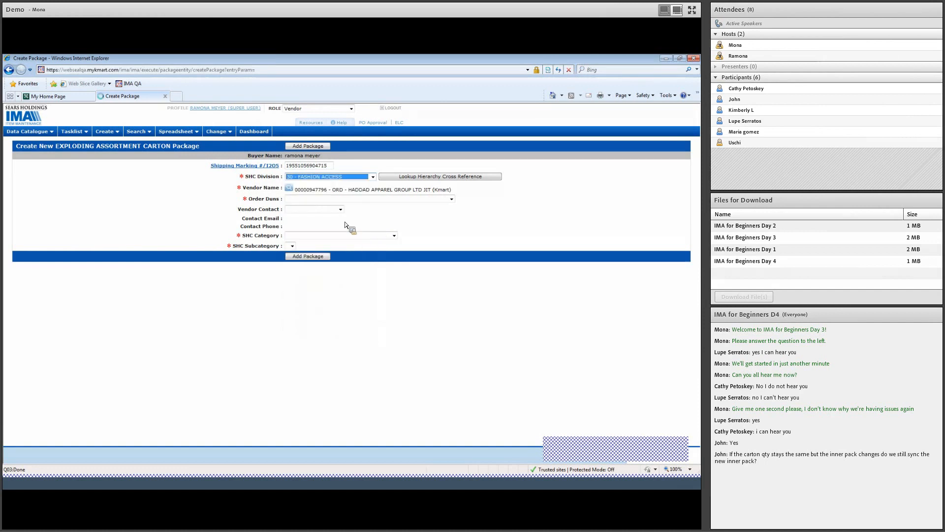
- Replace the vendor with ACME ACCESSORIES INC found by Duns 083795
{"action": "left_click", "coordinate": [289, 187]}
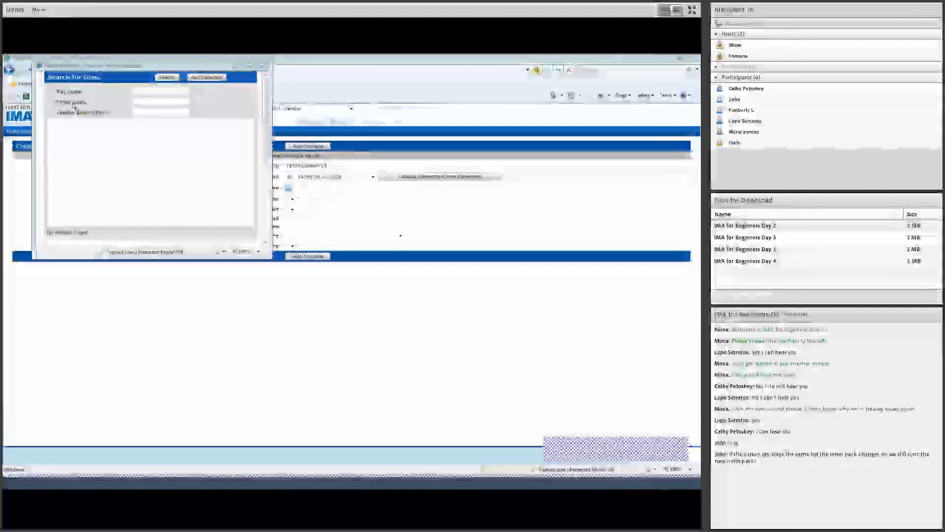
{"action": "left_click", "coordinate": [163, 102]}
{"action": "type", "text": "083795"}
{"action": "left_click", "coordinate": [166, 77]}
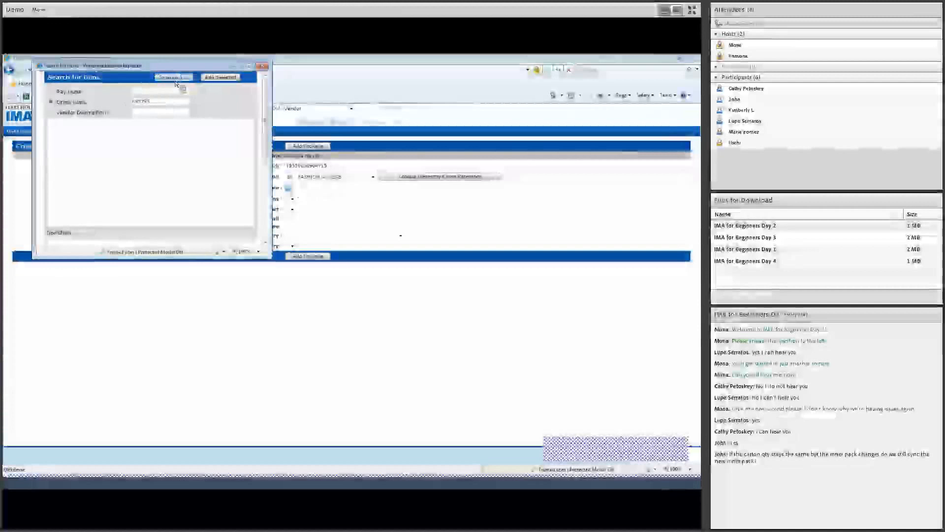
{"action": "left_click", "coordinate": [162, 121]}
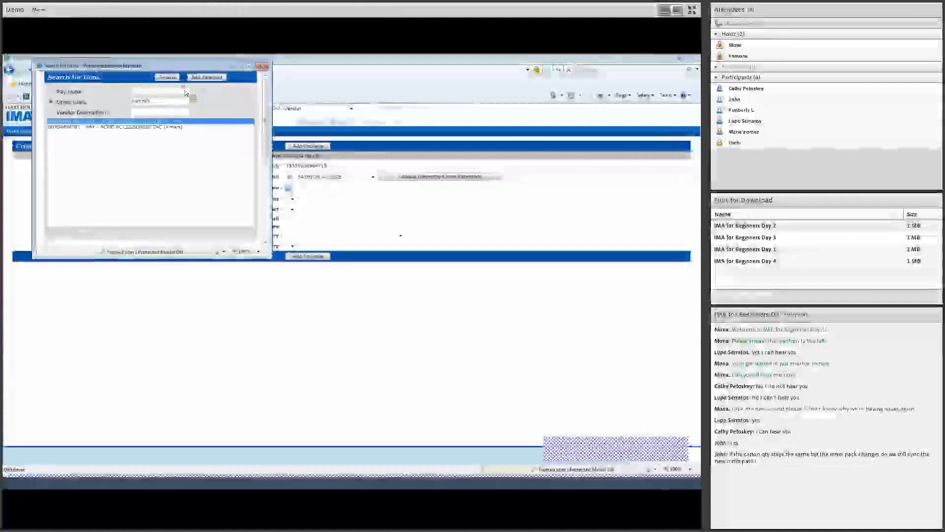
{"action": "left_click", "coordinate": [207, 77]}
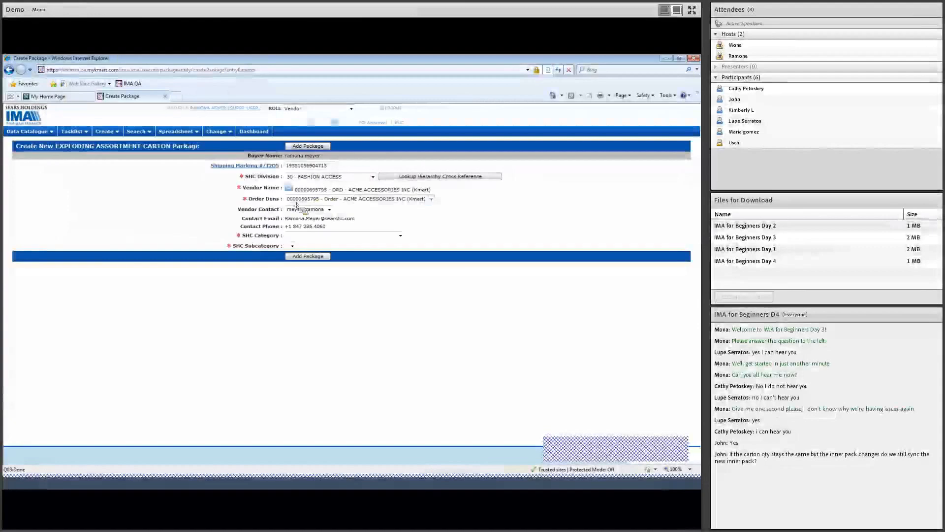
{"action": "left_click", "coordinate": [298, 233]}
{"action": "key", "text": "Down"}
{"action": "key", "text": "Down"}
{"action": "key", "text": "Down"}
{"action": "left_click_drag", "start_coordinate": [400, 261], "coordinate": [401, 360]}
- Set category 93 - SCARVES and subcategory 1 - FASHION SCARVES, then add the package
{"action": "left_click", "coordinate": [315, 369]}
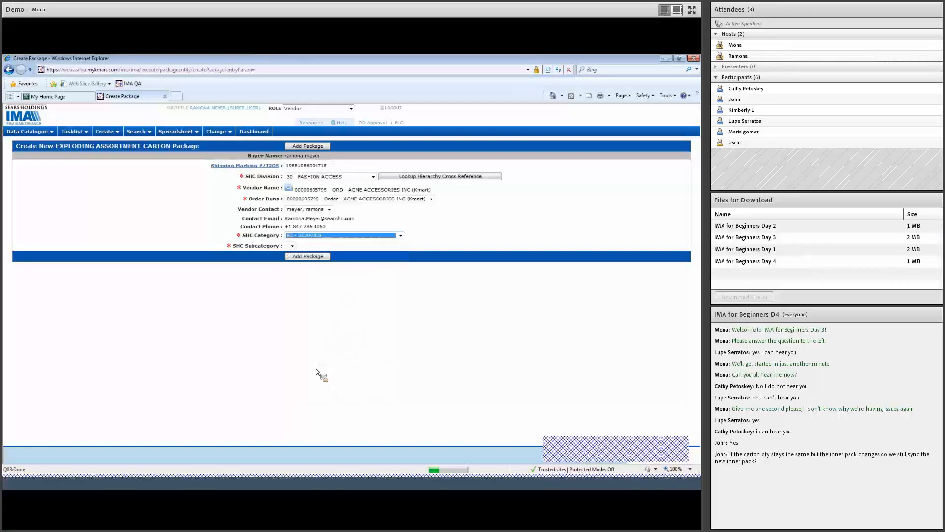
{"action": "left_click", "coordinate": [292, 246]}
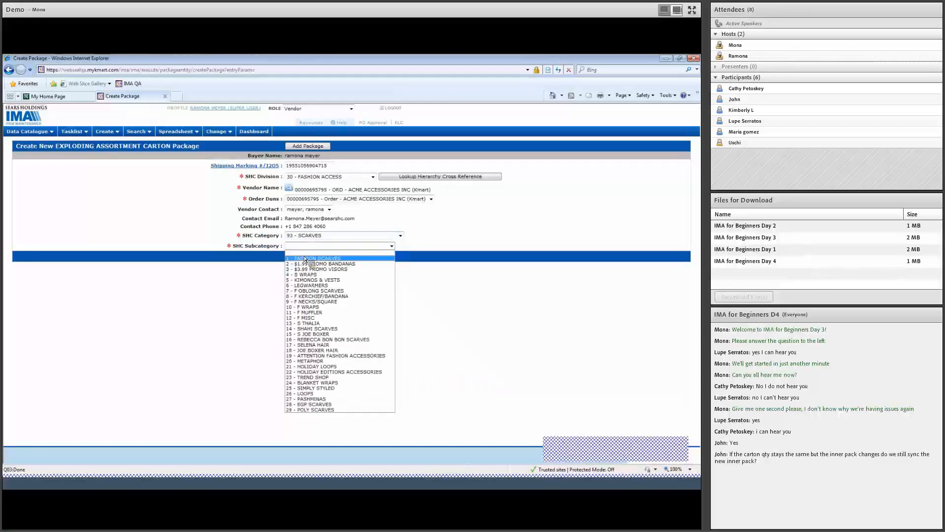
{"action": "left_click", "coordinate": [304, 257]}
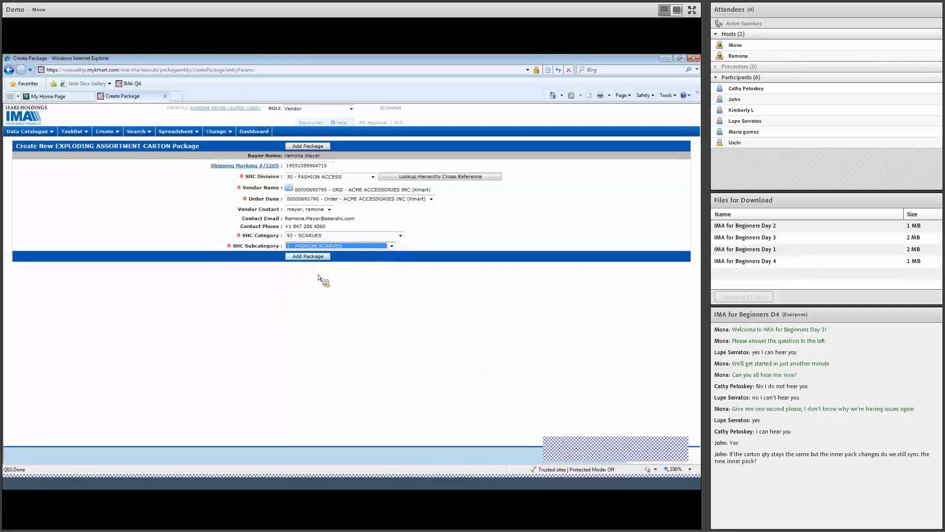
{"action": "left_click", "coordinate": [318, 259]}
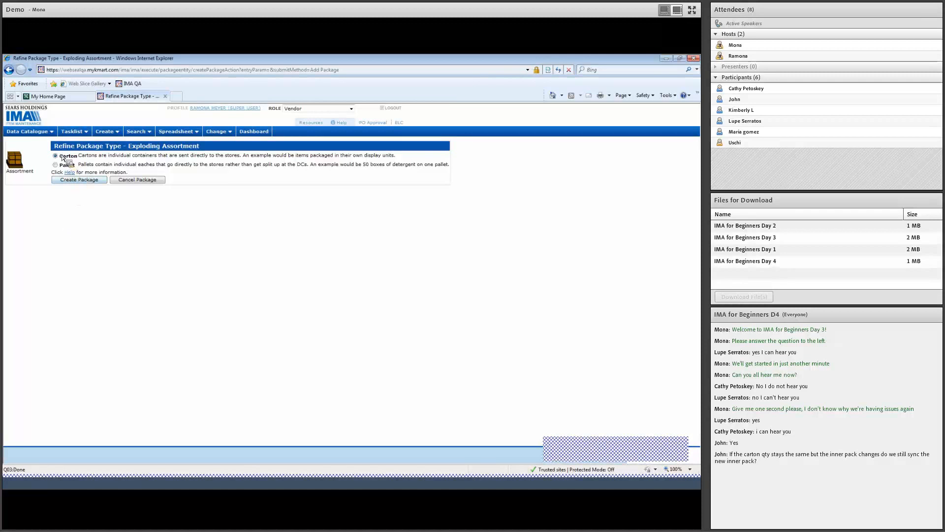
- Create a carton package described as 'Scarves Assorted'
{"action": "left_click", "coordinate": [91, 180]}
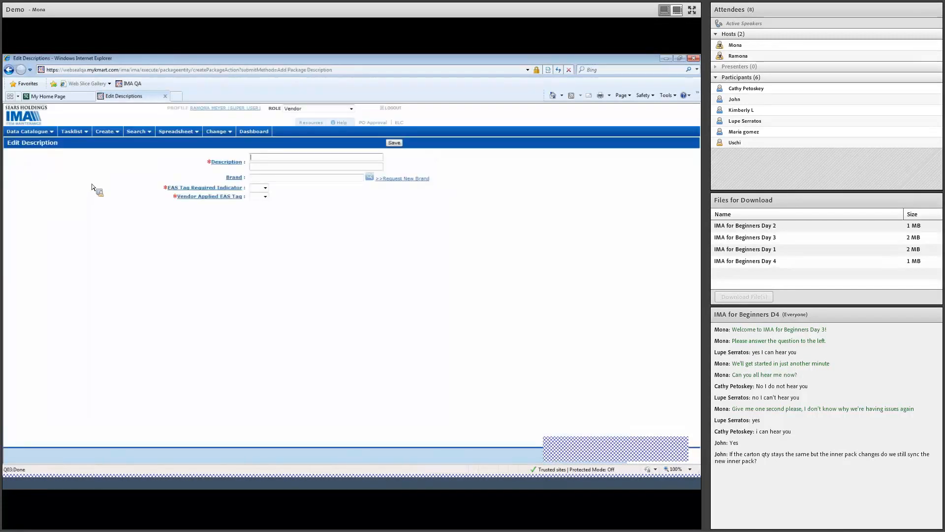
{"action": "type", "text": "Scarv"}
{"action": "type", "text": "Assorte"}
{"action": "key", "text": "Tab"}
{"action": "key", "text": "Tab"}
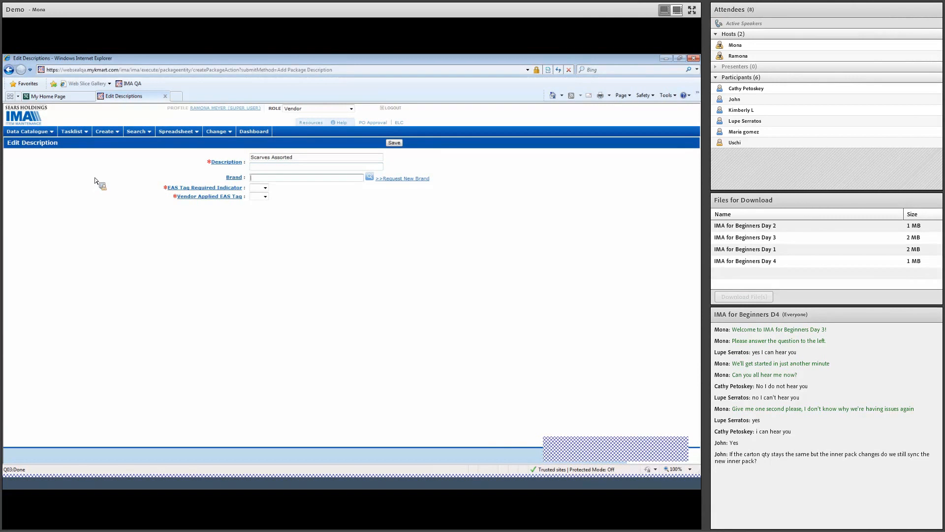
- Set EAS Tag Required and Vendor Applied EAS Tag to No, then save
{"action": "left_click", "coordinate": [266, 189]}
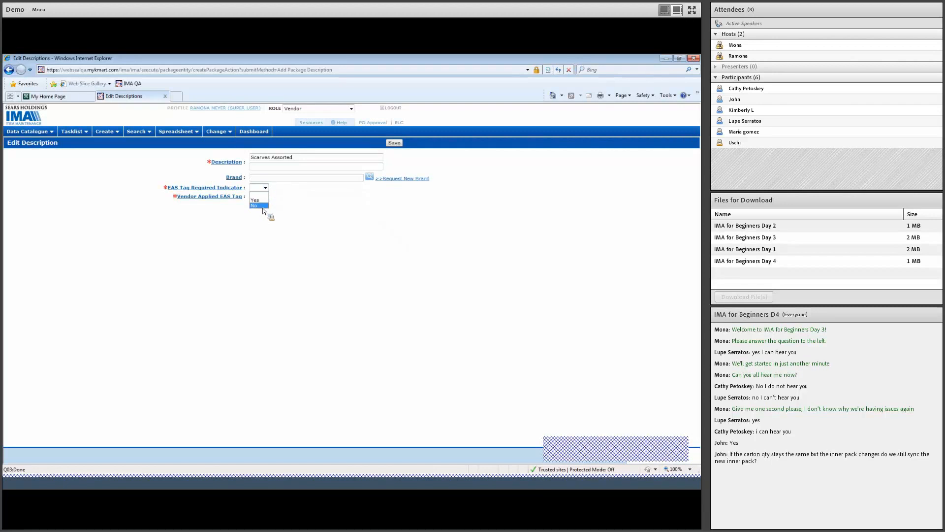
{"action": "left_click", "coordinate": [263, 206]}
{"action": "left_click", "coordinate": [266, 196]}
{"action": "left_click", "coordinate": [263, 214]}
{"action": "left_click", "coordinate": [399, 144]}
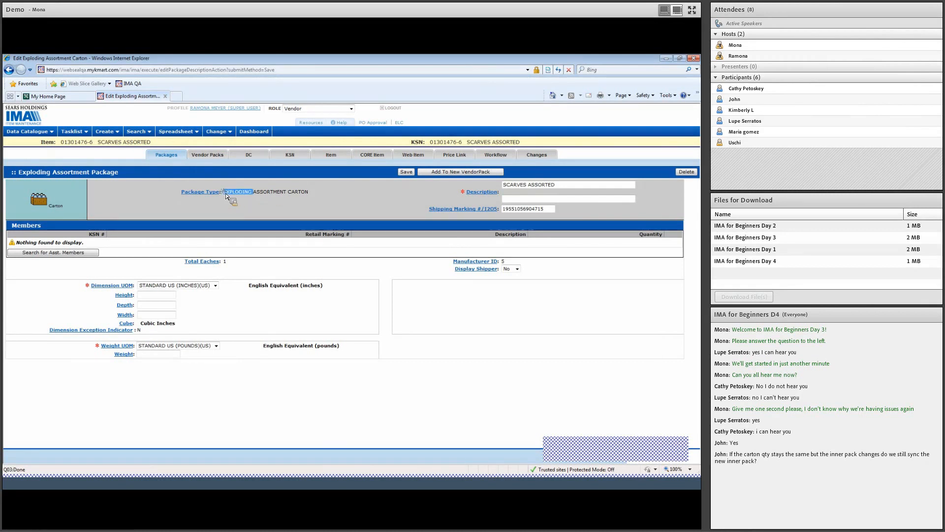
- Search KSN 4206588 and tick the coral scarf as a member
{"action": "left_click_drag", "start_coordinate": [292, 193], "coordinate": [300, 194]}
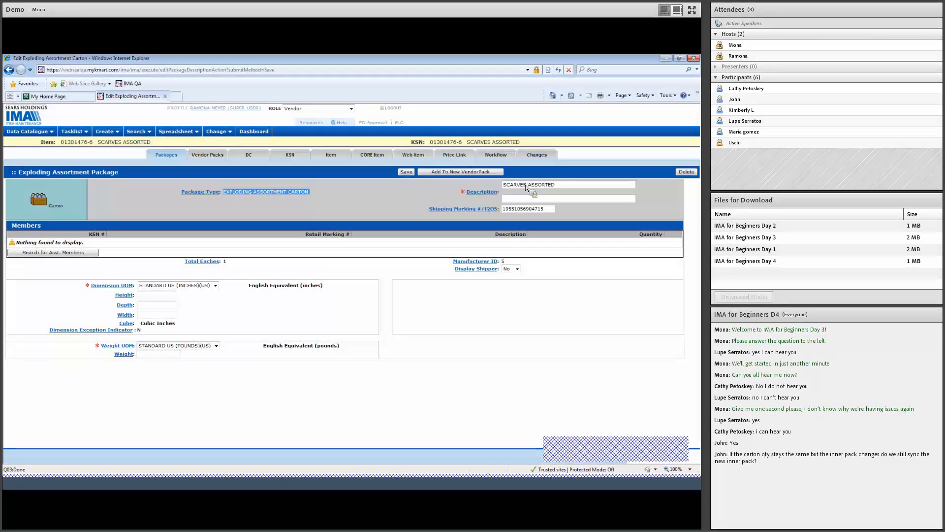
{"action": "left_click", "coordinate": [315, 241]}
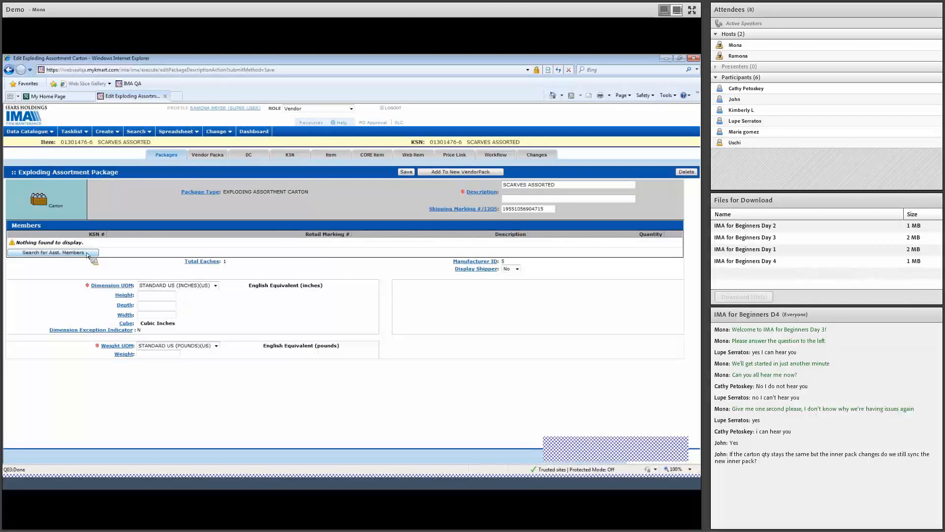
{"action": "left_click", "coordinate": [53, 253]}
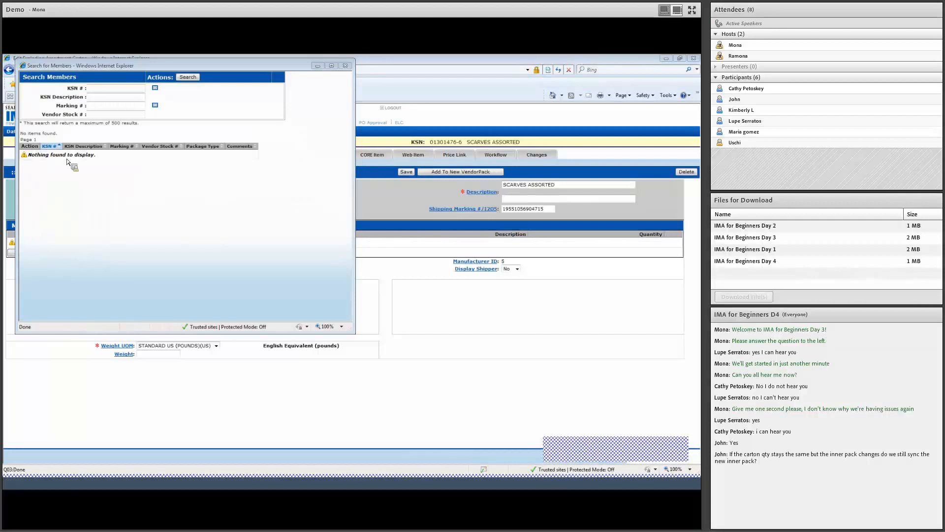
{"action": "left_click", "coordinate": [97, 89]}
{"action": "type", "text": "4206588"}
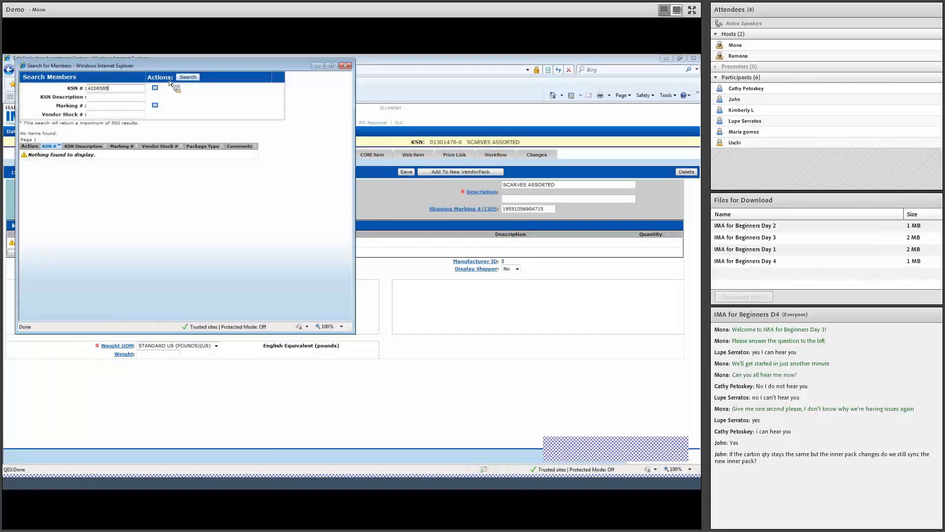
{"action": "left_click", "coordinate": [190, 78]}
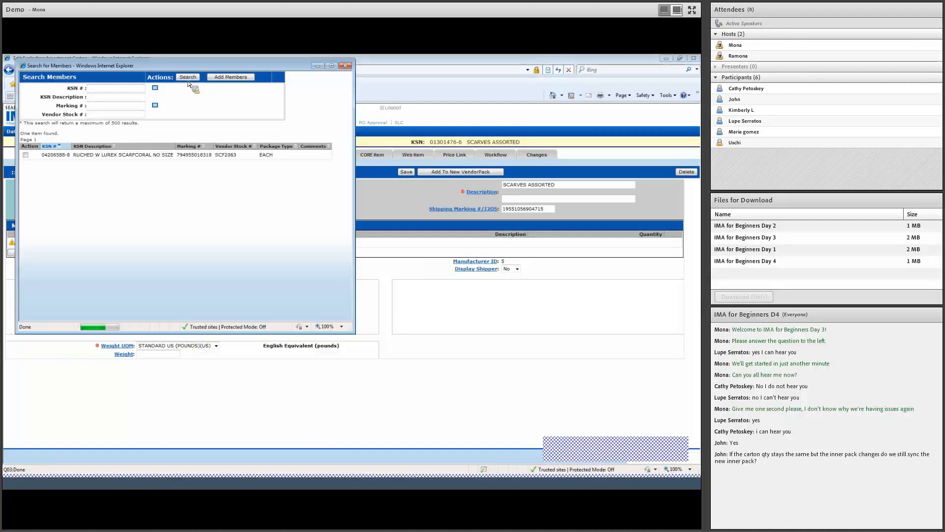
{"action": "left_click", "coordinate": [26, 155]}
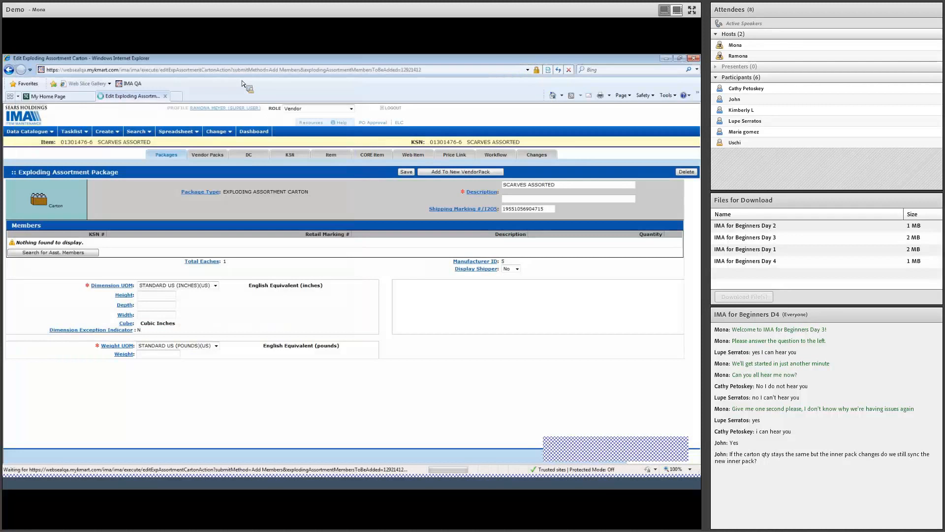
- Search KSN 4206589 and add the peacock scarf to the members
{"action": "left_click", "coordinate": [88, 254]}
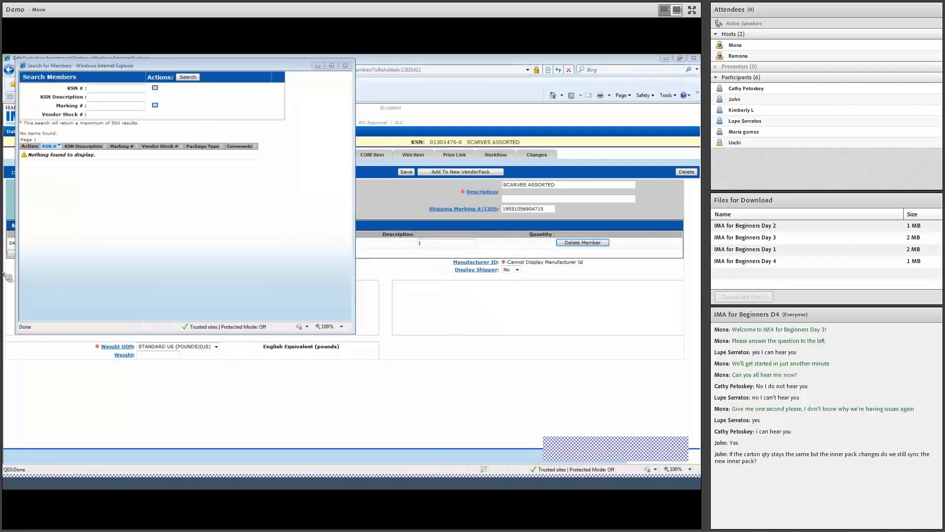
{"action": "type", "text": "4206589"}
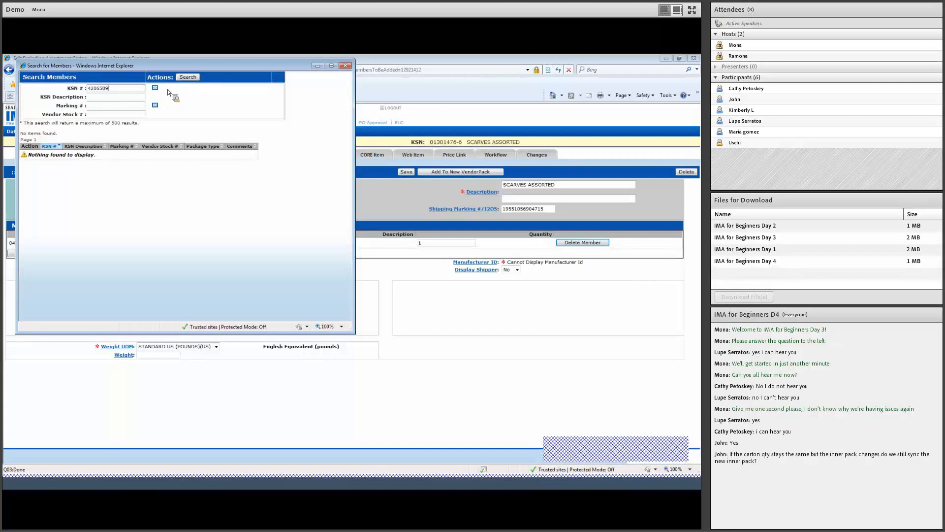
{"action": "left_click", "coordinate": [189, 78]}
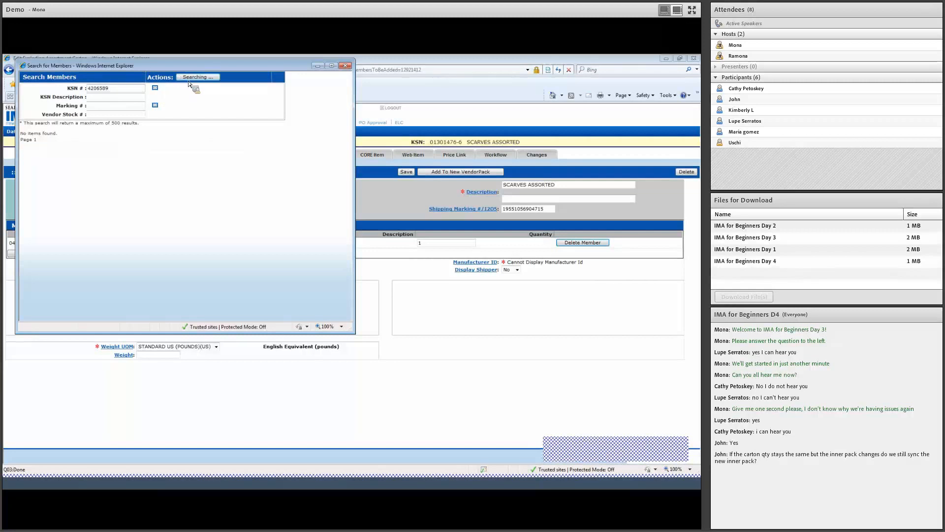
{"action": "left_click", "coordinate": [25, 155]}
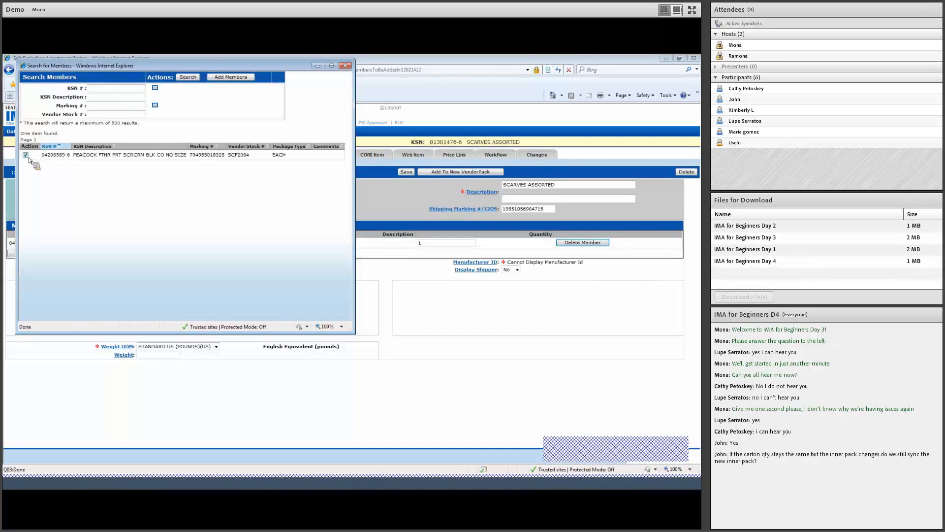
{"action": "left_click", "coordinate": [234, 77]}
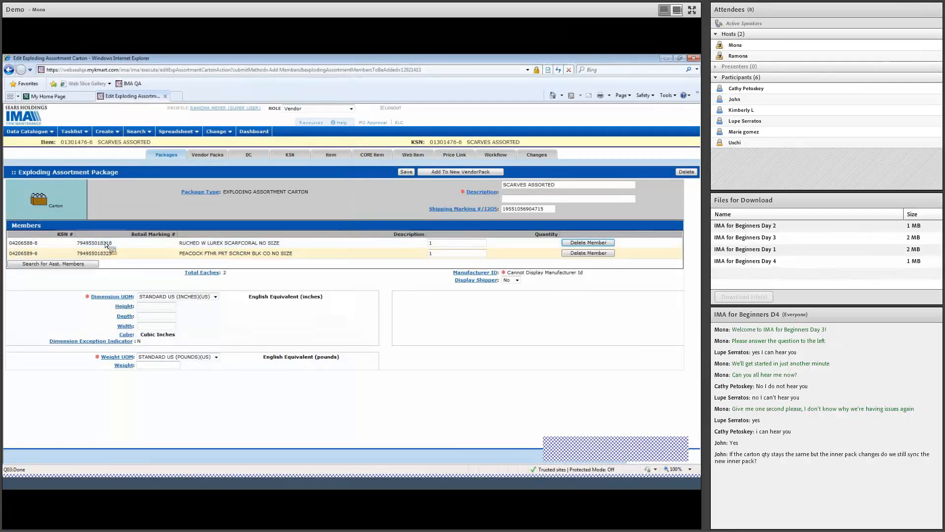
- Search KSN 4206587 and add the cream scarf to the members
{"action": "left_click", "coordinate": [55, 264]}
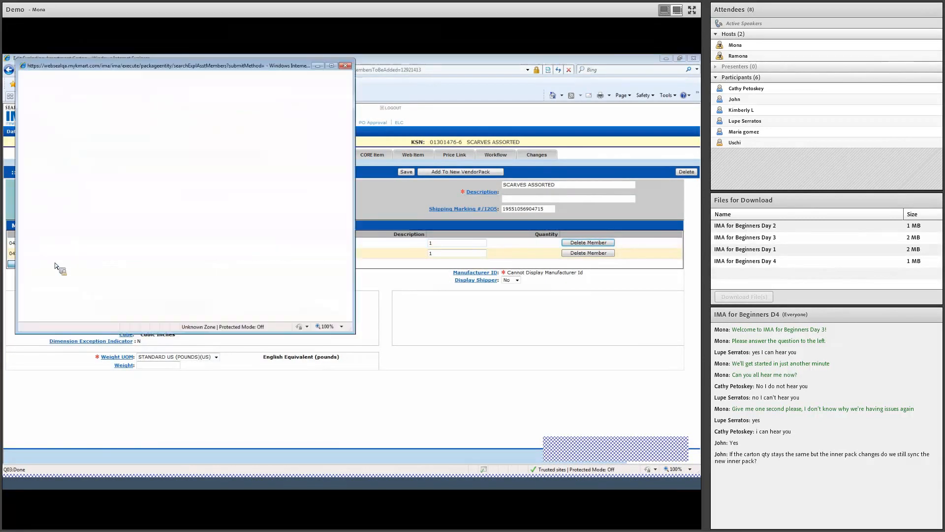
{"action": "left_click", "coordinate": [123, 89]}
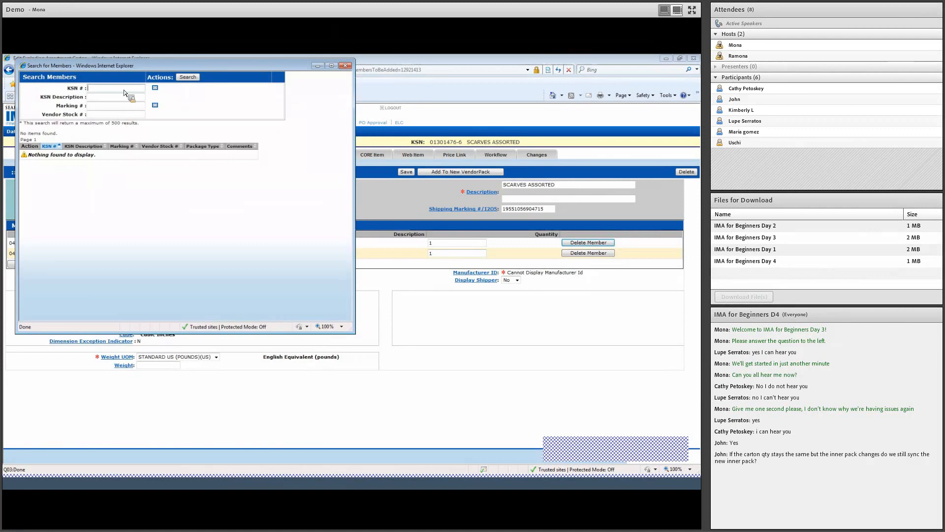
{"action": "type", "text": "4206587"}
{"action": "left_click", "coordinate": [182, 78]}
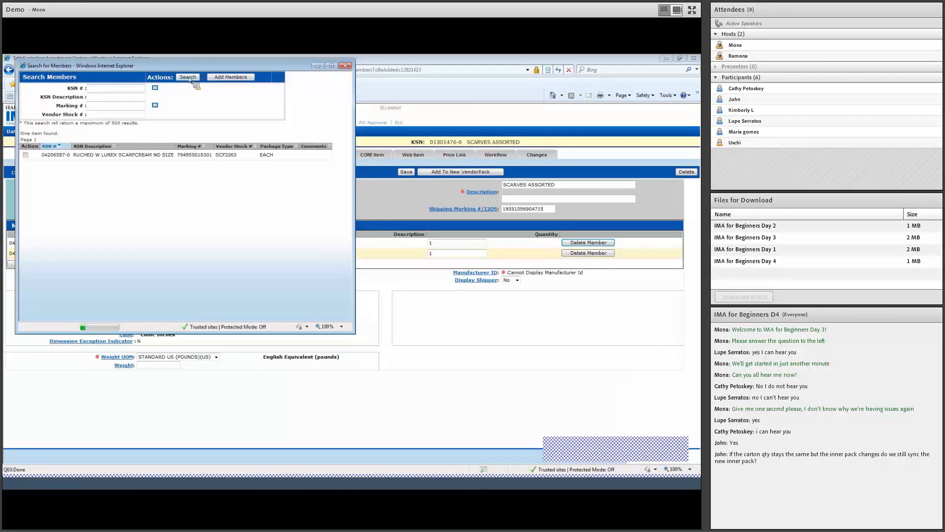
{"action": "left_click", "coordinate": [25, 154]}
{"action": "left_click", "coordinate": [231, 77]}
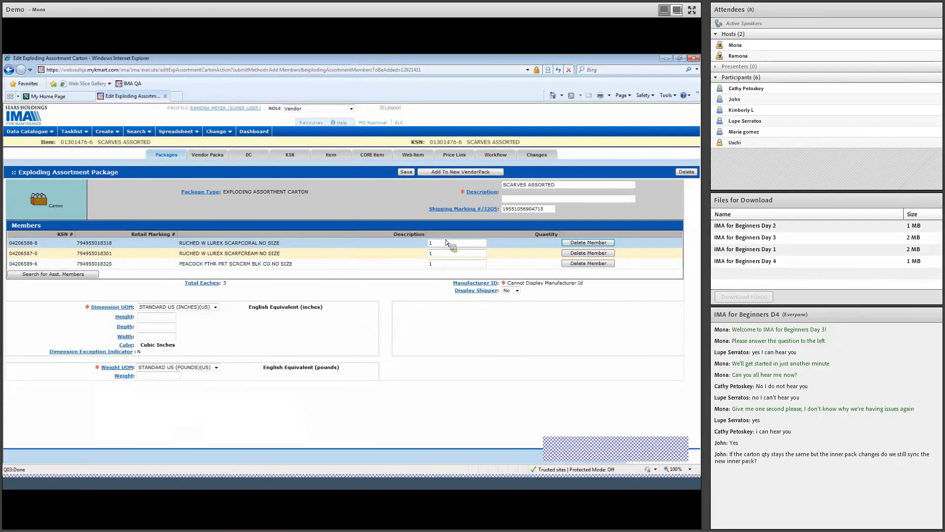
- Enter 3 in the Quantity field of all three scarf member rows
{"action": "left_click_drag", "start_coordinate": [447, 241], "coordinate": [416, 246]}
{"action": "type", "text": "3"}
{"action": "key", "text": "Tab"}
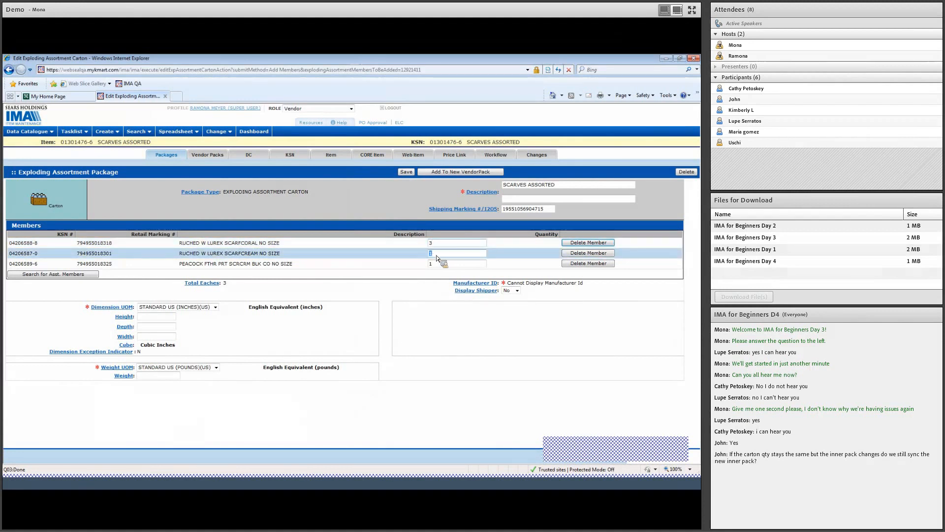
{"action": "type", "text": "3"}
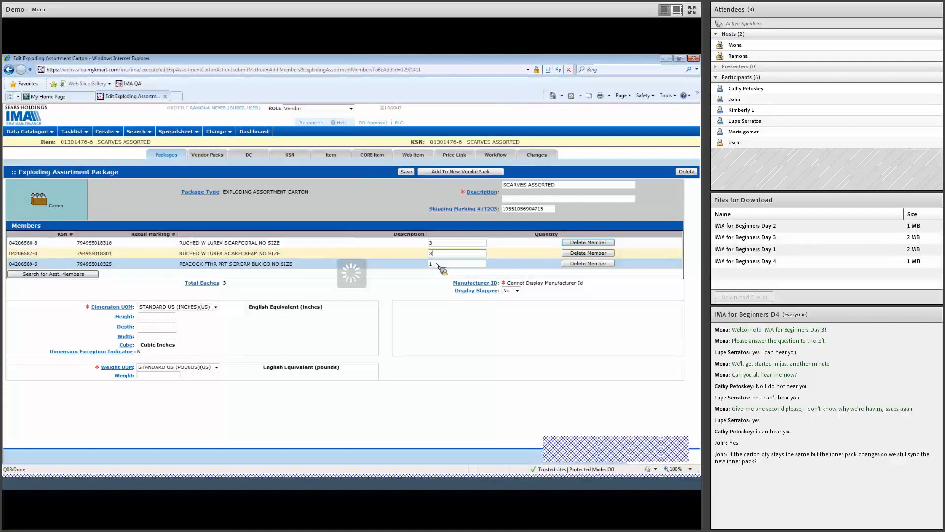
{"action": "left_click_drag", "start_coordinate": [436, 265], "coordinate": [423, 266]}
{"action": "type", "text": "3"}
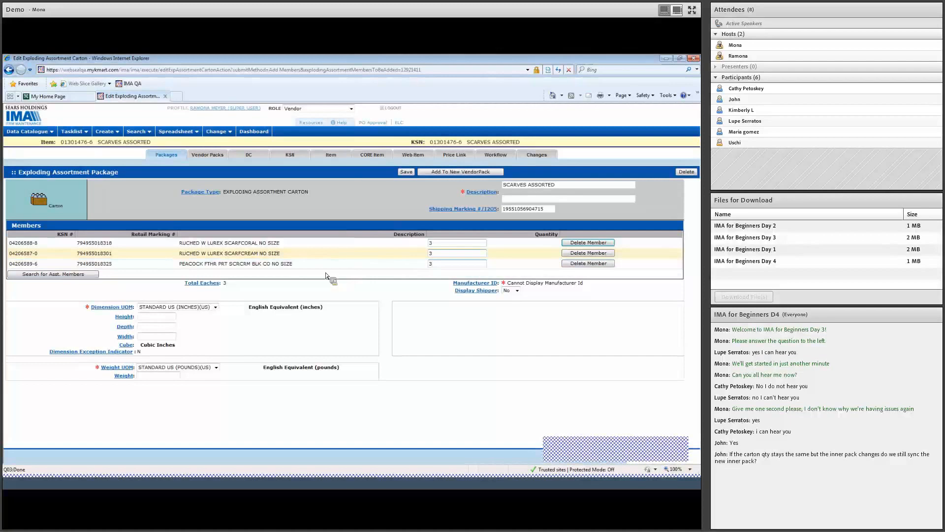
- Enter carton height 4, depth 4, width 6 and weight 2.55, then go to Workflow
{"action": "left_click", "coordinate": [162, 318]}
{"action": "type", "text": "4"}
{"action": "key", "text": "Tab"}
{"action": "type", "text": "4"}
{"action": "key", "text": "Tab"}
{"action": "type", "text": "6"}
{"action": "left_click", "coordinate": [154, 377]}
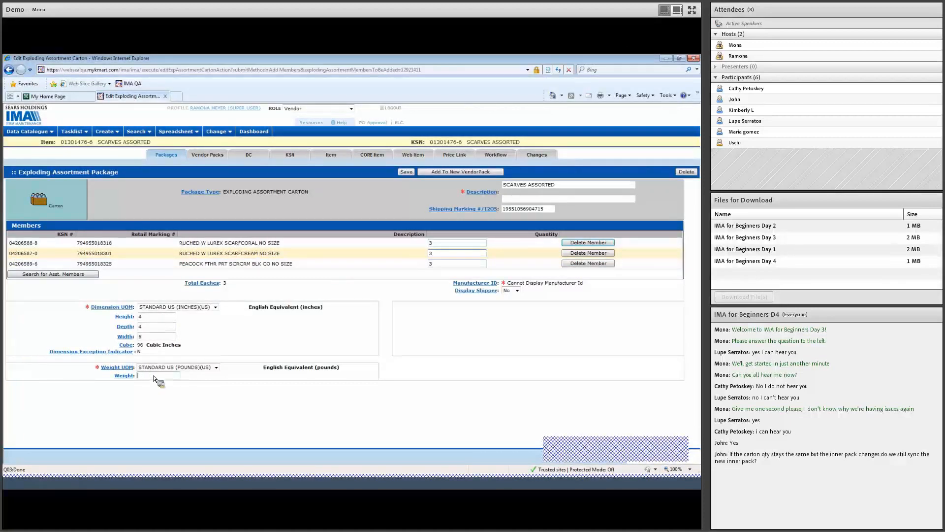
{"action": "type", "text": "2.55"}
{"action": "left_click", "coordinate": [497, 158]}
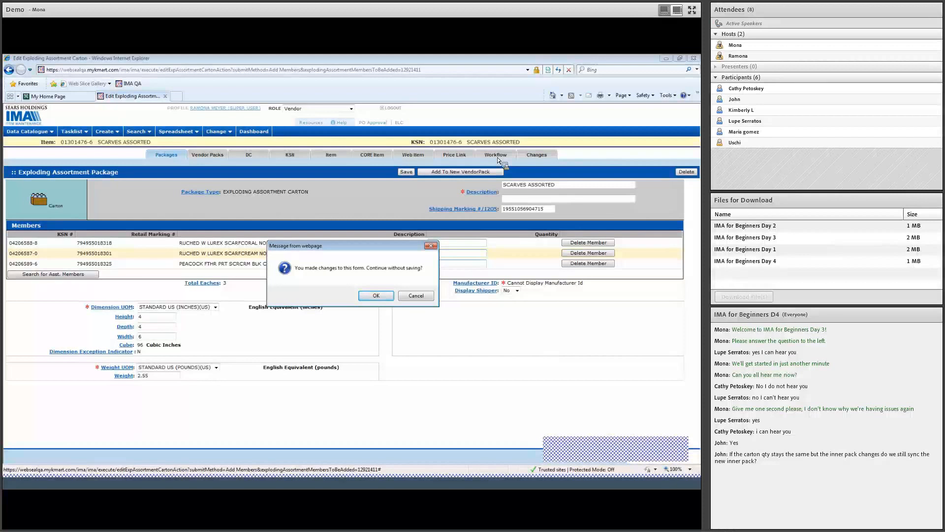
- Cancel the unsaved-changes warning, save the carton, and run Check for Error / Submit Workflow
{"action": "left_click", "coordinate": [416, 295]}
{"action": "left_click", "coordinate": [412, 173]}
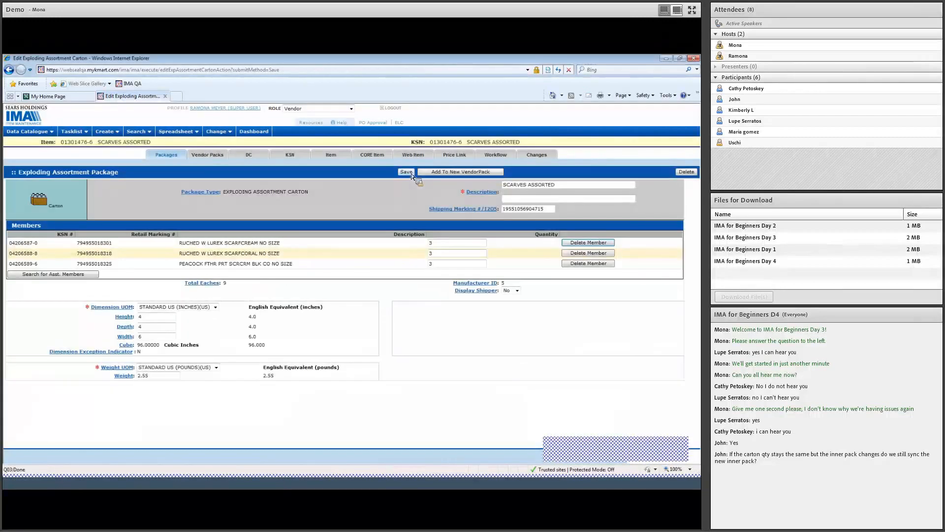
{"action": "left_click", "coordinate": [501, 157]}
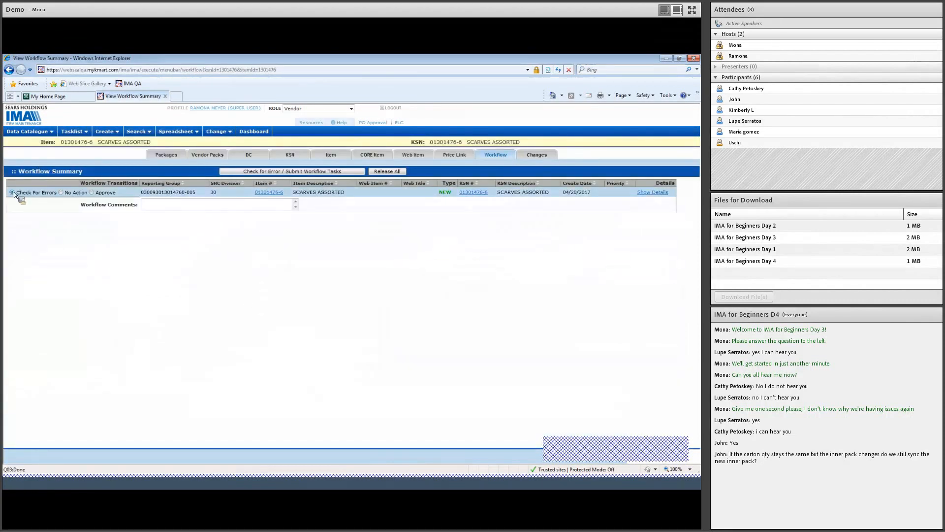
{"action": "left_click", "coordinate": [311, 172]}
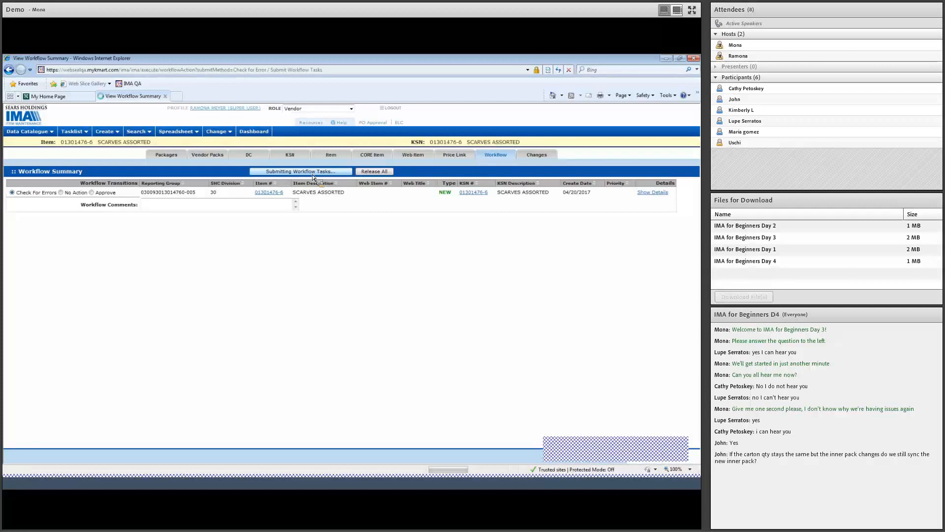
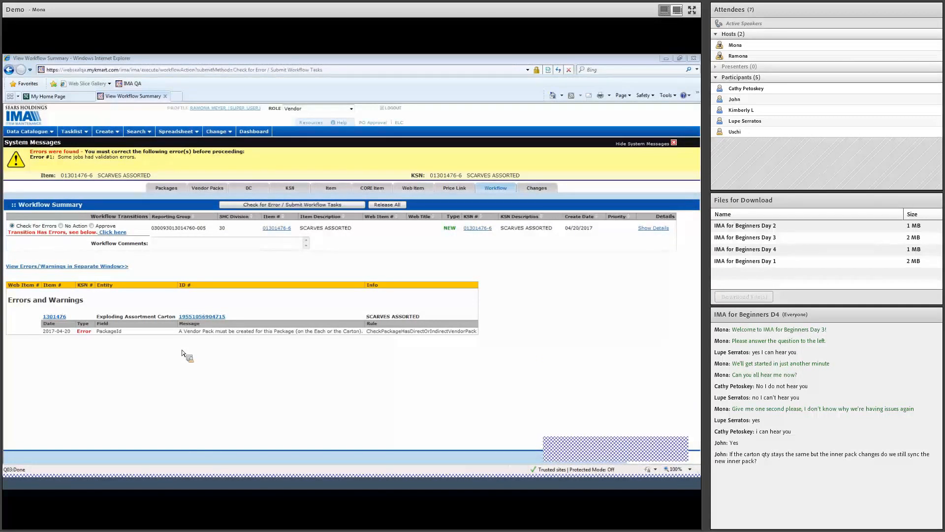
- Go to the scarves item's Vendor Packs list, which has no vendor packs yet
{"action": "left_click", "coordinate": [214, 190]}
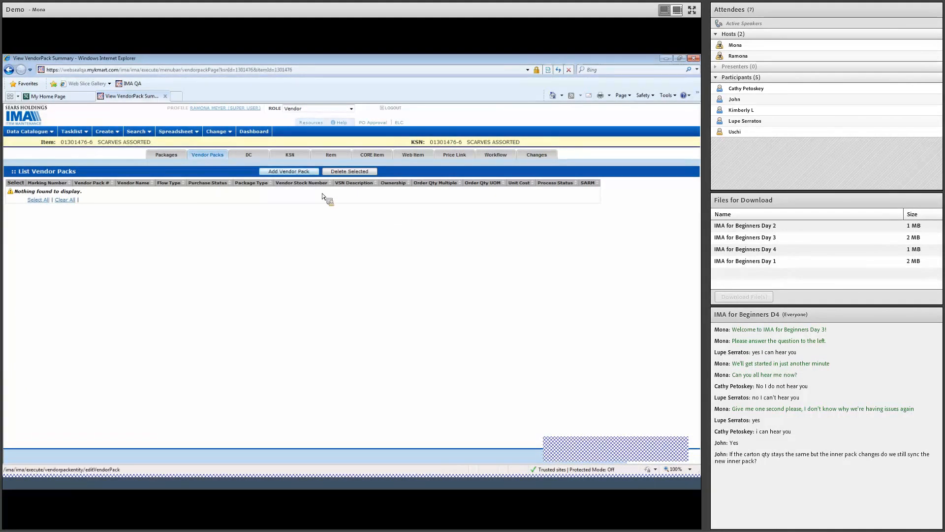
- Add a new vendor pack using the XCRT scarves assorted shipping package
{"action": "left_click", "coordinate": [287, 175]}
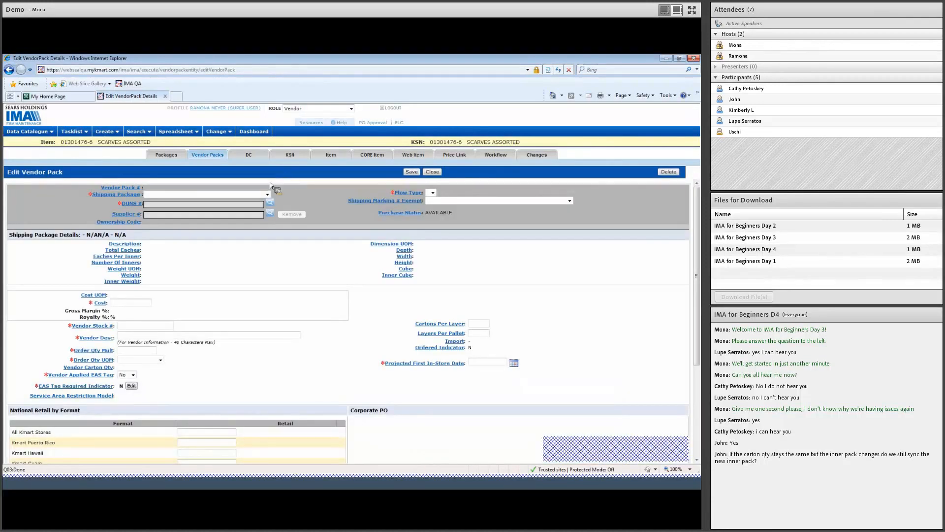
{"action": "left_click", "coordinate": [264, 195]}
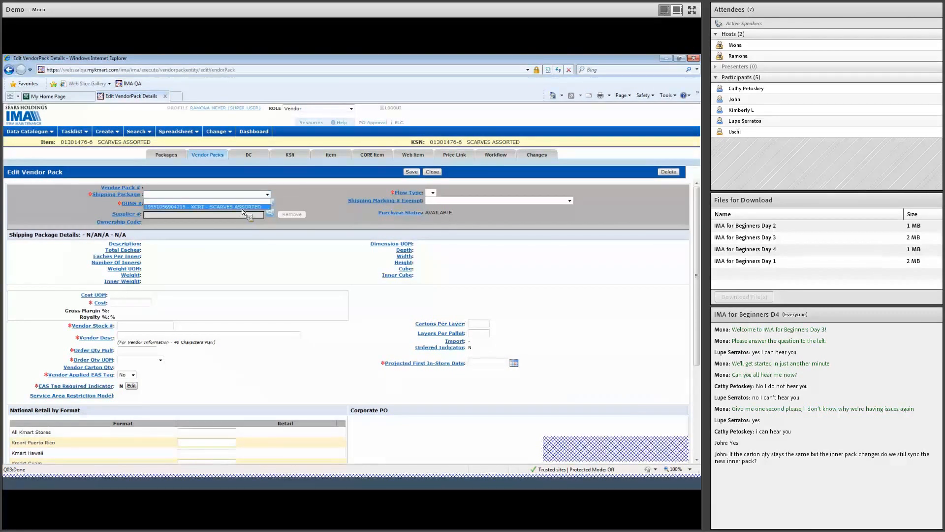
{"action": "left_click", "coordinate": [242, 207]}
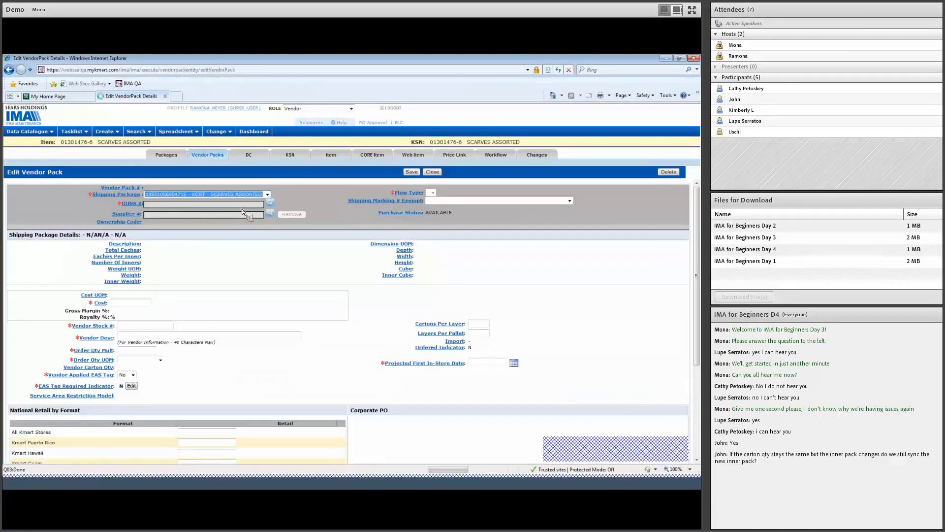
- Search by order DUNS and add ACME ACCESSORIES INC as the pack's order DUNS
{"action": "left_click", "coordinate": [271, 204]}
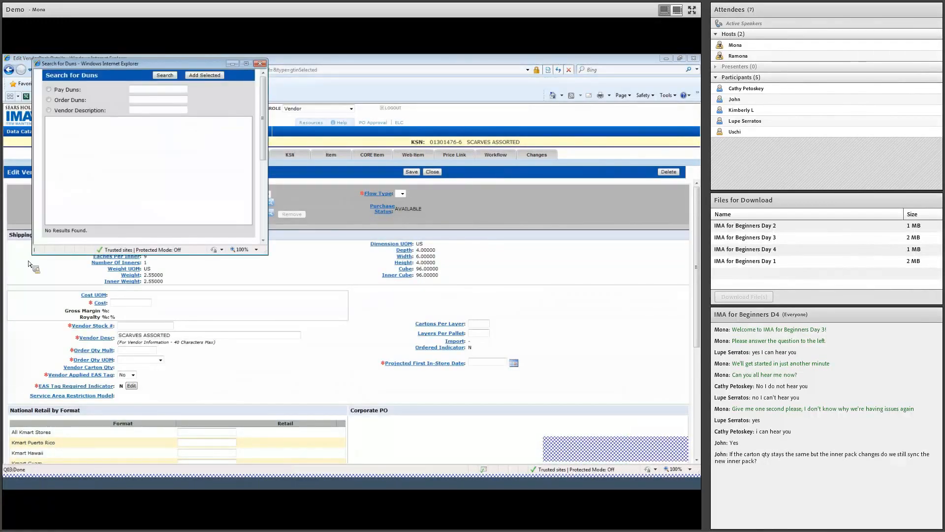
{"action": "left_click", "coordinate": [134, 101]}
{"action": "type", "text": "695795"}
{"action": "left_click", "coordinate": [165, 75]}
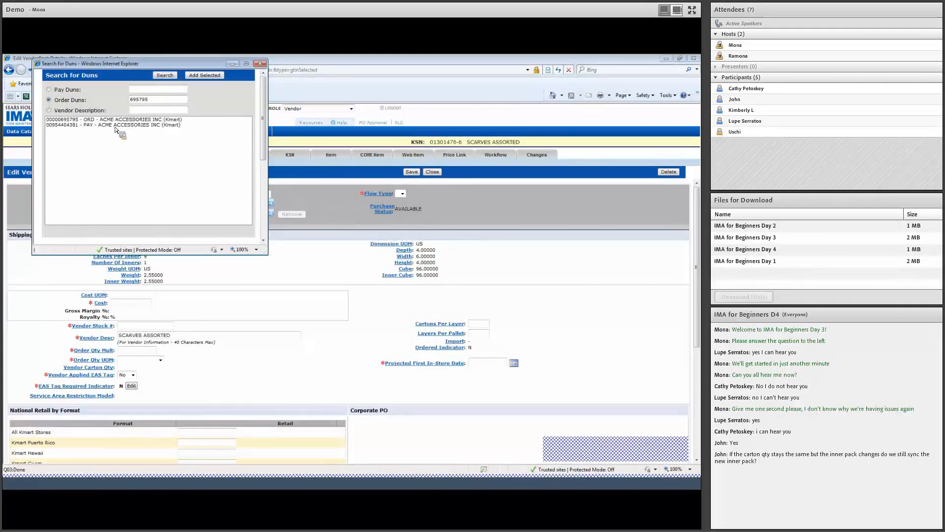
{"action": "left_click", "coordinate": [116, 120]}
{"action": "left_click", "coordinate": [204, 75]}
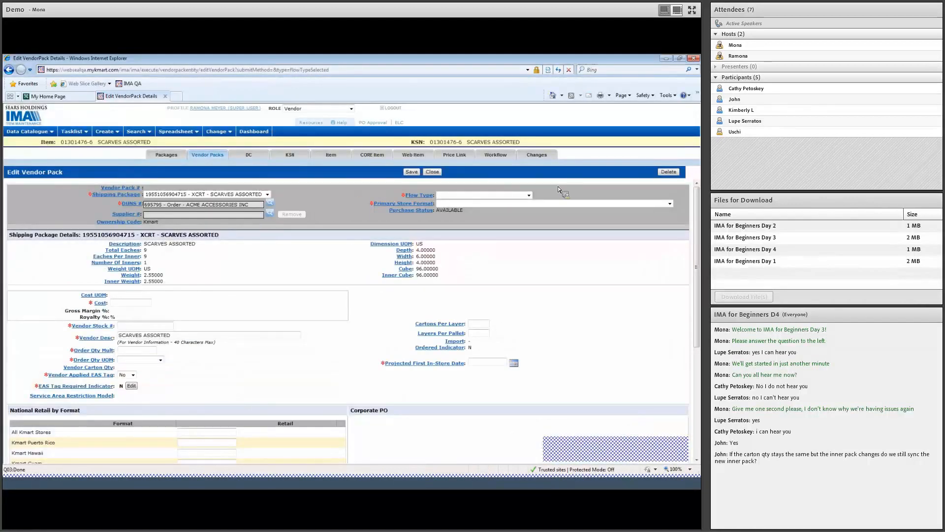
- Set flow type to DSD direct to store and primary store format to KMRT-ALL KMART STORES
{"action": "left_click", "coordinate": [529, 195]}
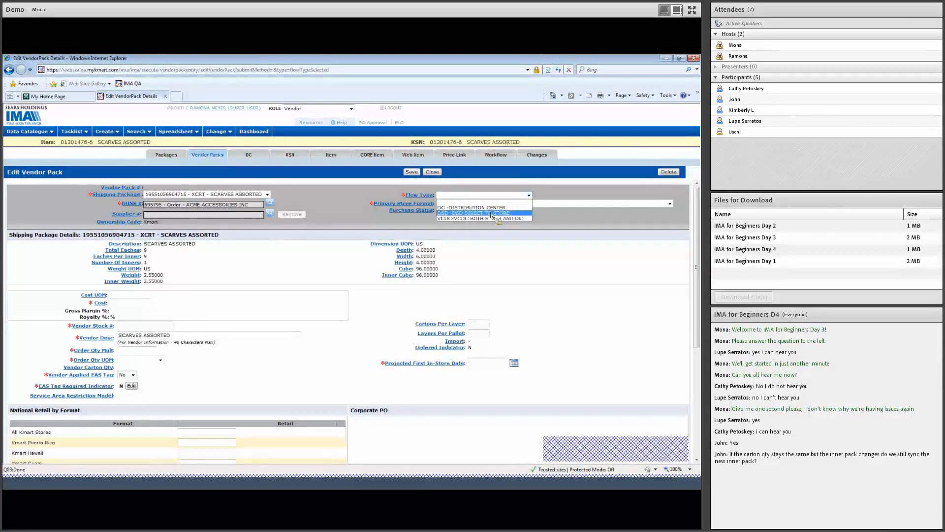
{"action": "left_click", "coordinate": [460, 214]}
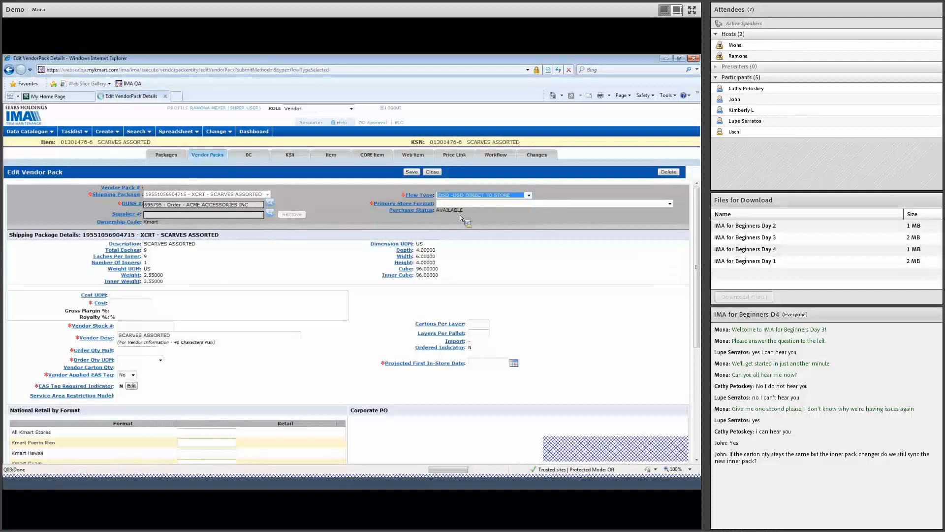
{"action": "left_click", "coordinate": [460, 204]}
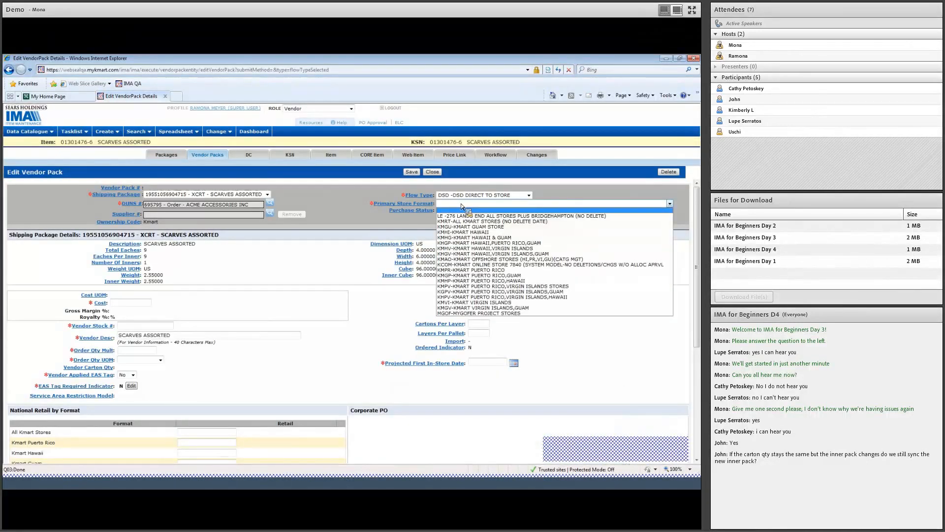
{"action": "left_click", "coordinate": [540, 222]}
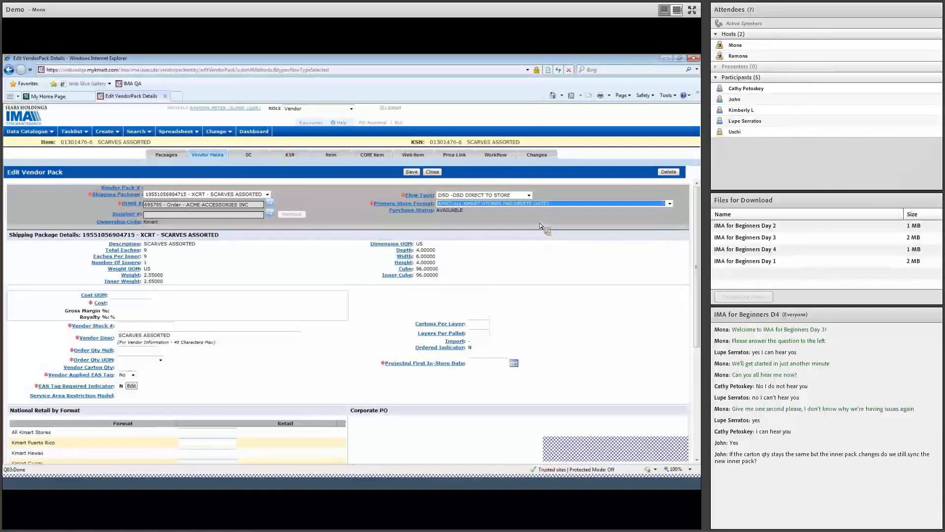
{"action": "left_click", "coordinate": [305, 255]}
- Enter pack cost 30.30 and a vendor stock number
{"action": "left_click", "coordinate": [124, 306]}
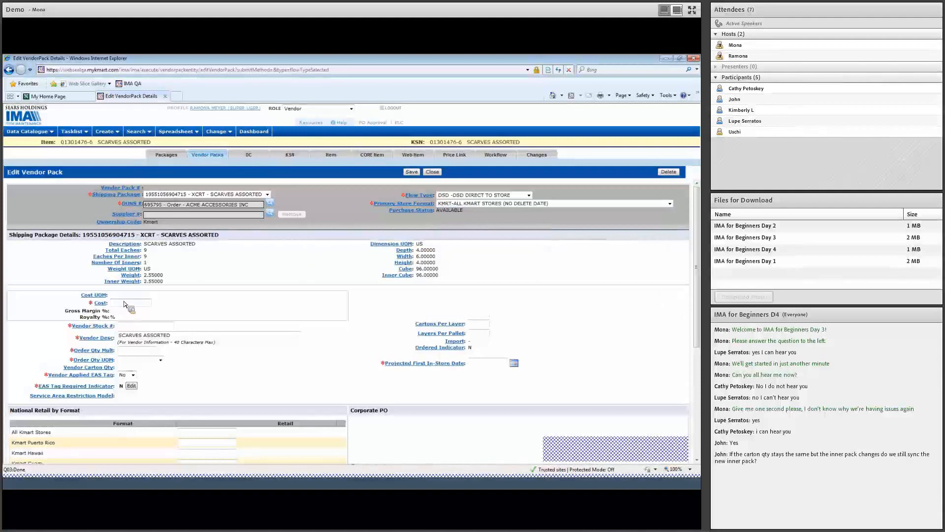
{"action": "type", "text": "30"}
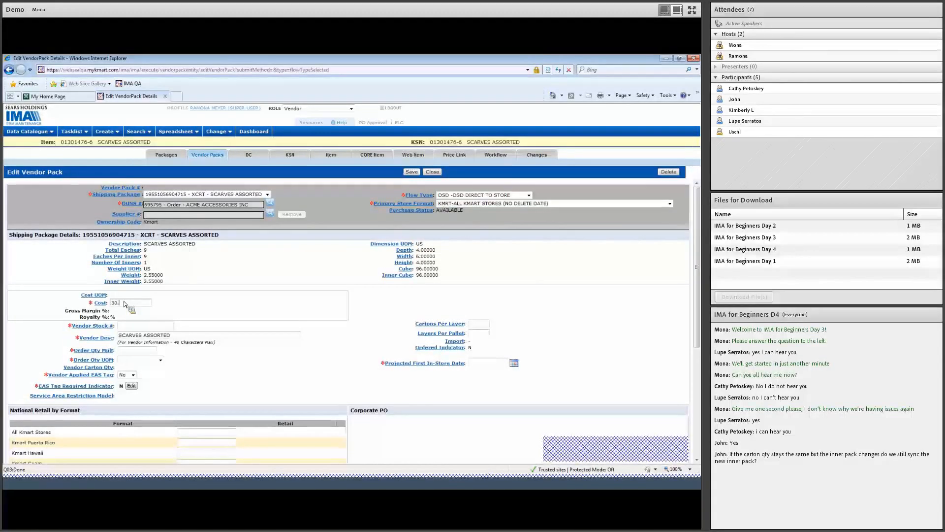
{"action": "type", "text": ".30"}
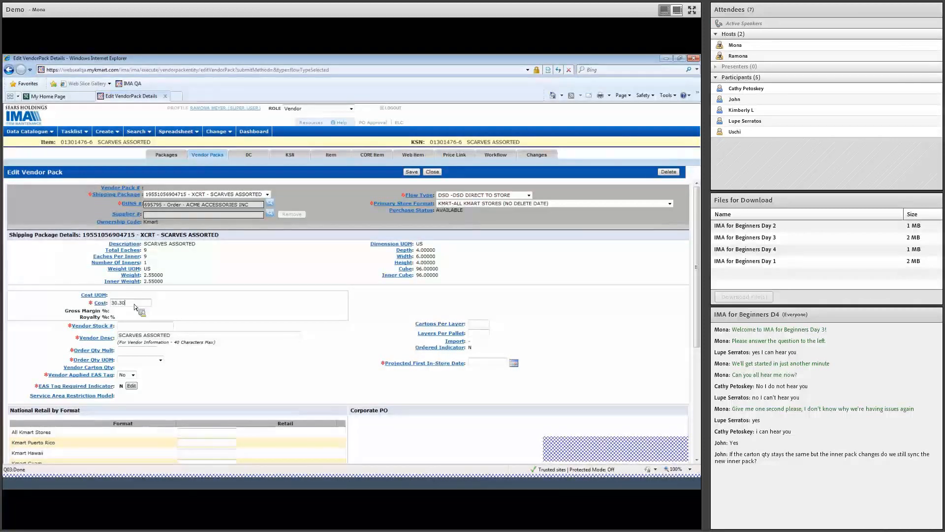
{"action": "left_click", "coordinate": [133, 327]}
{"action": "type", "text": "mona123"}
{"action": "left_click", "coordinate": [132, 333]}
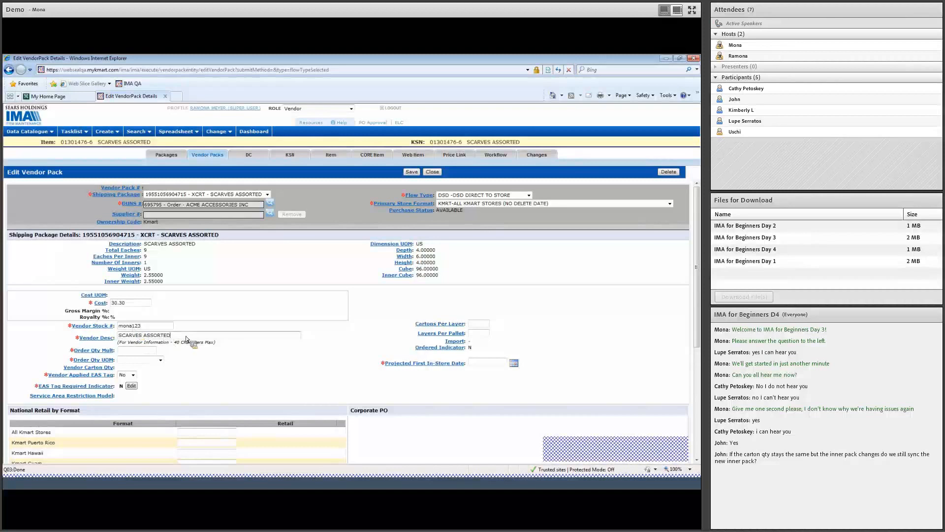
- Set order quantity multiple 1 with CRTN carton unit and bring up the in-store date calendar
{"action": "left_click", "coordinate": [142, 351]}
{"action": "type", "text": "1"}
{"action": "left_click", "coordinate": [160, 360]}
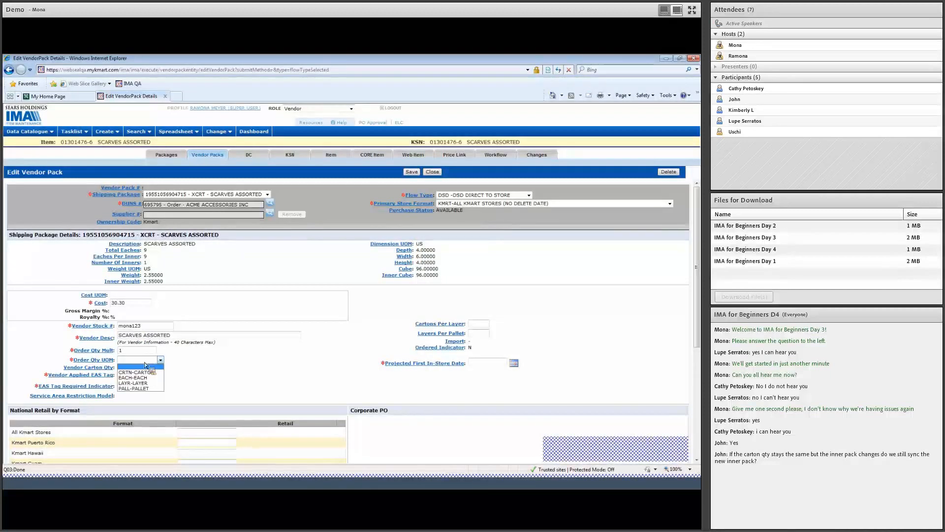
{"action": "left_click", "coordinate": [146, 374]}
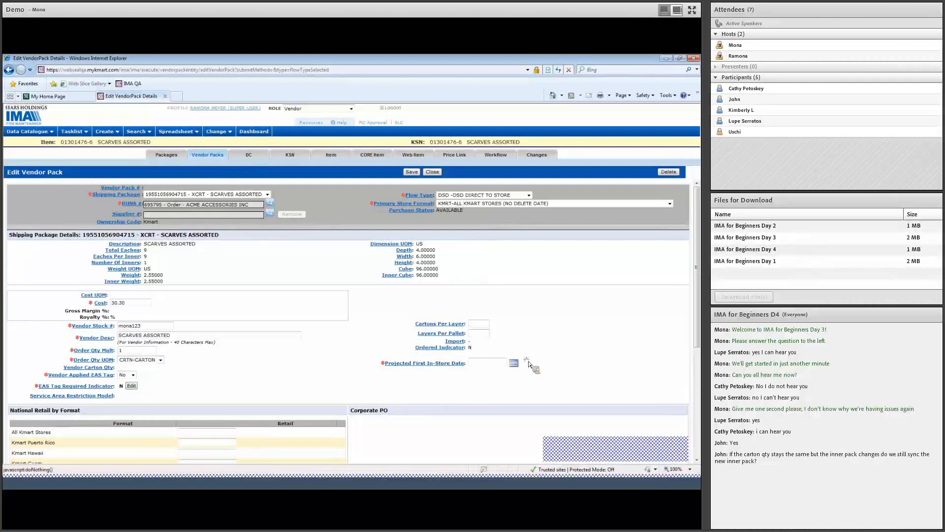
{"action": "left_click", "coordinate": [514, 363]}
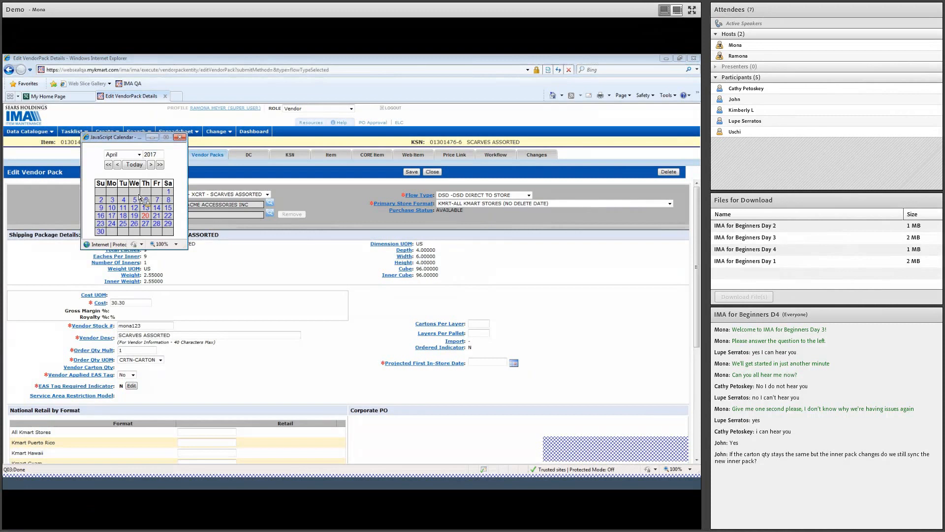
- Set the in-store date to 05/31/2017 and save the scarves vendor pack
{"action": "left_click", "coordinate": [152, 164]}
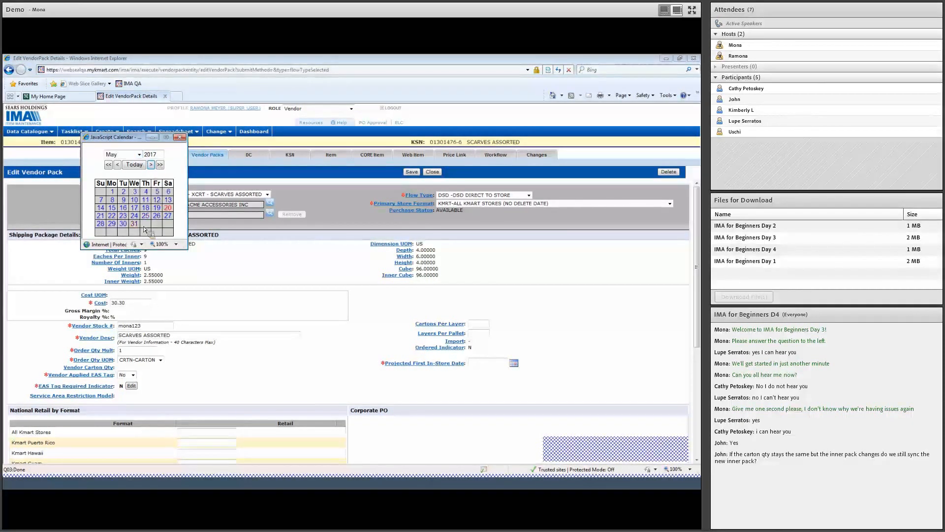
{"action": "left_click", "coordinate": [137, 227]}
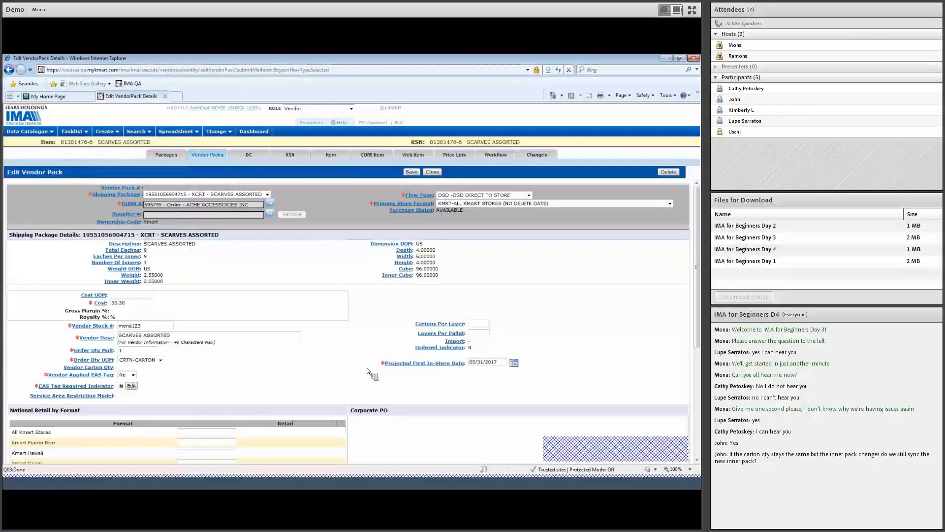
{"action": "scroll", "coordinate": [369, 373], "scroll_direction": "down", "scroll_amount": 3}
{"action": "scroll", "coordinate": [369, 373], "scroll_direction": "down", "scroll_amount": 2}
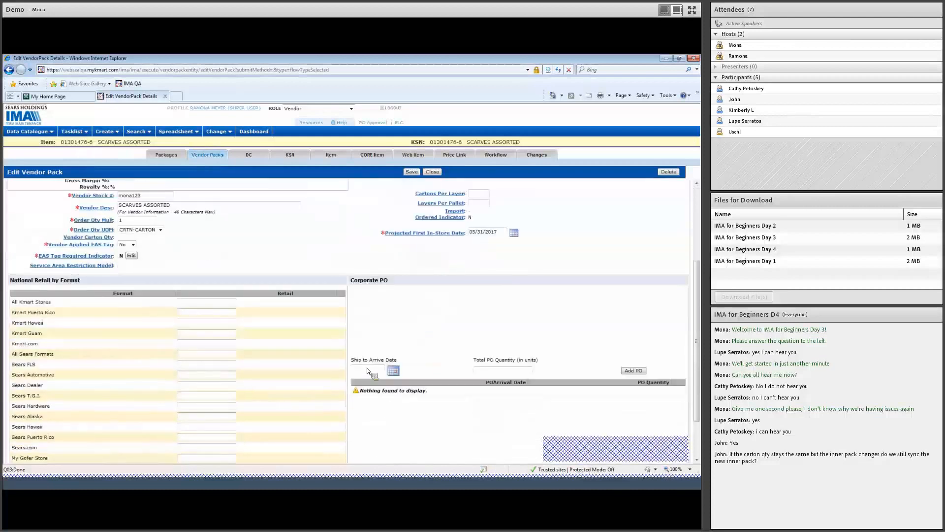
{"action": "scroll", "coordinate": [368, 372], "scroll_direction": "down", "scroll_amount": 3}
{"action": "scroll", "coordinate": [367, 372], "scroll_direction": "up", "scroll_amount": 3}
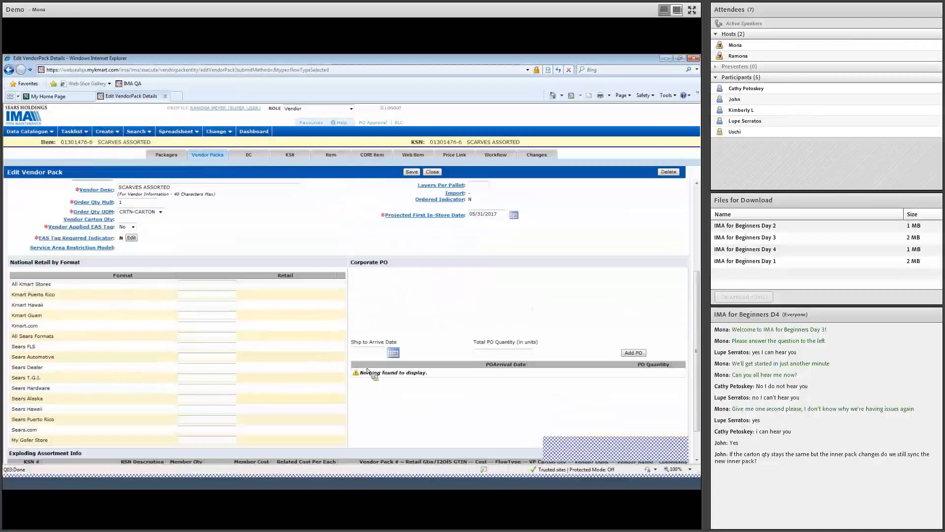
{"action": "scroll", "coordinate": [367, 372], "scroll_direction": "down", "scroll_amount": 3}
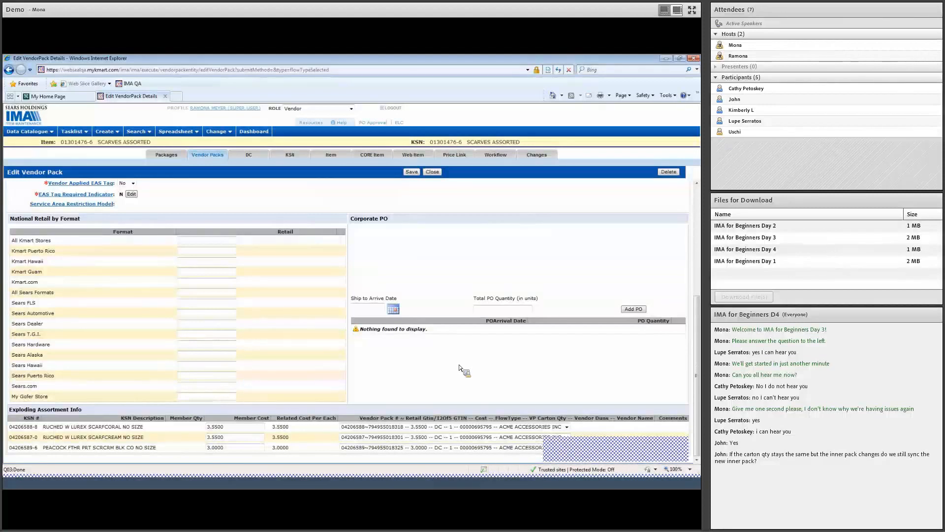
{"action": "scroll", "coordinate": [459, 368], "scroll_direction": "up", "scroll_amount": 3}
{"action": "scroll", "coordinate": [459, 368], "scroll_direction": "down", "scroll_amount": 3}
{"action": "scroll", "coordinate": [459, 368], "scroll_direction": "up", "scroll_amount": 5}
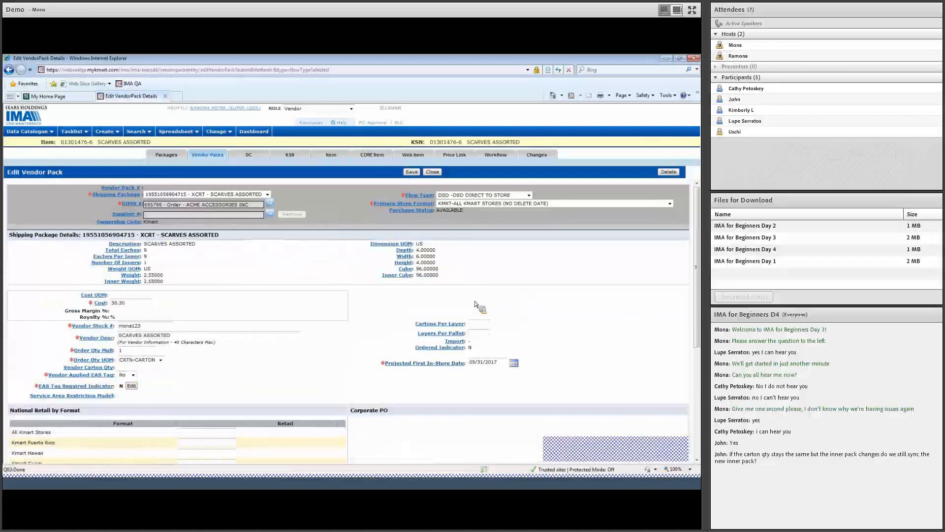
{"action": "left_click", "coordinate": [417, 175]}
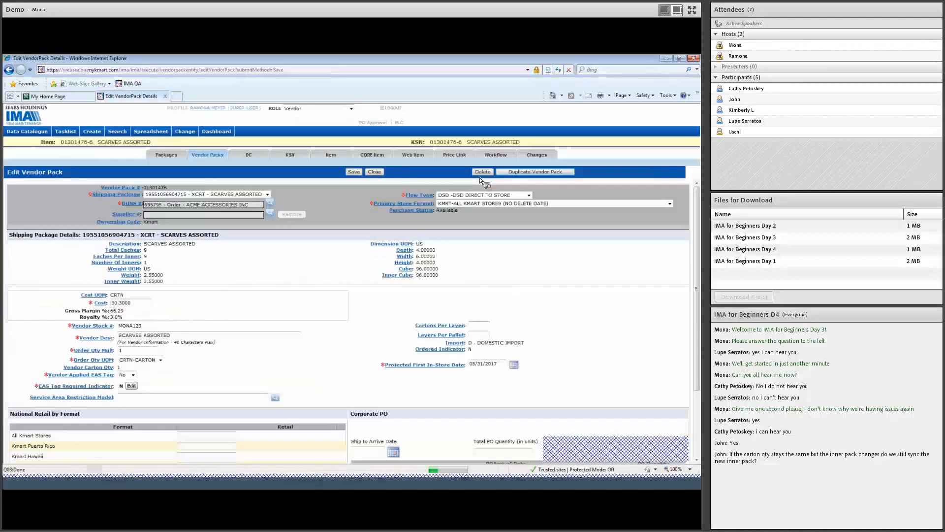
- Run Check For Errors, then approve the item while ignoring the carton cube warning
{"action": "left_click", "coordinate": [492, 156]}
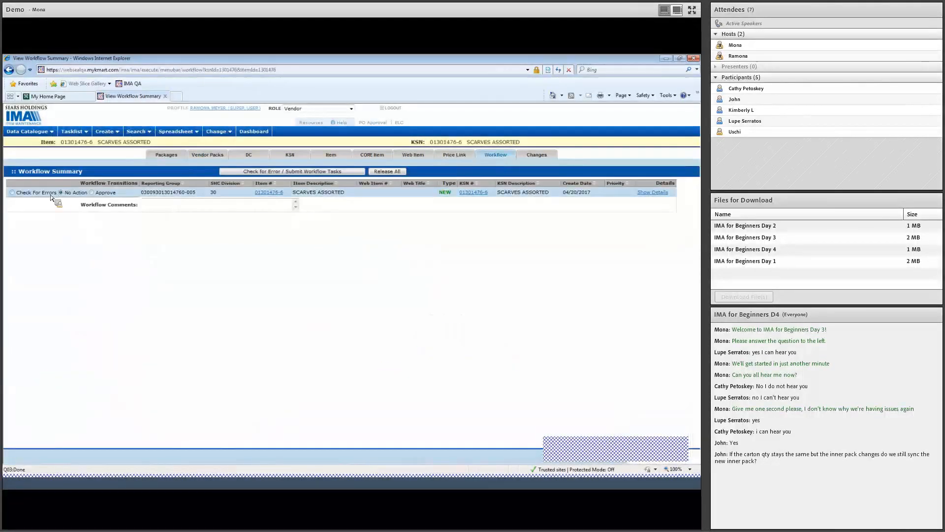
{"action": "left_click", "coordinate": [12, 192]}
{"action": "left_click", "coordinate": [283, 171]}
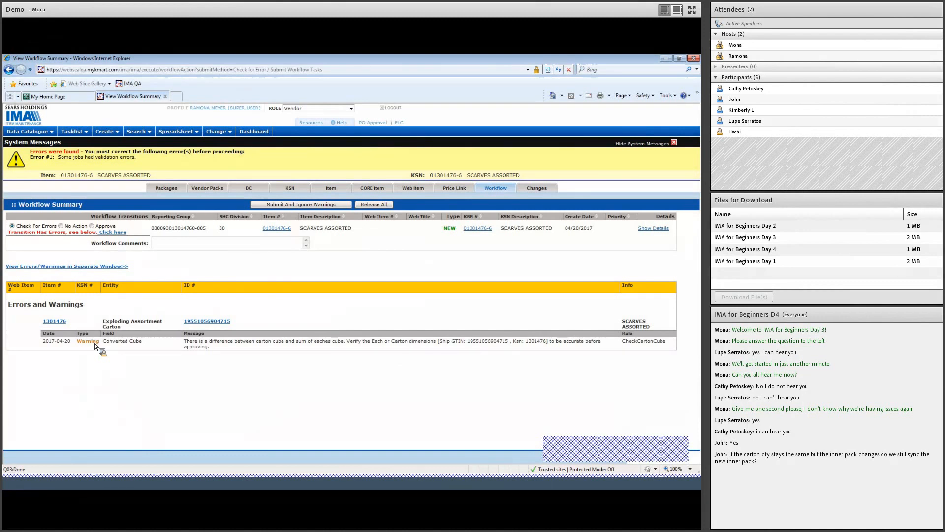
{"action": "left_click", "coordinate": [92, 226]}
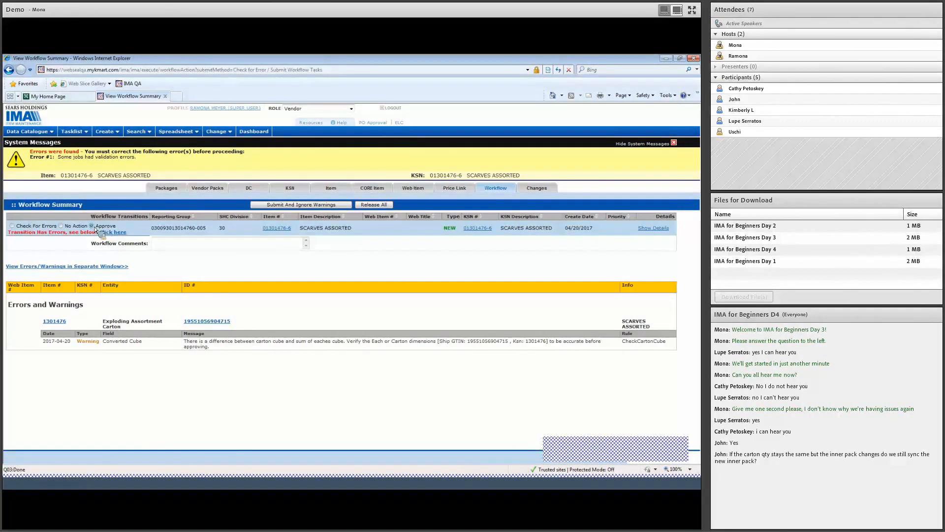
{"action": "left_click", "coordinate": [344, 207]}
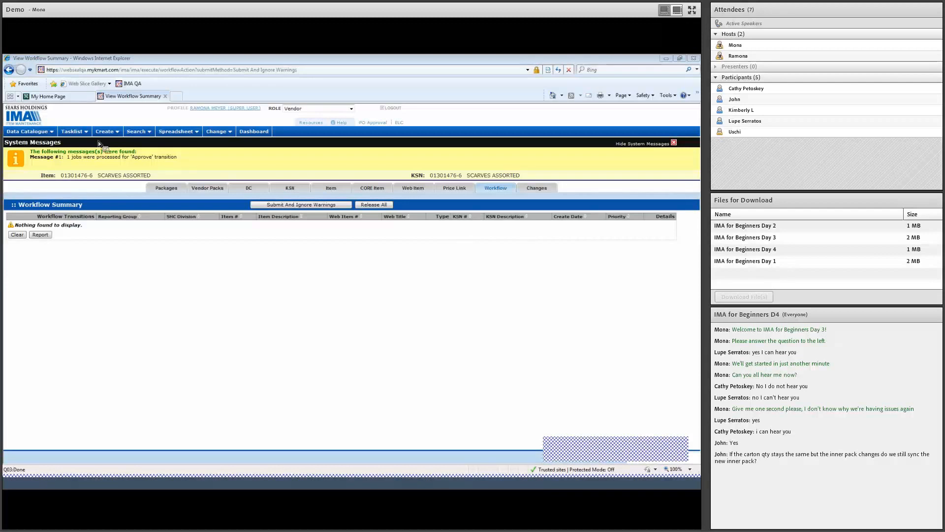
{"action": "left_click", "coordinate": [136, 132]}
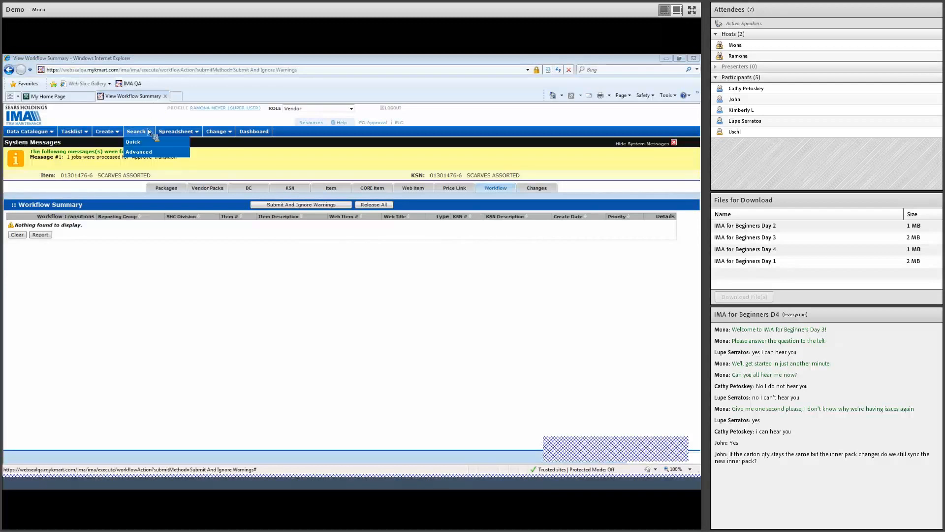
- Quick-search for KSN 2296325 to reach the skinny jean item
{"action": "left_click", "coordinate": [134, 142]}
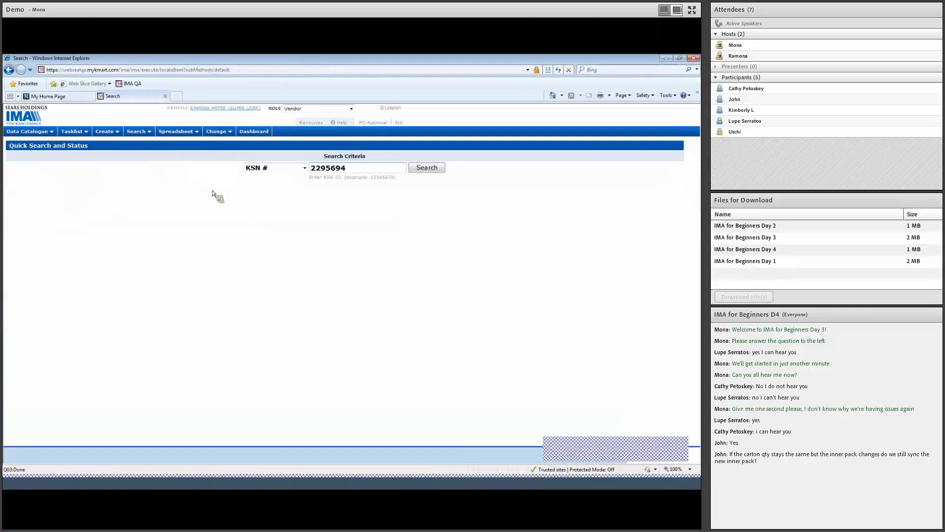
{"action": "double_click", "coordinate": [327, 170]}
{"action": "type", "text": "2296325"}
{"action": "key", "text": "Return"}
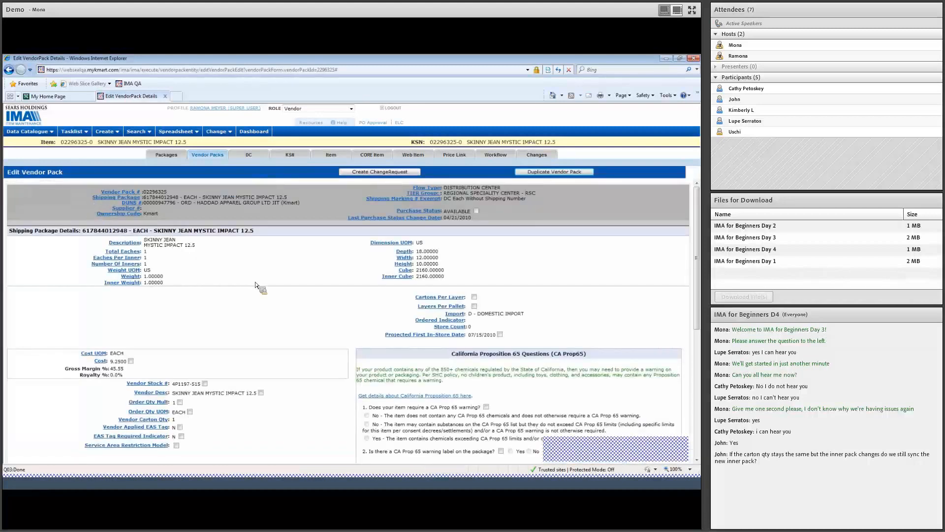
- Duplicate the skinny jean pack as a Kmart pack with Bioworld Merchandising's order DUNS
{"action": "left_click", "coordinate": [553, 176]}
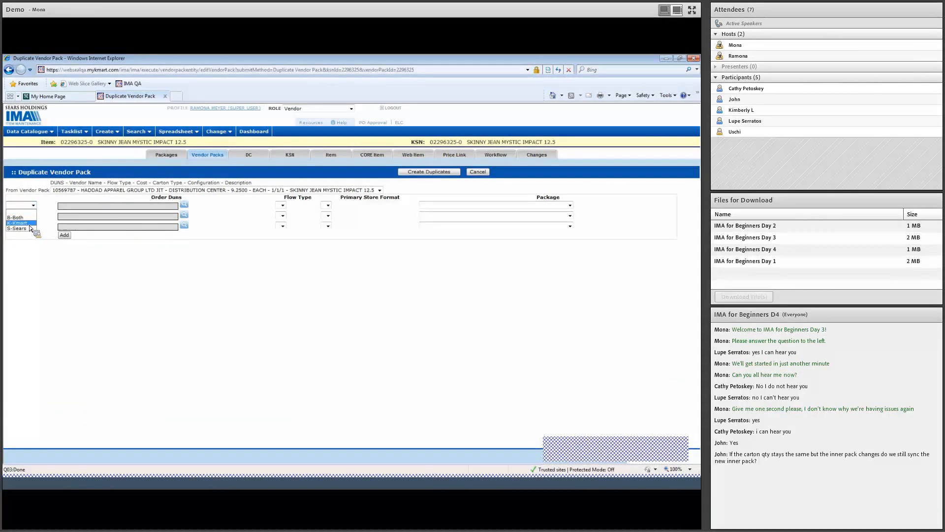
{"action": "left_click", "coordinate": [28, 223]}
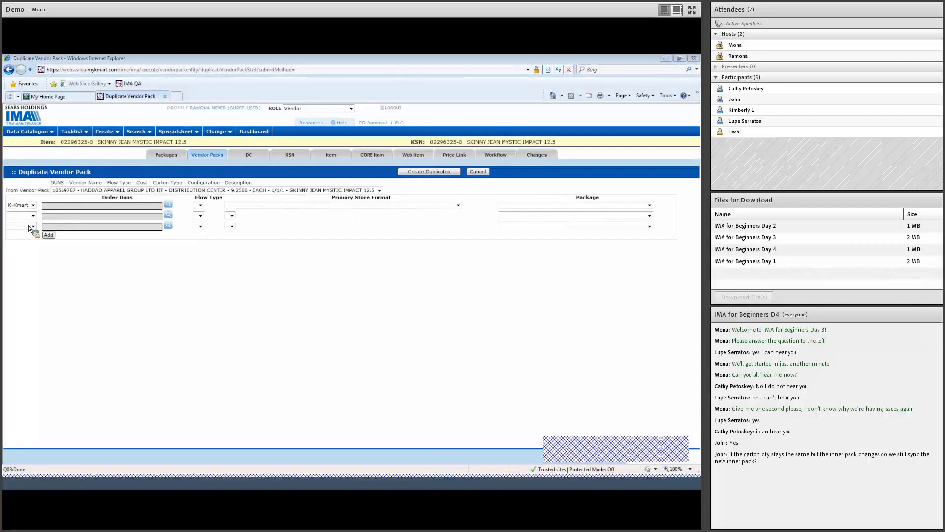
{"action": "left_click", "coordinate": [169, 206]}
{"action": "left_click", "coordinate": [152, 99]}
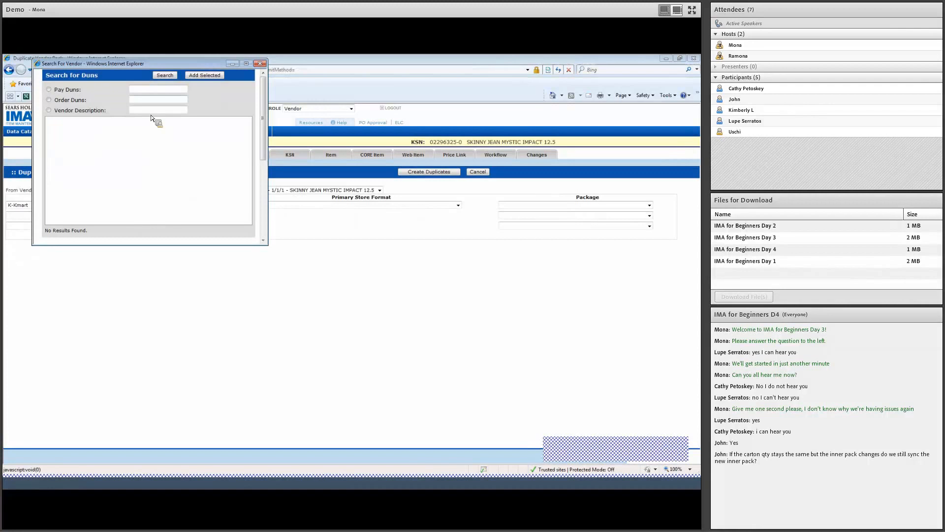
{"action": "type", "text": "355698"}
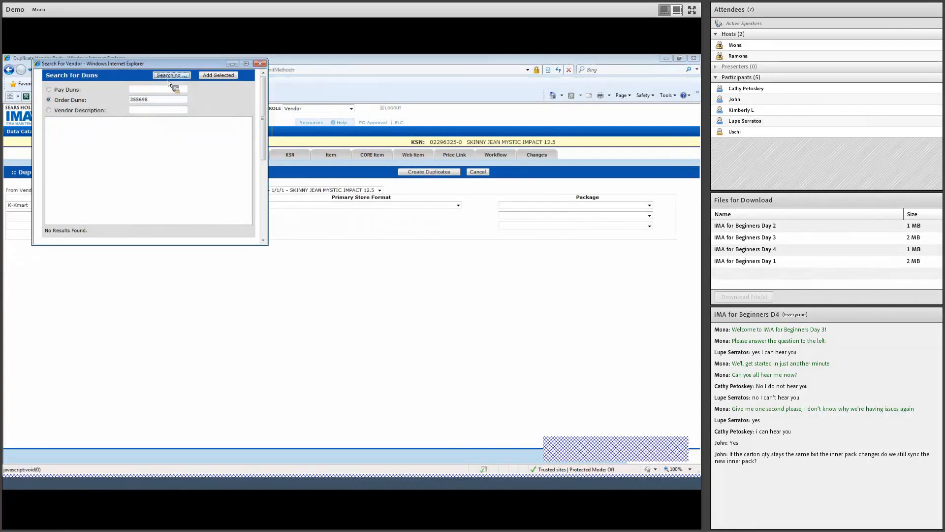
{"action": "left_click", "coordinate": [165, 76]}
{"action": "left_click", "coordinate": [138, 120]}
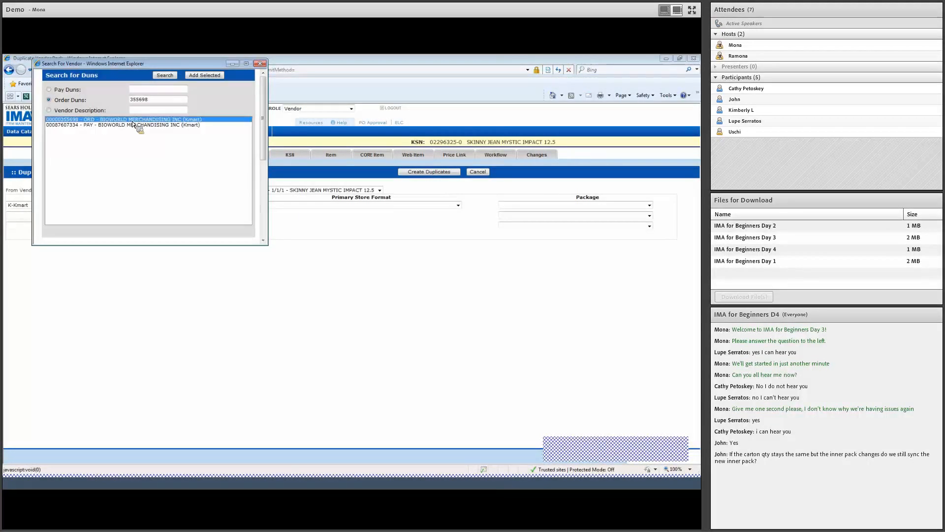
{"action": "left_click", "coordinate": [199, 76]}
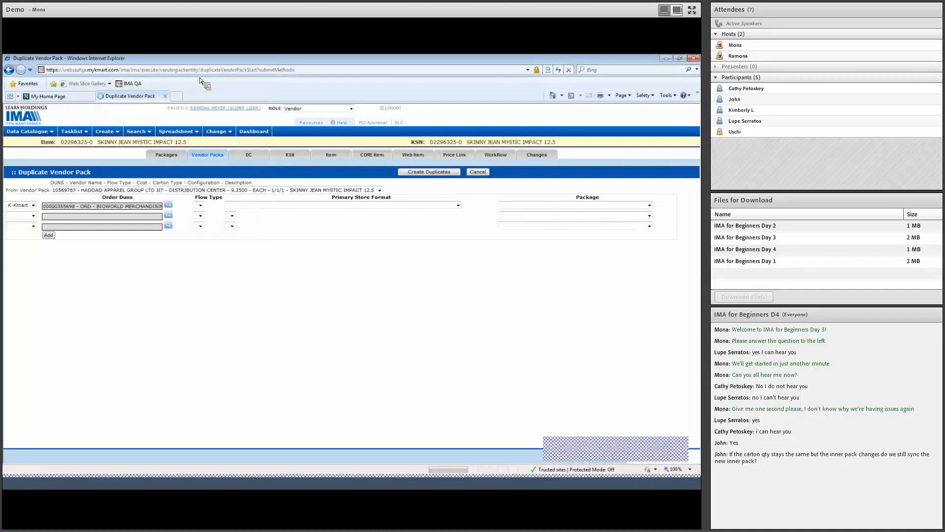
- Set flow type DC, store format KMRT-ALL KMART STORES and the skinny jean each package
{"action": "left_click", "coordinate": [251, 205]}
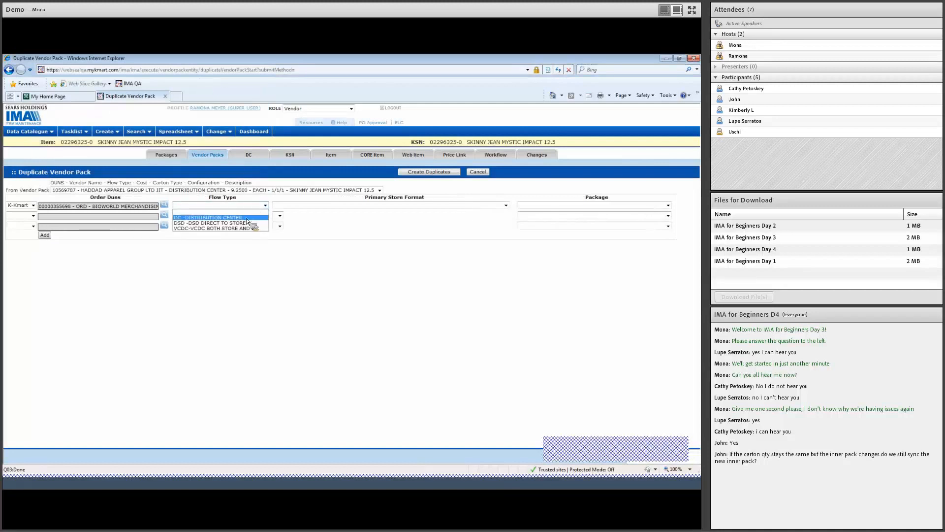
{"action": "left_click", "coordinate": [247, 219]}
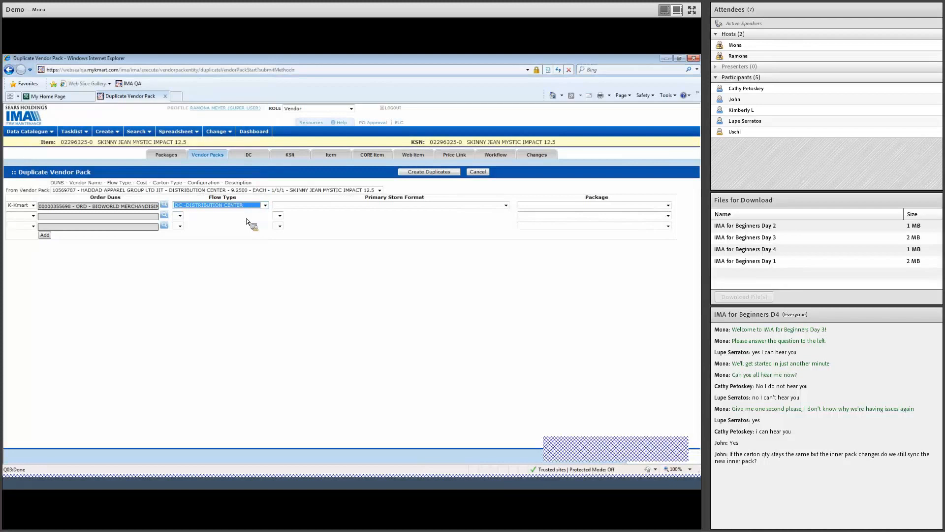
{"action": "left_click", "coordinate": [396, 206]}
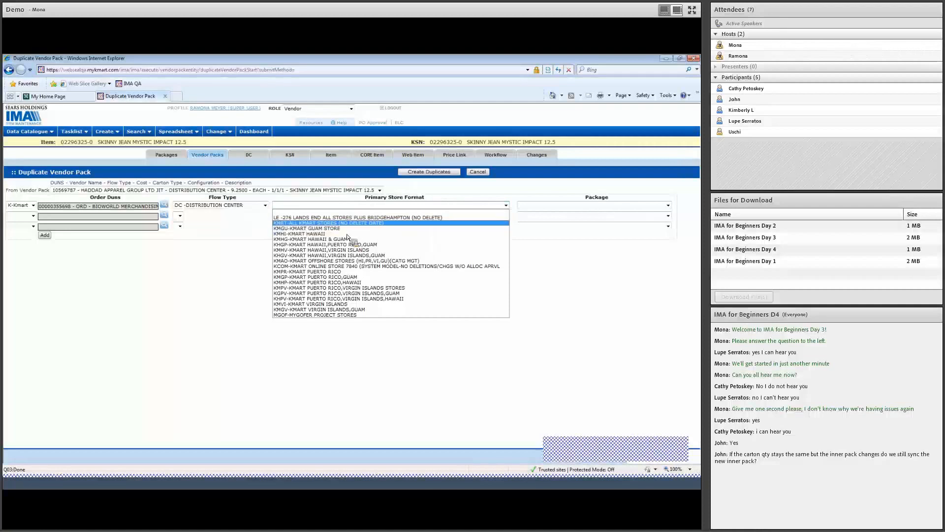
{"action": "left_click", "coordinate": [359, 223]}
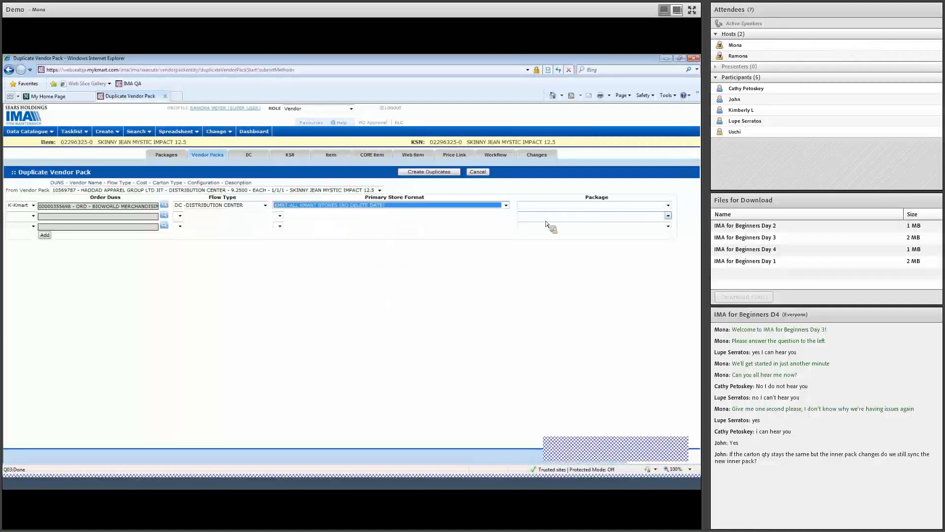
{"action": "left_click", "coordinate": [541, 205]}
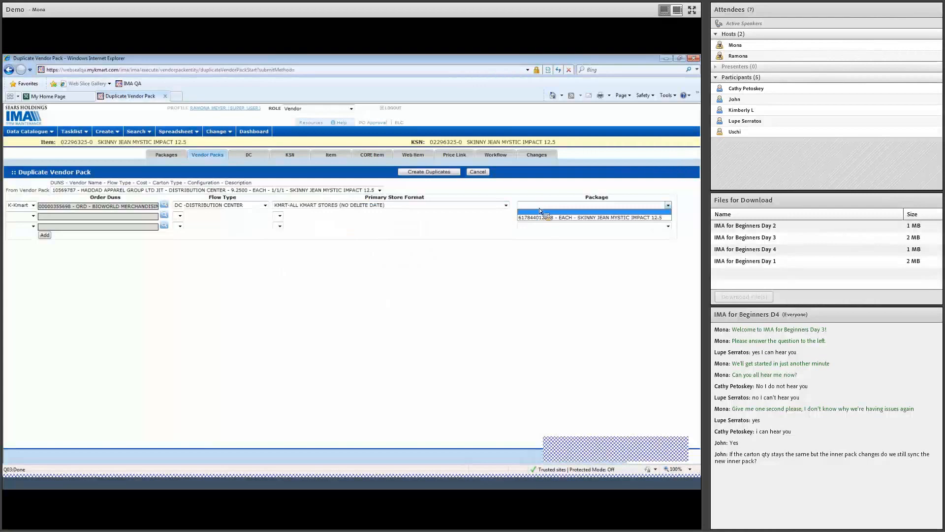
{"action": "left_click", "coordinate": [537, 218]}
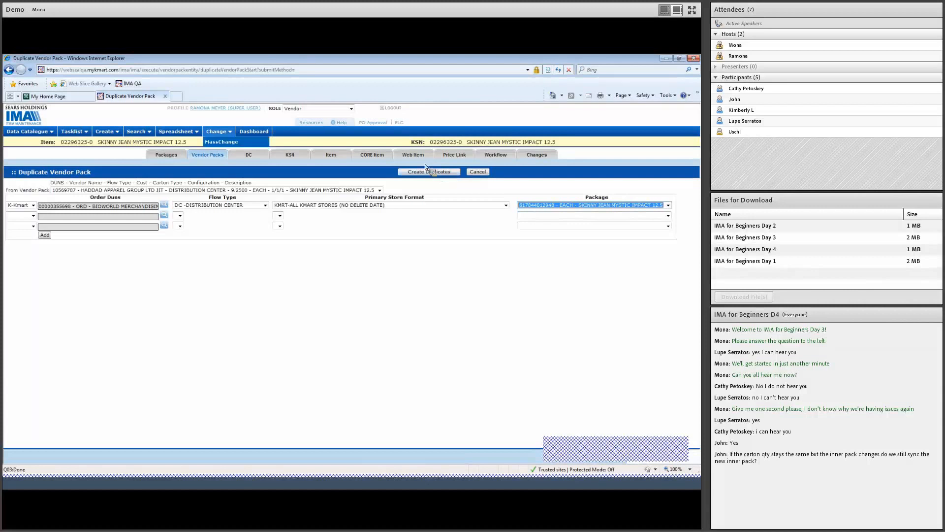
- Keep the first row's flow type at DC and create the duplicate vendor pack
{"action": "left_click", "coordinate": [217, 205]}
{"action": "left_click", "coordinate": [213, 223]}
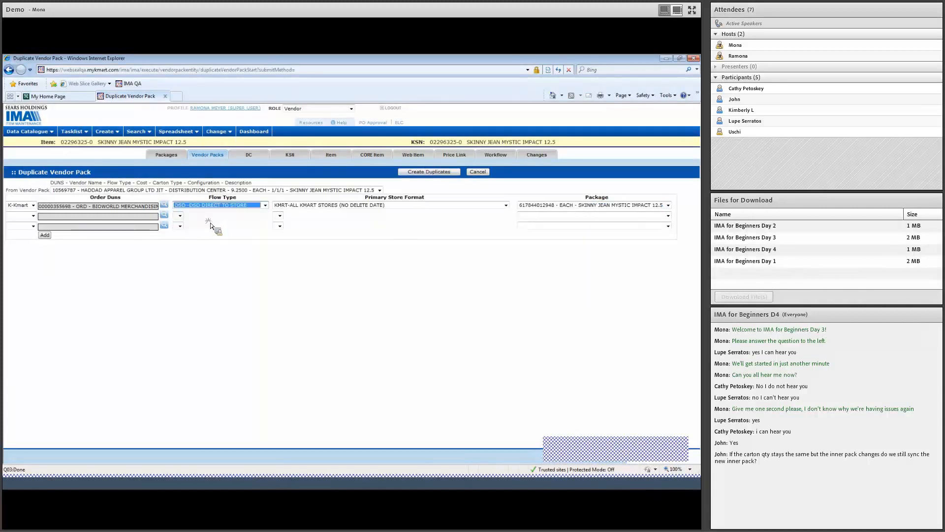
{"action": "left_click", "coordinate": [32, 216]}
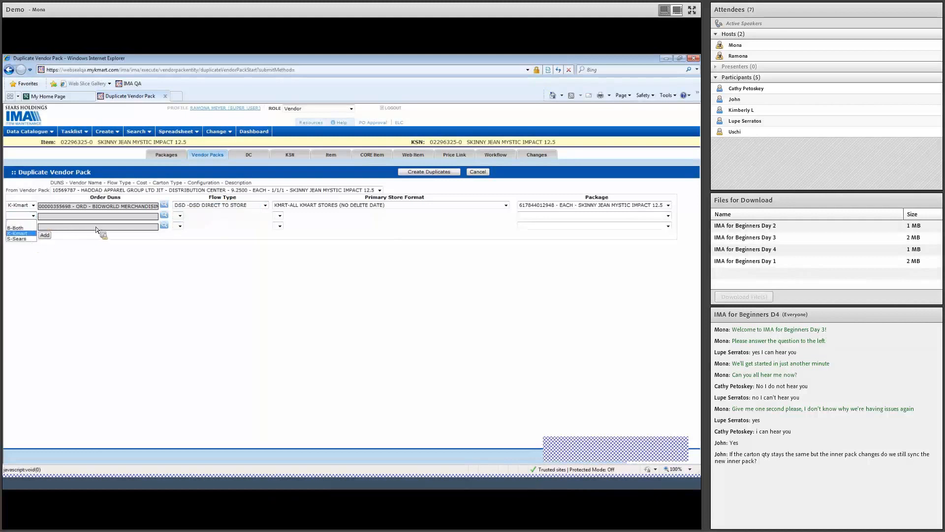
{"action": "left_click", "coordinate": [202, 205]}
{"action": "left_click", "coordinate": [204, 218]}
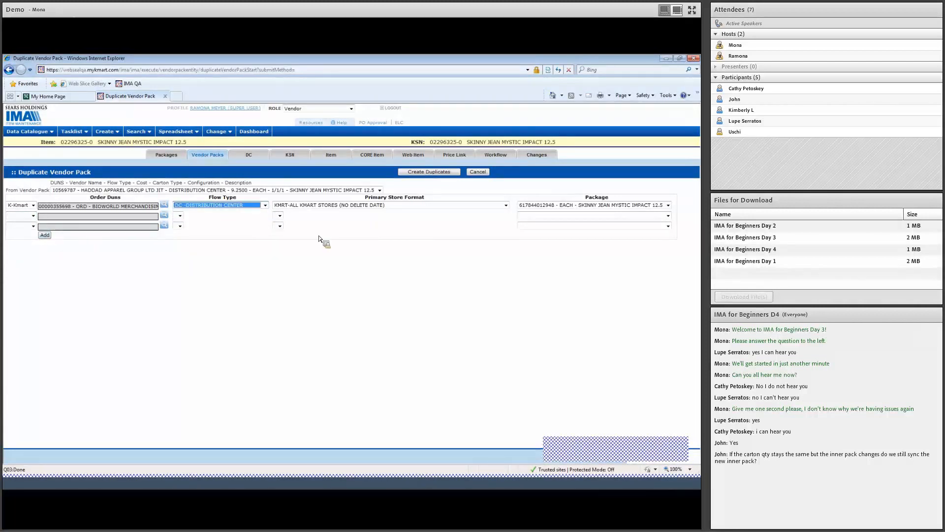
{"action": "left_click", "coordinate": [454, 173]}
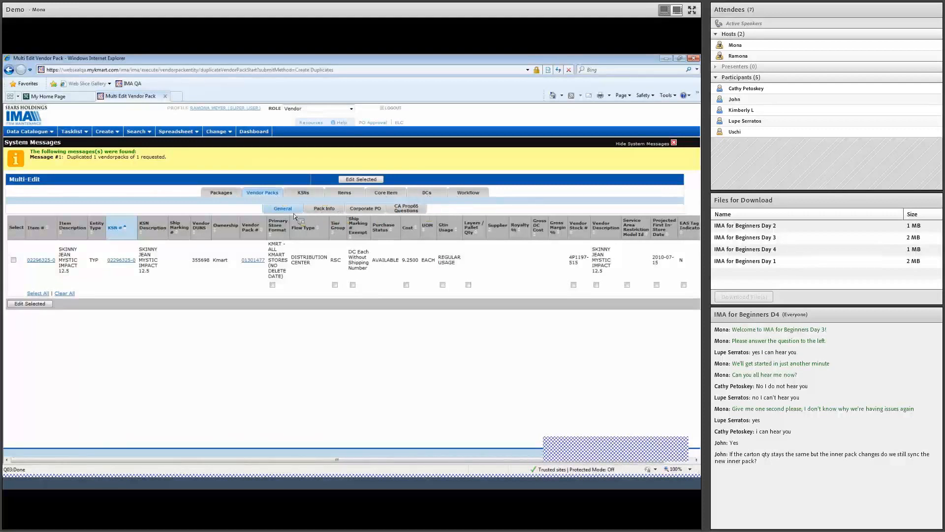
- Open vendor pack 01301477 from the Multi-Edit results for editing
{"action": "left_click", "coordinate": [262, 261]}
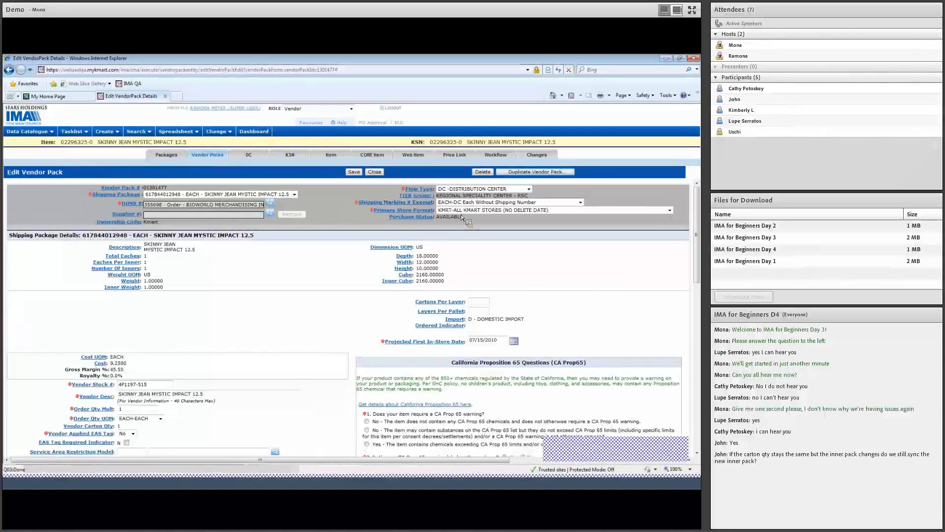
- Replace the 07/15/2010 in-store date with 05/31/2017, dismissing the past-date warning
{"action": "scroll", "coordinate": [311, 307], "scroll_direction": "down", "scroll_amount": 3}
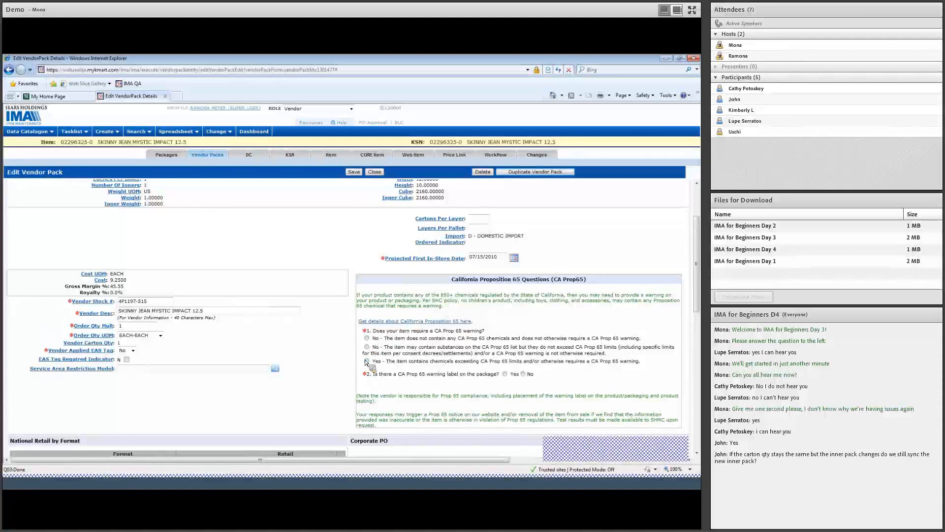
{"action": "left_click_drag", "start_coordinate": [498, 257], "coordinate": [472, 266]}
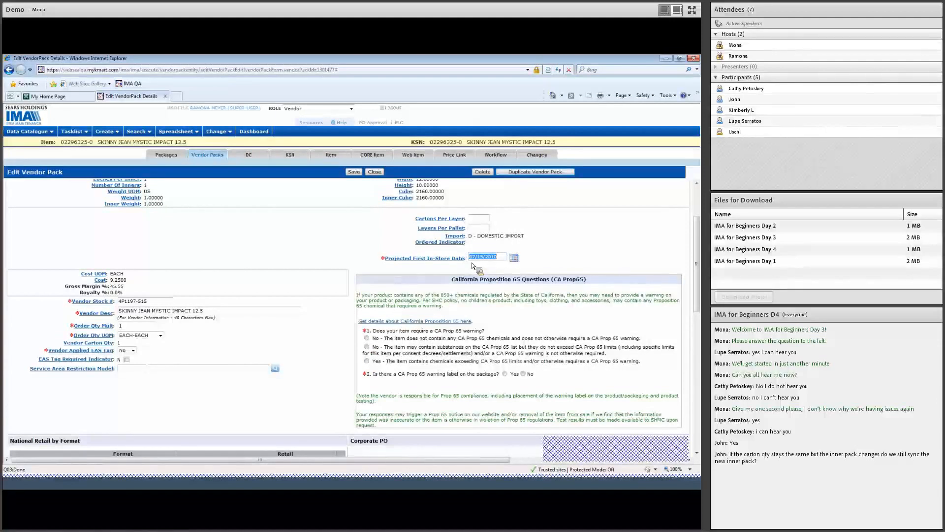
{"action": "left_click", "coordinate": [515, 261]}
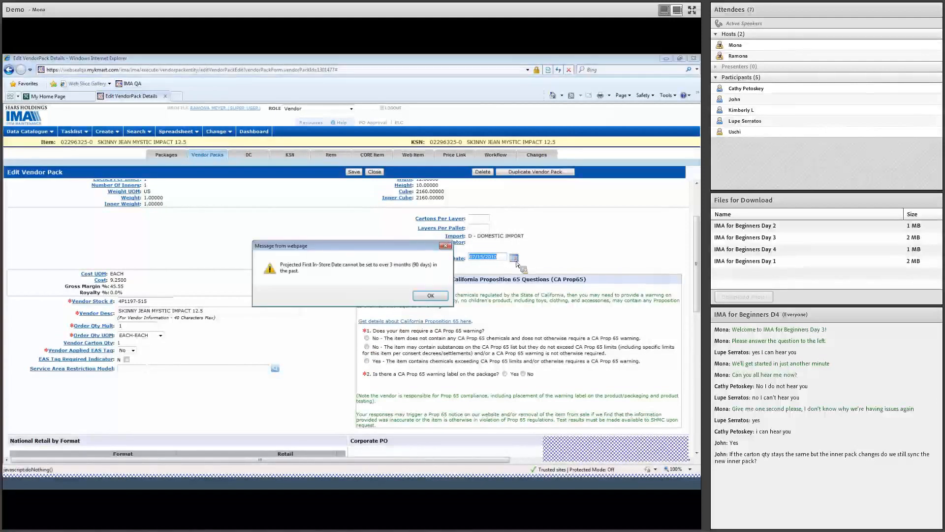
{"action": "left_click", "coordinate": [431, 297]}
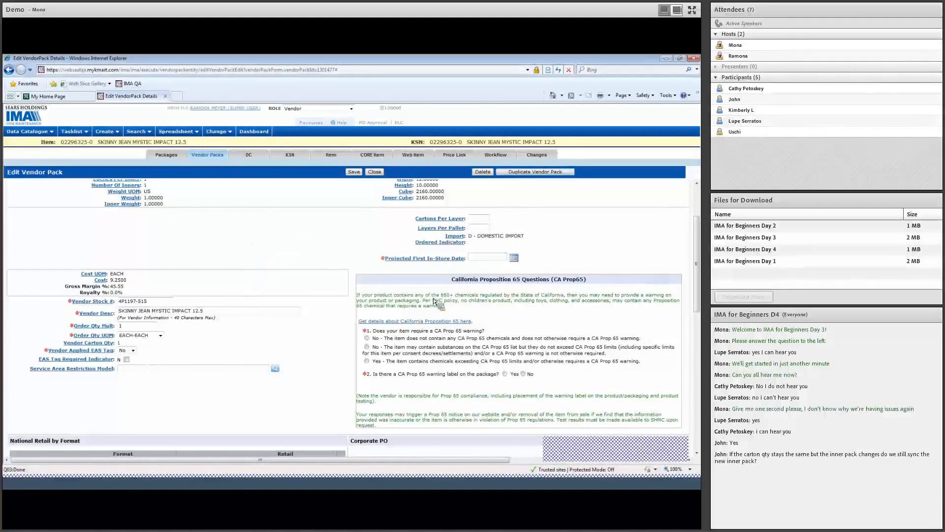
{"action": "left_click", "coordinate": [514, 259]}
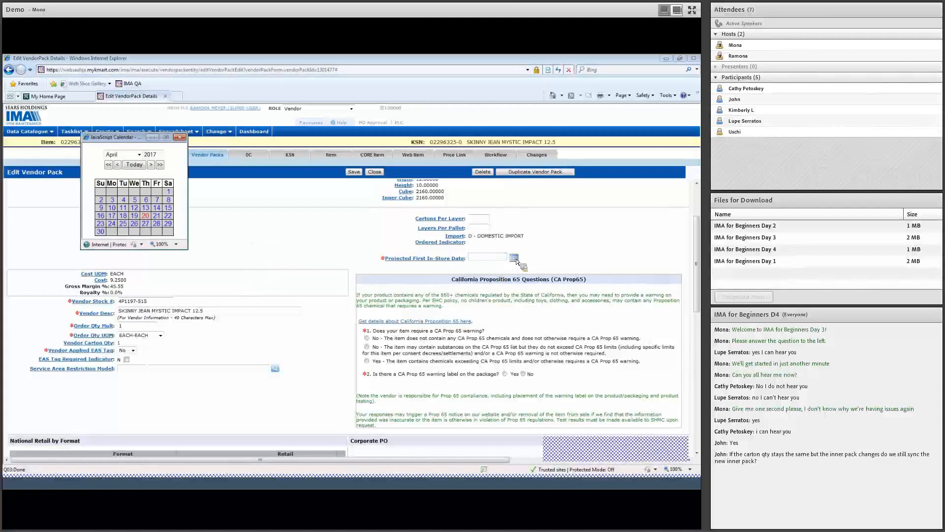
{"action": "left_click", "coordinate": [151, 165]}
{"action": "left_click", "coordinate": [135, 223]}
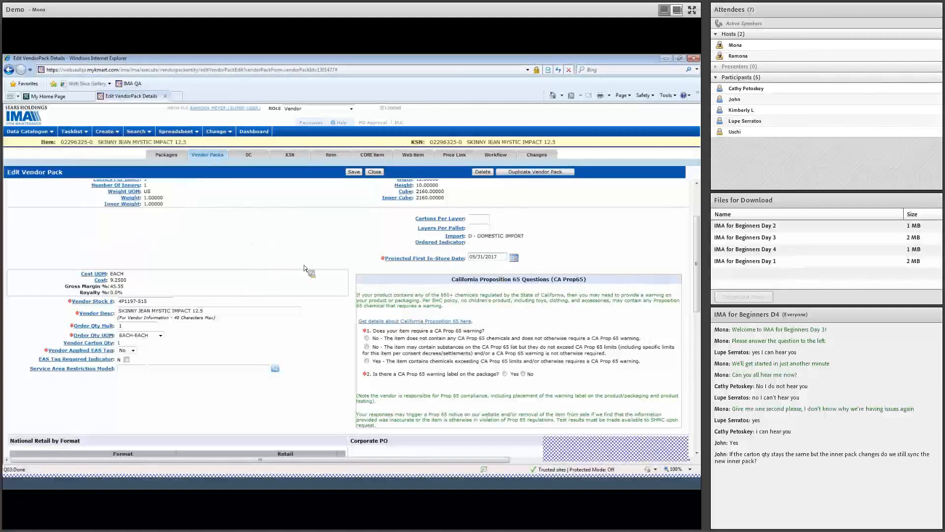
{"action": "scroll", "coordinate": [324, 361], "scroll_direction": "down", "scroll_amount": 1}
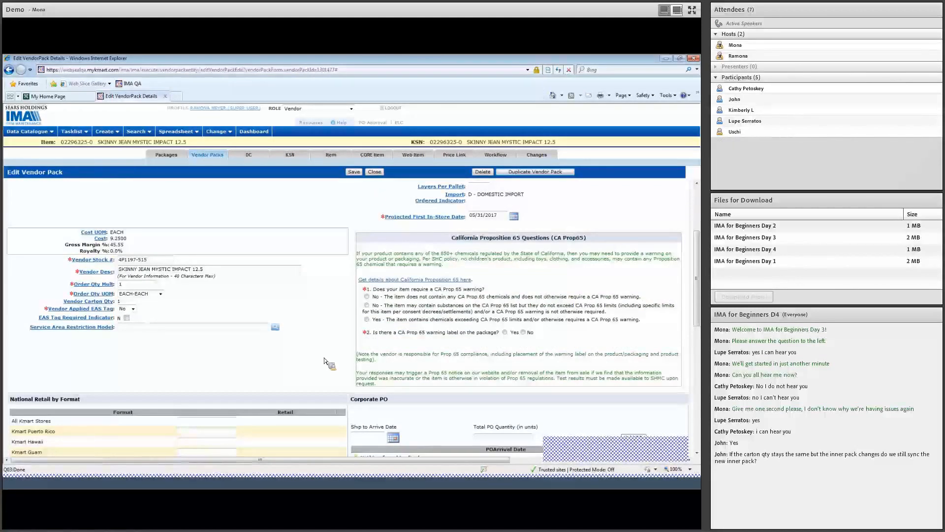
- Answer No to both Prop 65 questions: no listed chemicals and no warning label required
{"action": "left_click", "coordinate": [367, 296]}
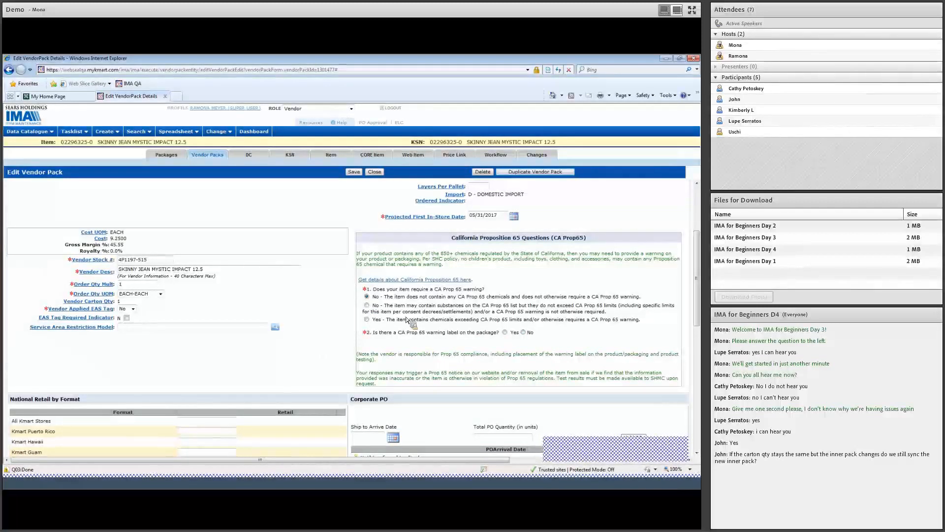
{"action": "left_click", "coordinate": [523, 333]}
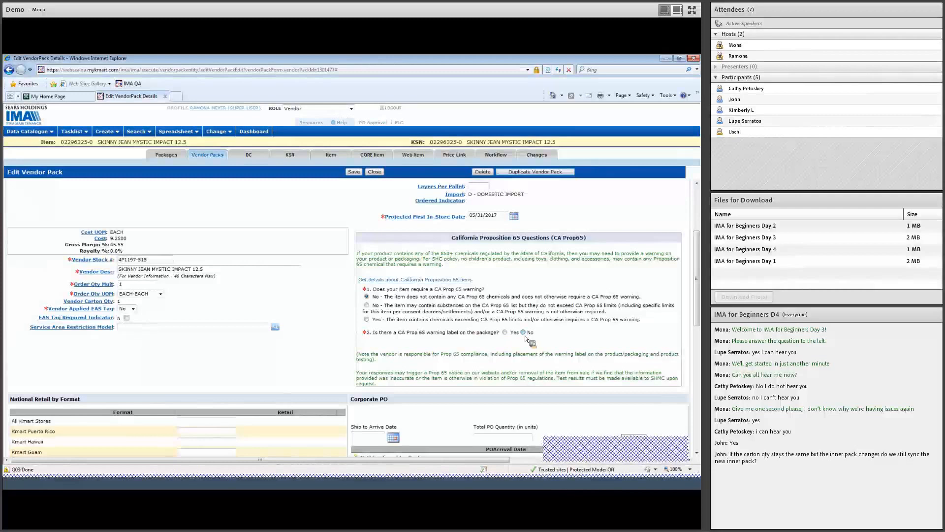
{"action": "scroll", "coordinate": [305, 364], "scroll_direction": "down", "scroll_amount": 3}
{"action": "scroll", "coordinate": [298, 368], "scroll_direction": "down", "scroll_amount": 5}
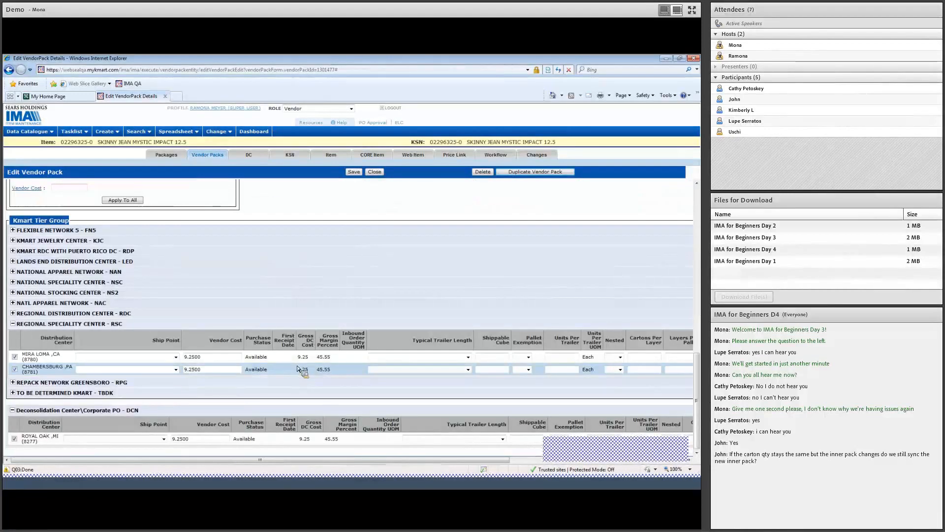
- Review the Mira Loma and Chambersburg ship points and include DC 8277 in the tier group
{"action": "left_click", "coordinate": [250, 369]}
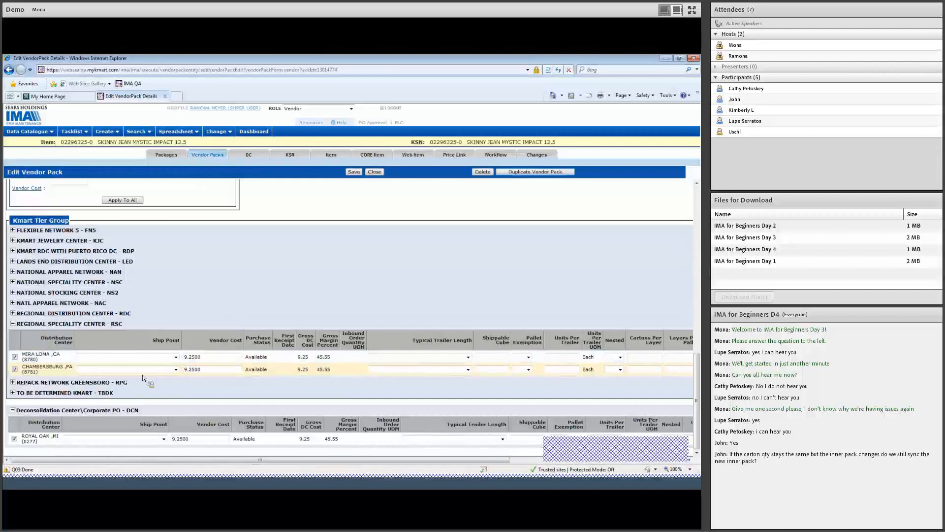
{"action": "left_click", "coordinate": [171, 359]}
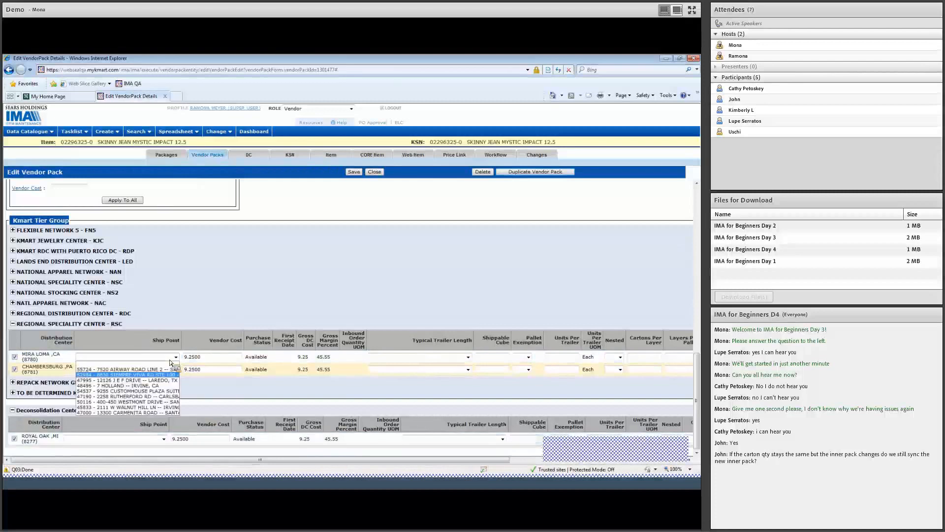
{"action": "left_click", "coordinate": [208, 384]}
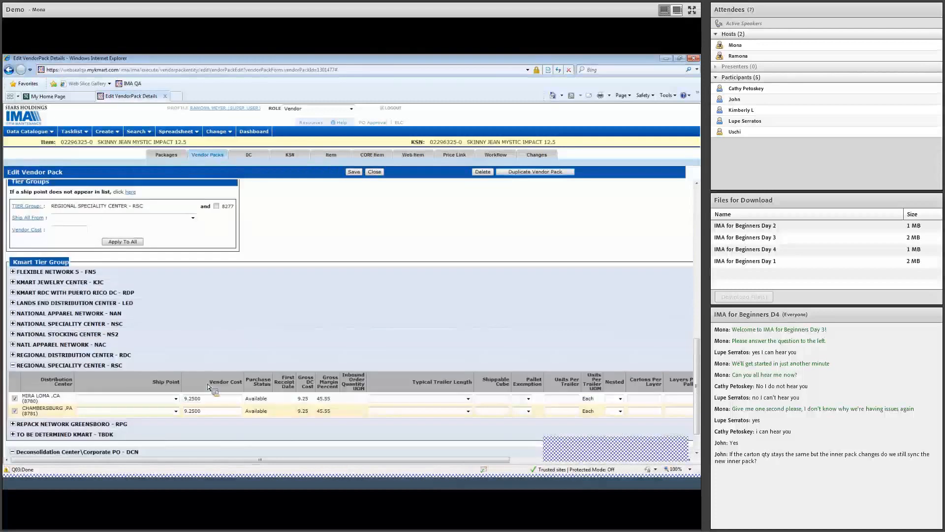
{"action": "left_click", "coordinate": [189, 301]}
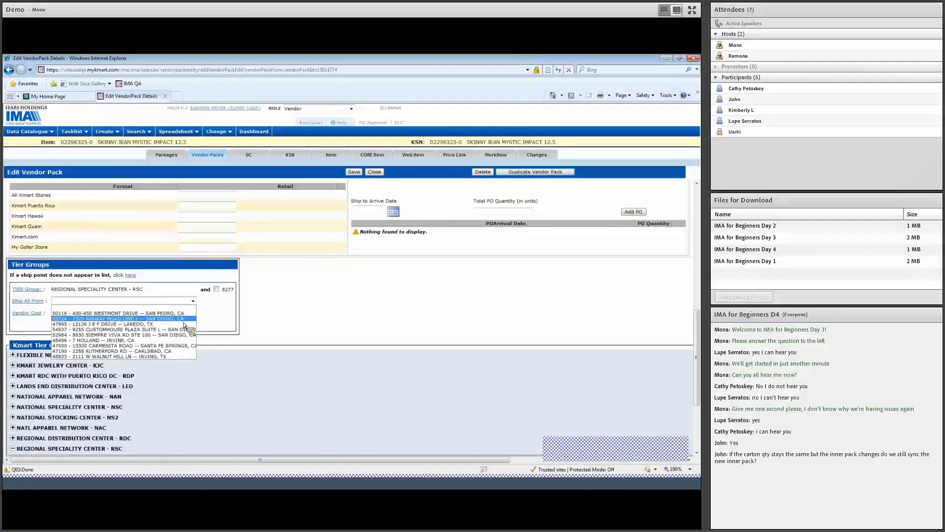
{"action": "left_click", "coordinate": [183, 320]}
{"action": "left_click", "coordinate": [216, 290]}
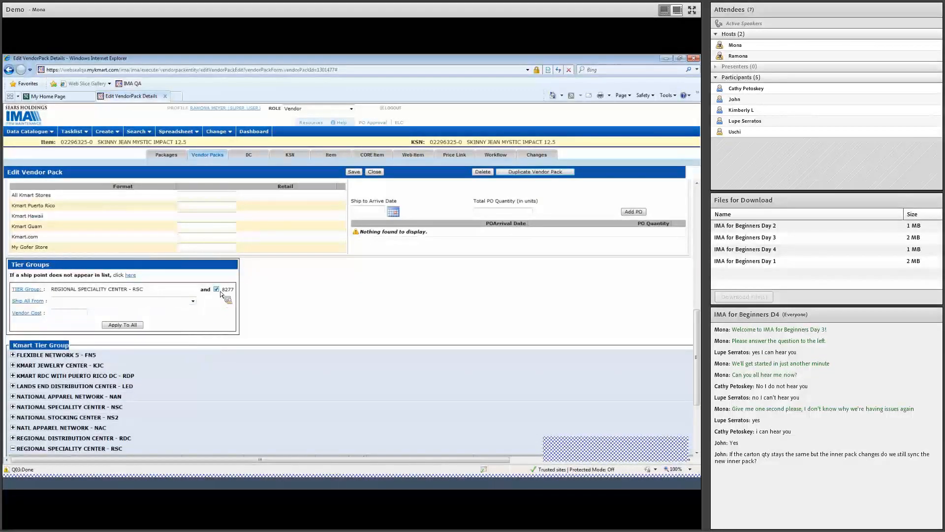
- Ship all DCs from 47995 - 12126 J E F DRIVE, Laredo, TX, and save the pack
{"action": "left_click", "coordinate": [134, 301]}
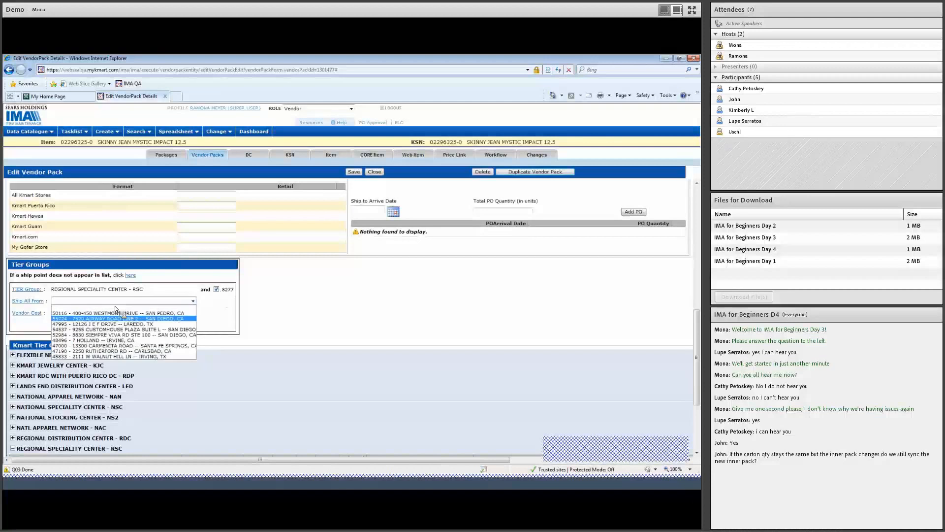
{"action": "left_click", "coordinate": [115, 323]}
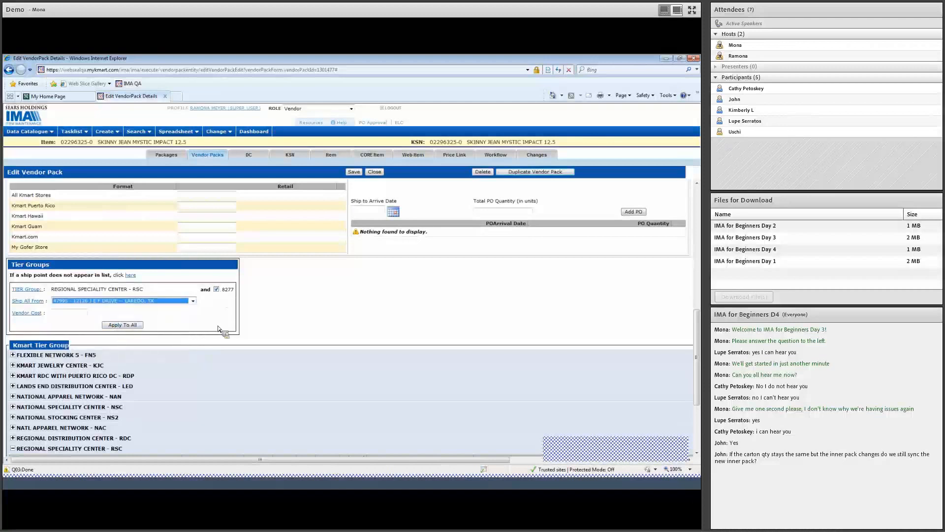
{"action": "left_click", "coordinate": [134, 327]}
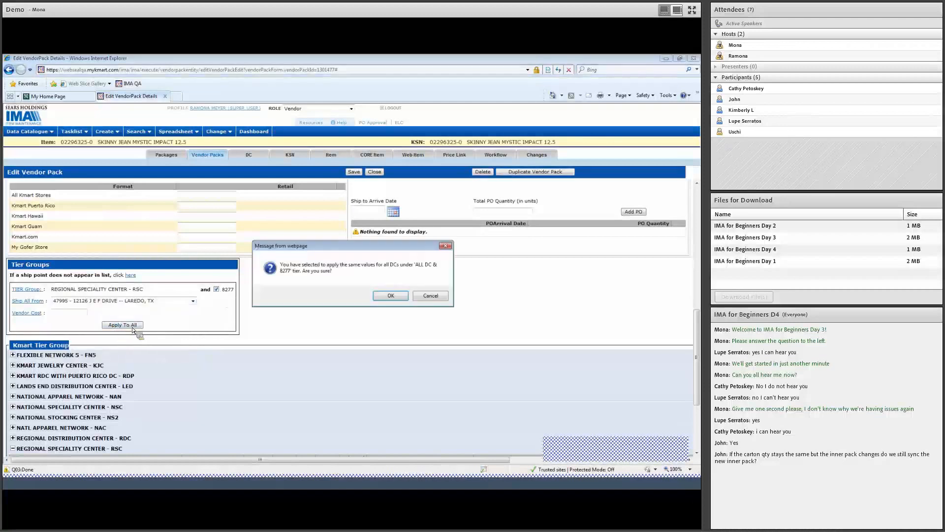
{"action": "left_click", "coordinate": [391, 295]}
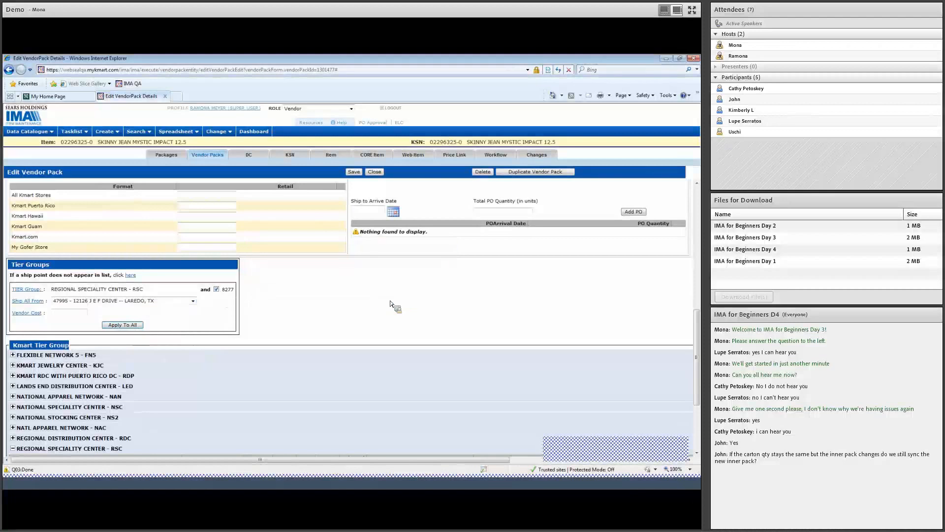
{"action": "scroll", "coordinate": [312, 330], "scroll_direction": "down", "scroll_amount": 3}
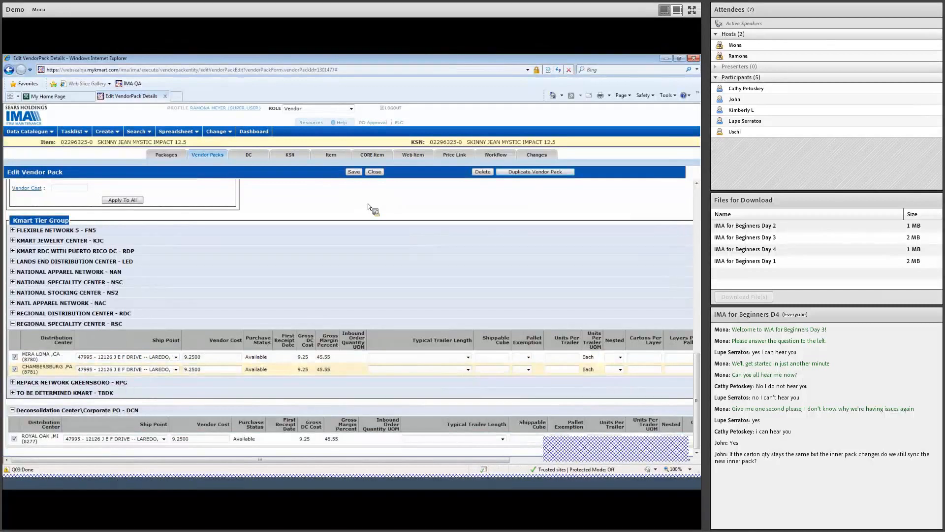
{"action": "left_click", "coordinate": [355, 172]}
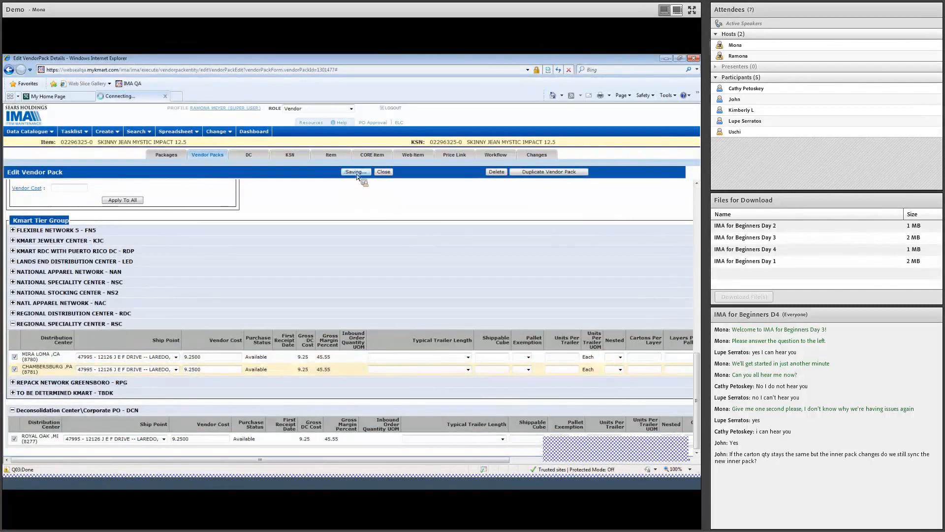
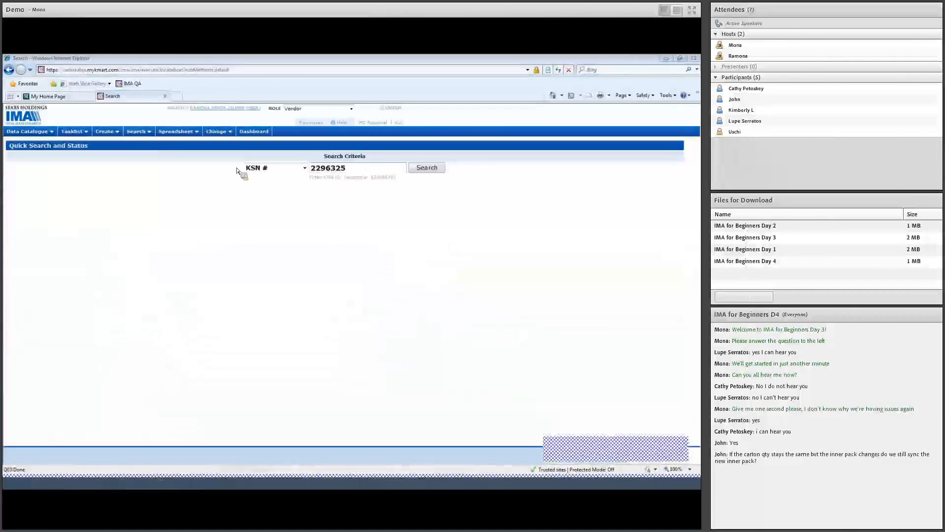
- Search for KSN 2246612 and list the Lambchop Crusher Size 6 vendor packs
{"action": "double_click", "coordinate": [331, 170]}
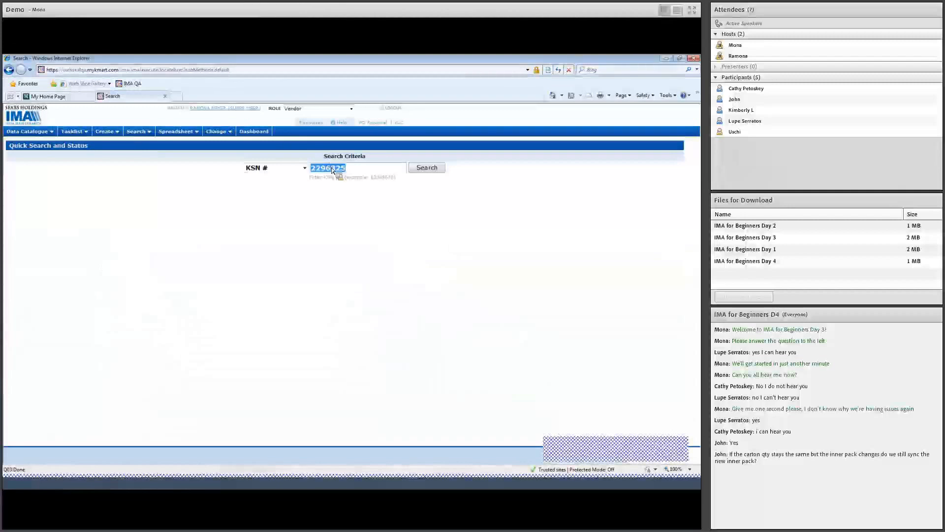
{"action": "type", "text": "2246612"}
{"action": "key", "text": "Return"}
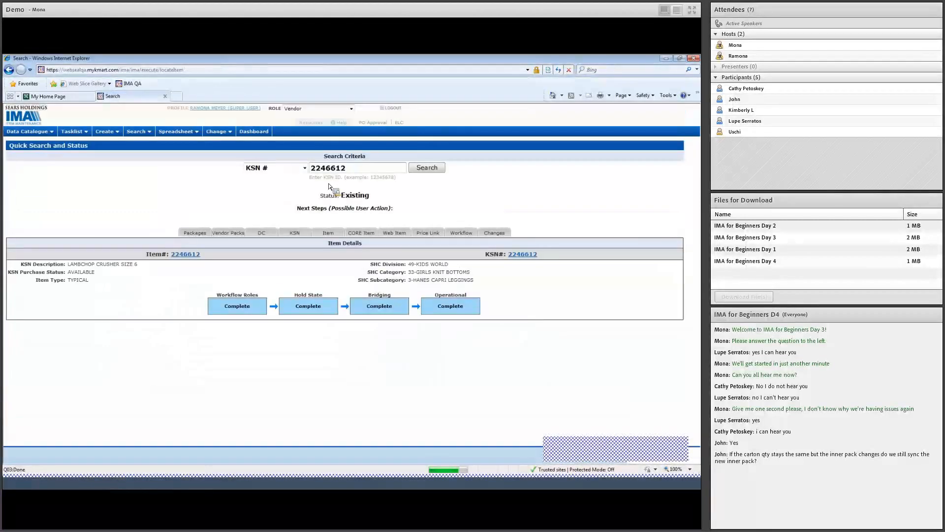
{"action": "left_click", "coordinate": [229, 233]}
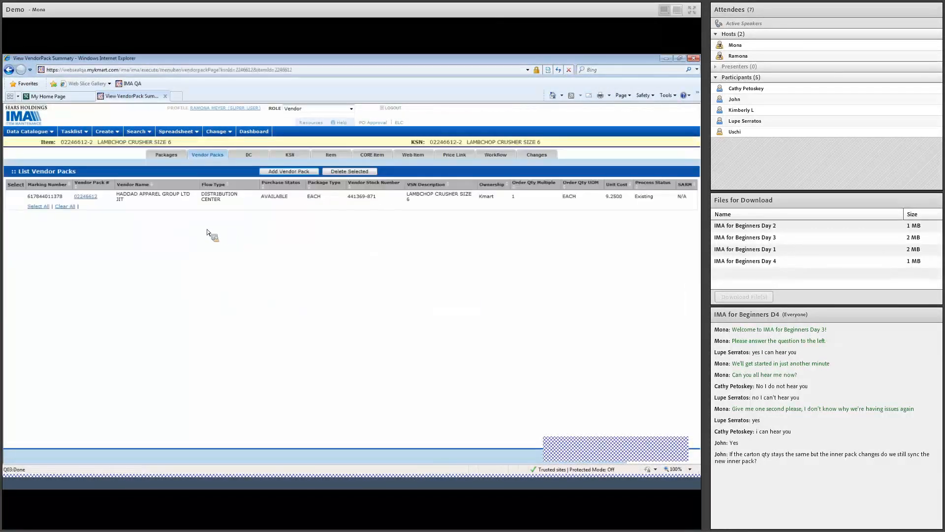
- Open vendor pack 02246612 and create a change request with Change DC Locations ticked
{"action": "left_click", "coordinate": [90, 198]}
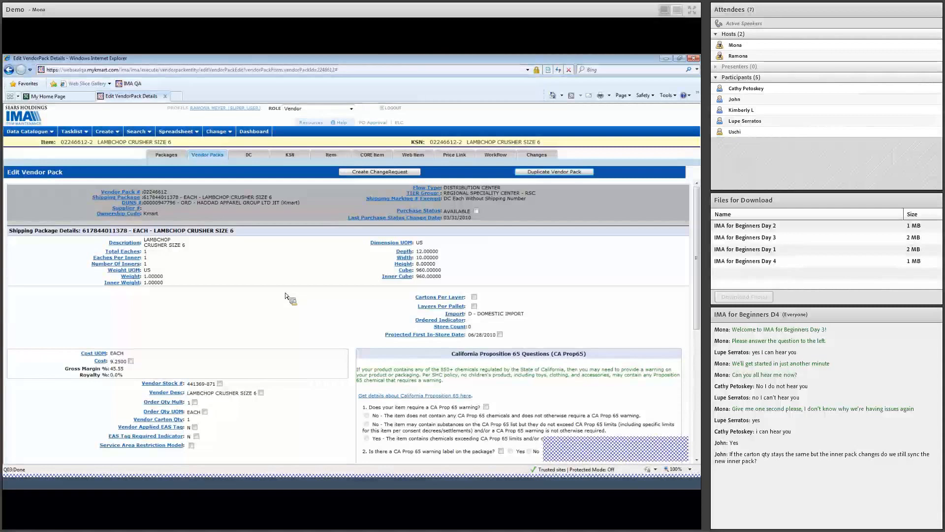
{"action": "scroll", "coordinate": [286, 296], "scroll_direction": "down", "scroll_amount": 1}
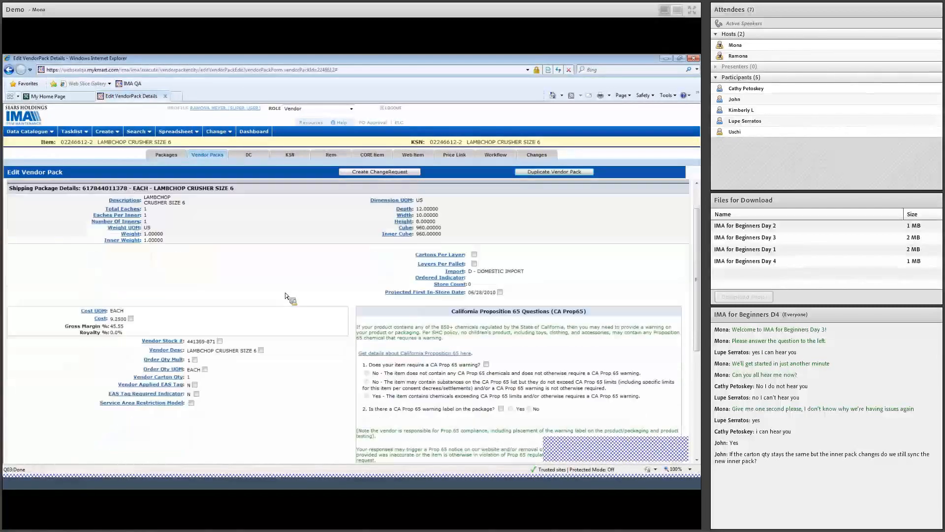
{"action": "scroll", "coordinate": [286, 296], "scroll_direction": "down", "scroll_amount": 1}
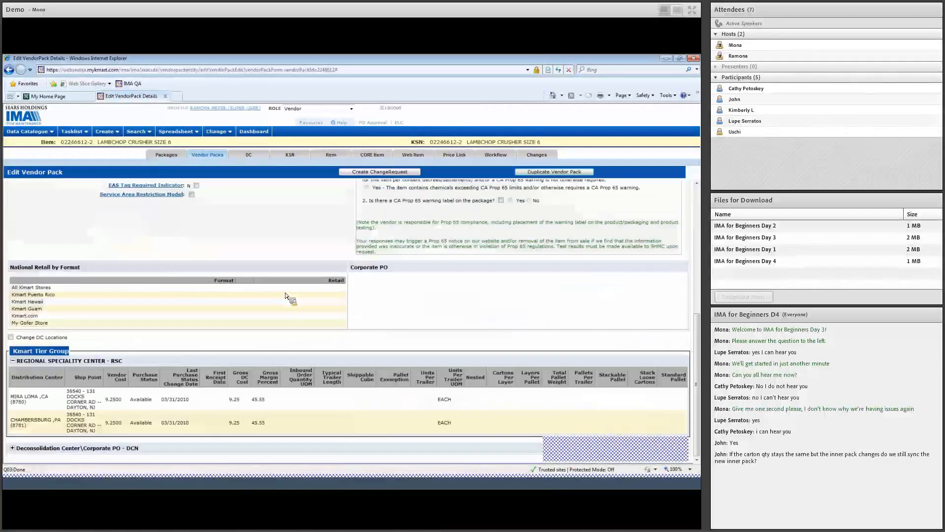
{"action": "scroll", "coordinate": [286, 296], "scroll_direction": "down", "scroll_amount": 4}
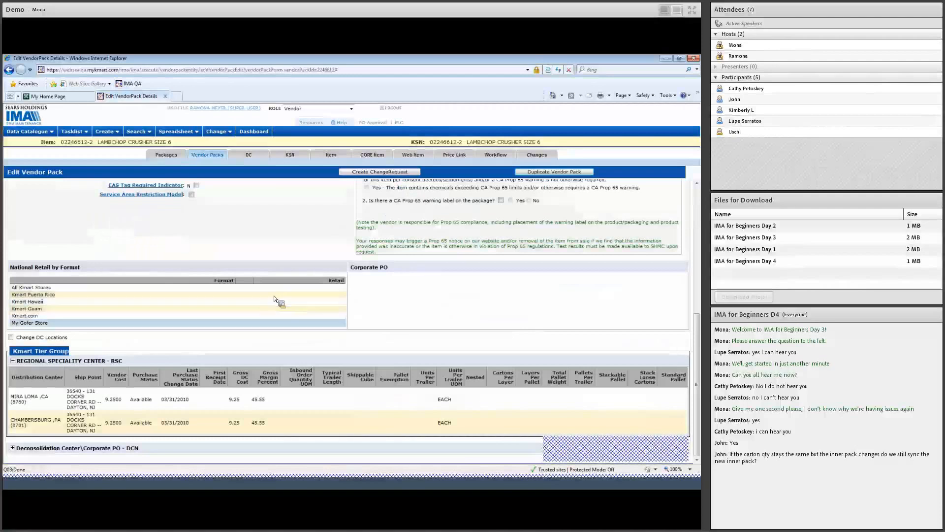
{"action": "left_click", "coordinate": [12, 338]}
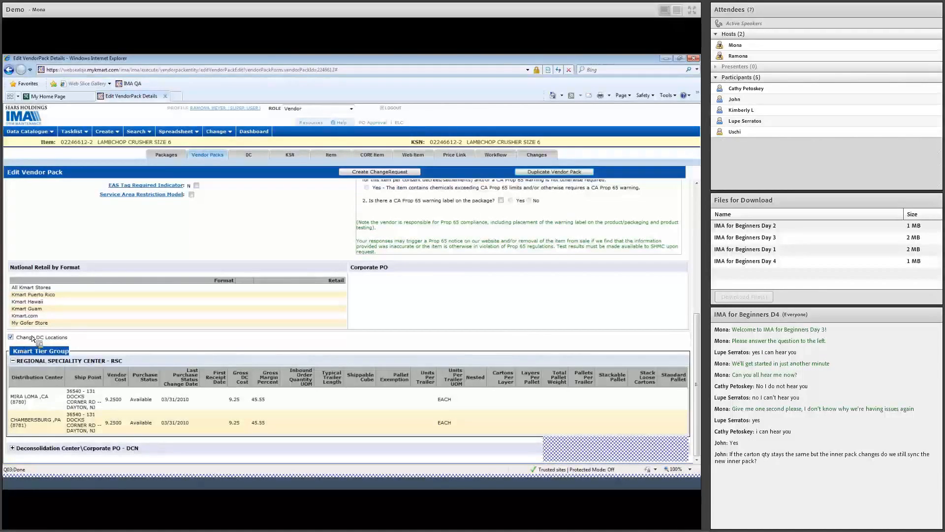
{"action": "left_click", "coordinate": [381, 172]}
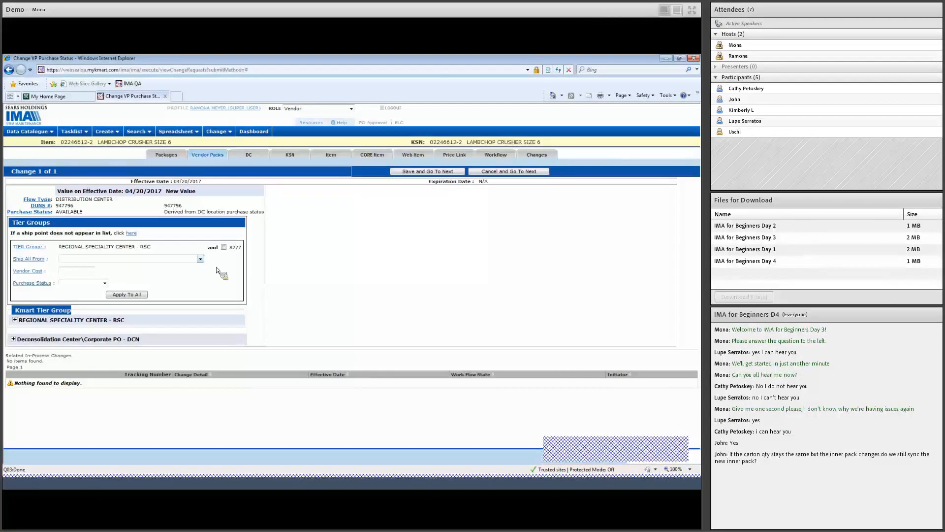
- Choose 40659 Carson, CA as the RSC ship-all-from point, declining to apply it to every DC
{"action": "left_click", "coordinate": [185, 260]}
{"action": "left_click", "coordinate": [187, 282]}
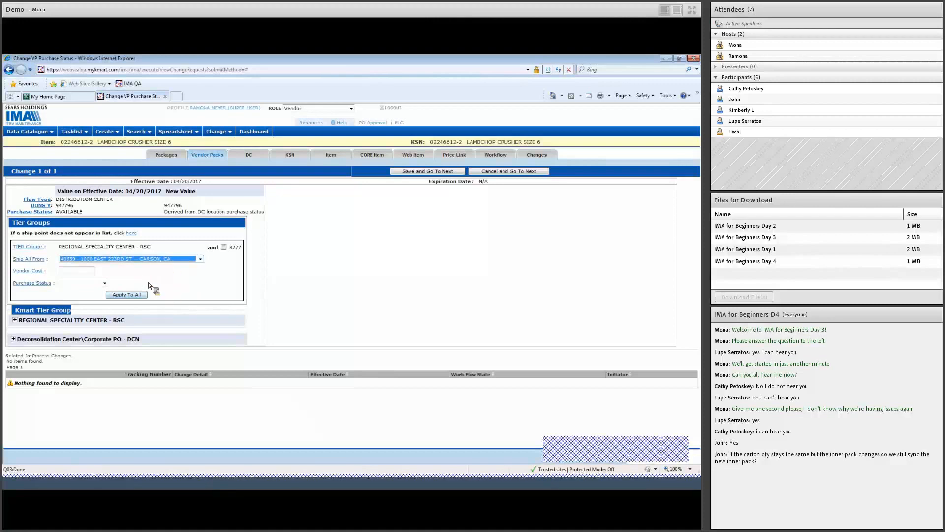
{"action": "left_click", "coordinate": [126, 295]}
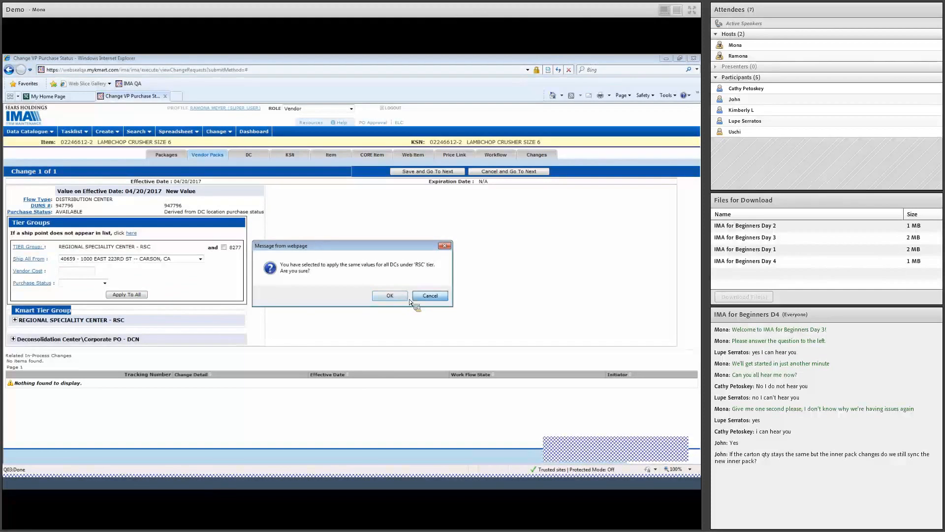
{"action": "left_click", "coordinate": [435, 297]}
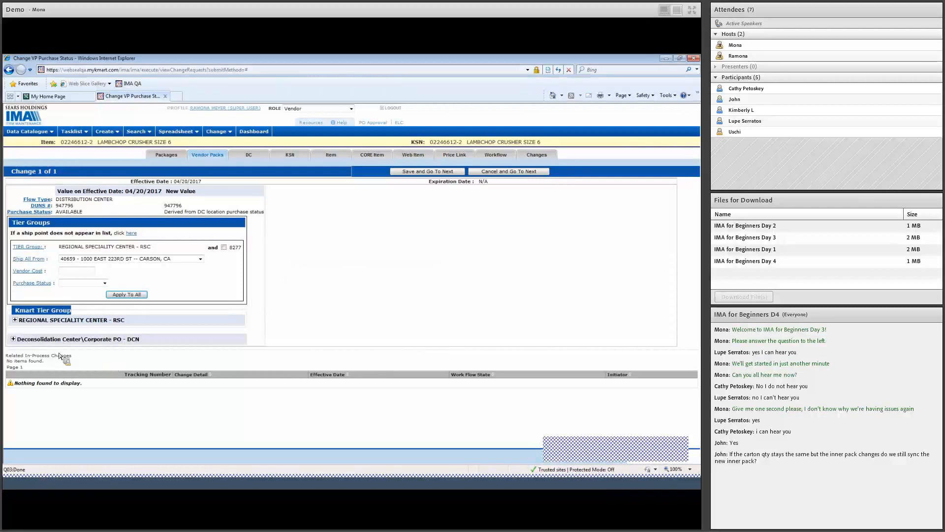
- In the RSC rows, give Mira Loma new ship point 40659 Carson, CA and Chambersburg 48980 Bayonne, NJ
{"action": "left_click", "coordinate": [16, 321]}
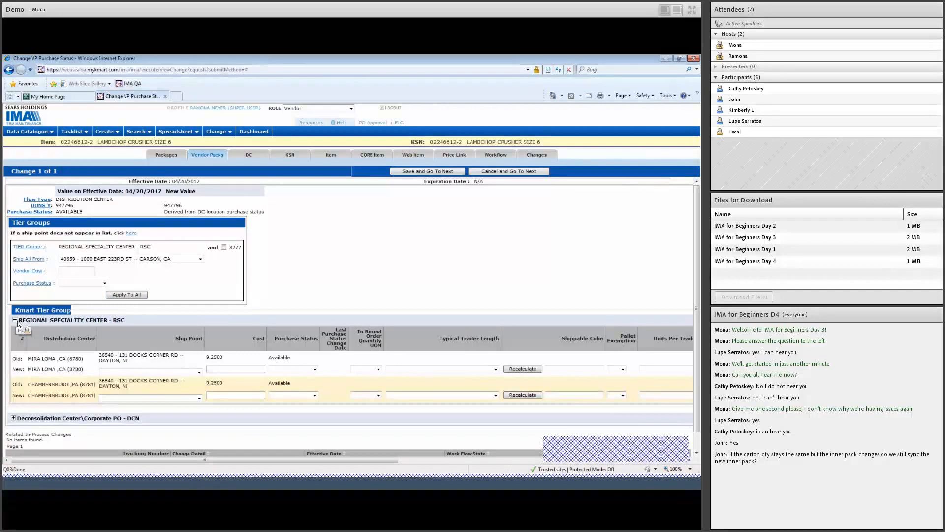
{"action": "mouse_move", "coordinate": [129, 356]}
{"action": "left_mouse_down"}
{"action": "mouse_move", "coordinate": [101, 356]}
{"action": "mouse_move", "coordinate": [132, 363]}
{"action": "left_mouse_up"}
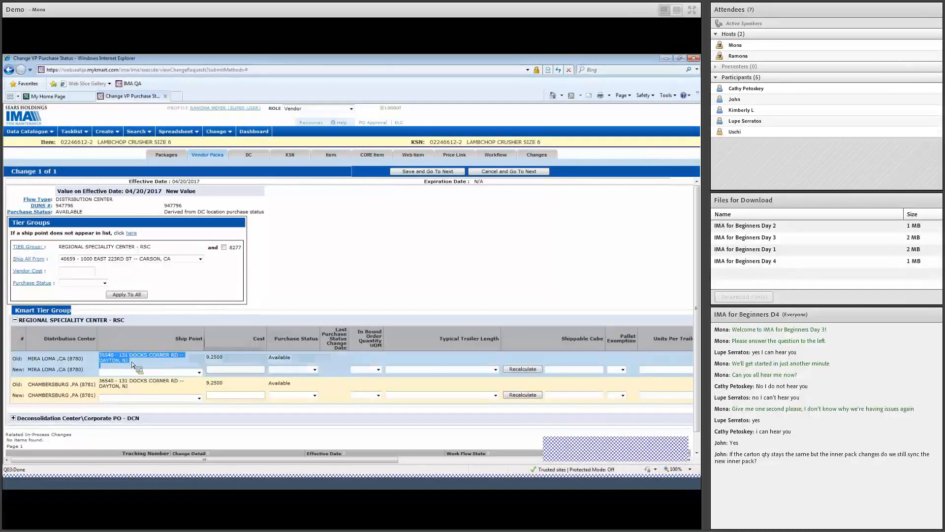
{"action": "left_click", "coordinate": [190, 373]}
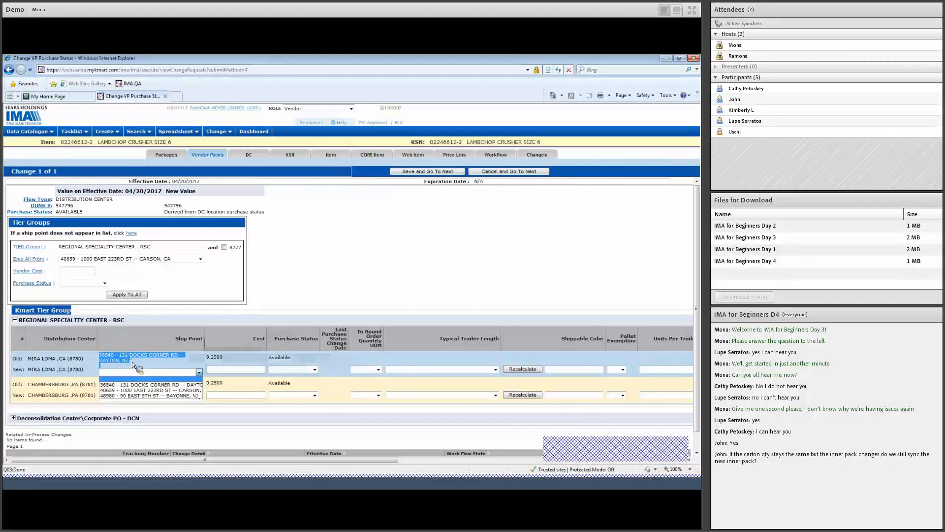
{"action": "left_click", "coordinate": [192, 391]}
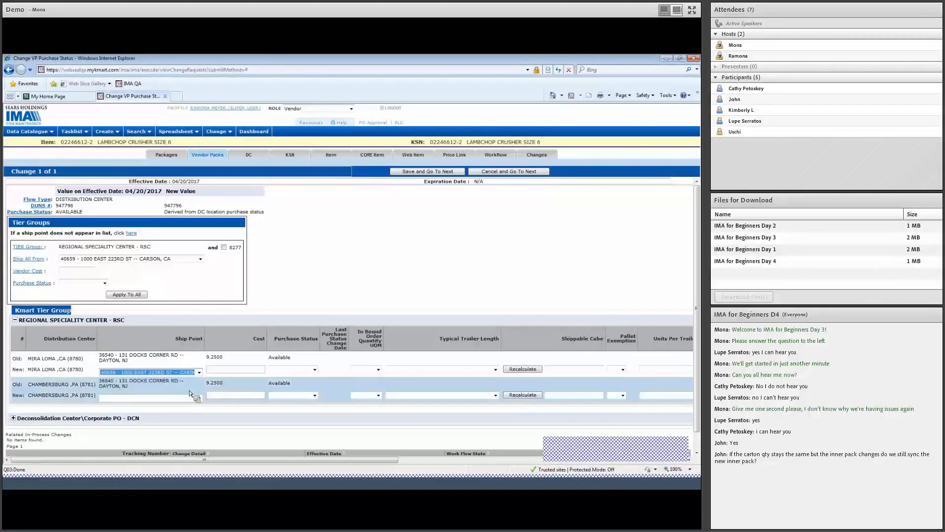
{"action": "left_click", "coordinate": [192, 398]}
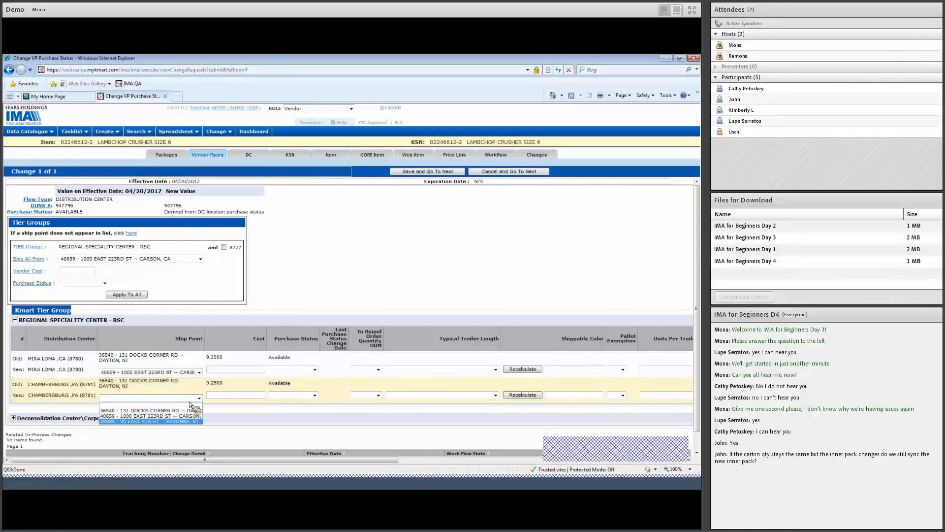
{"action": "left_click", "coordinate": [187, 425]}
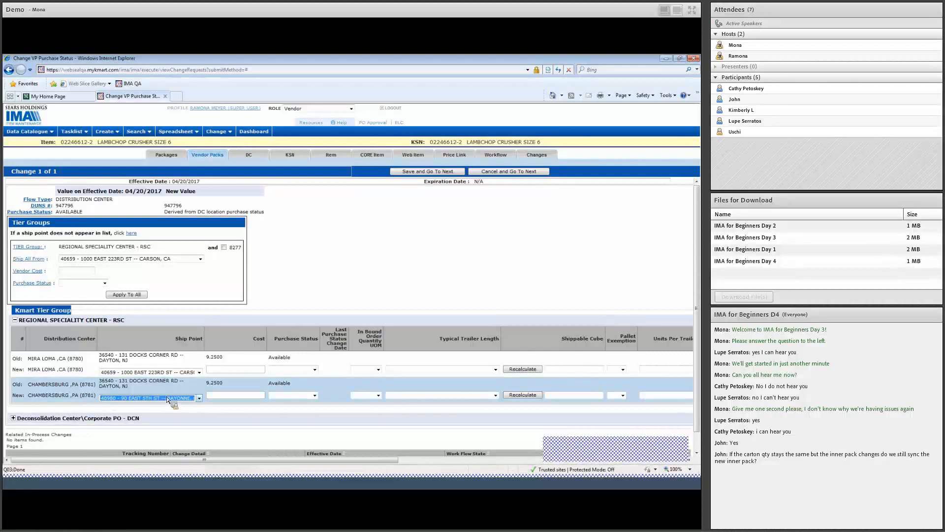
- Save the ship point changes and run Check For Errors on the workflow task
{"action": "left_click", "coordinate": [432, 171]}
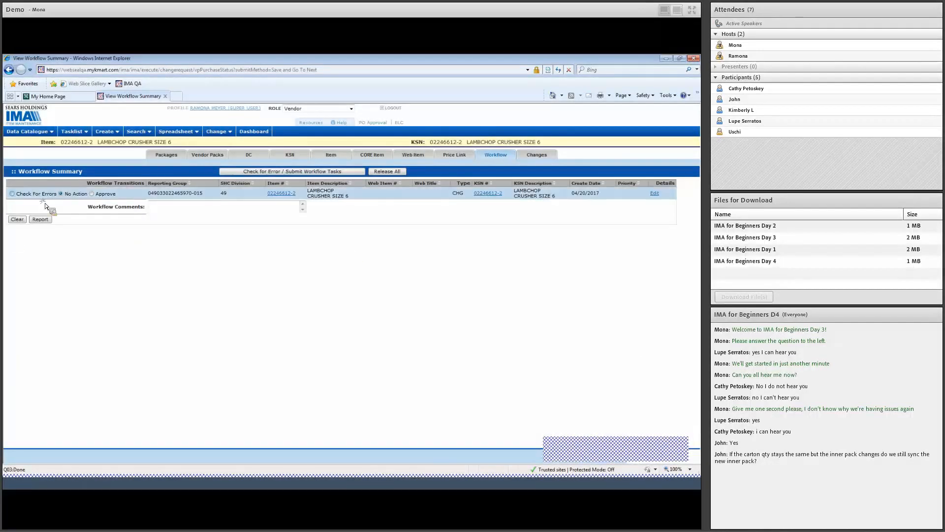
{"action": "left_click", "coordinate": [12, 194]}
{"action": "left_click", "coordinate": [242, 171]}
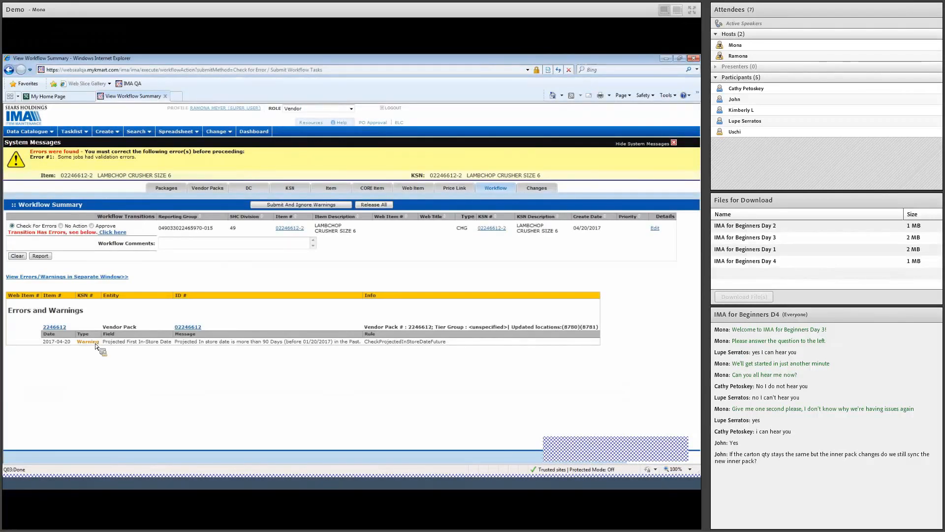
- Approve the change request, submitting despite the in-store date warning
{"action": "left_click", "coordinate": [92, 225]}
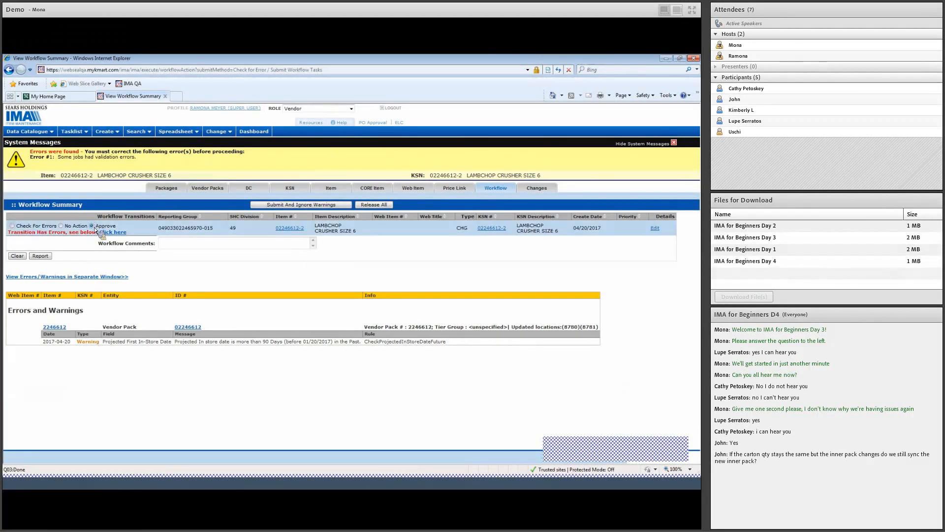
{"action": "left_click", "coordinate": [295, 208]}
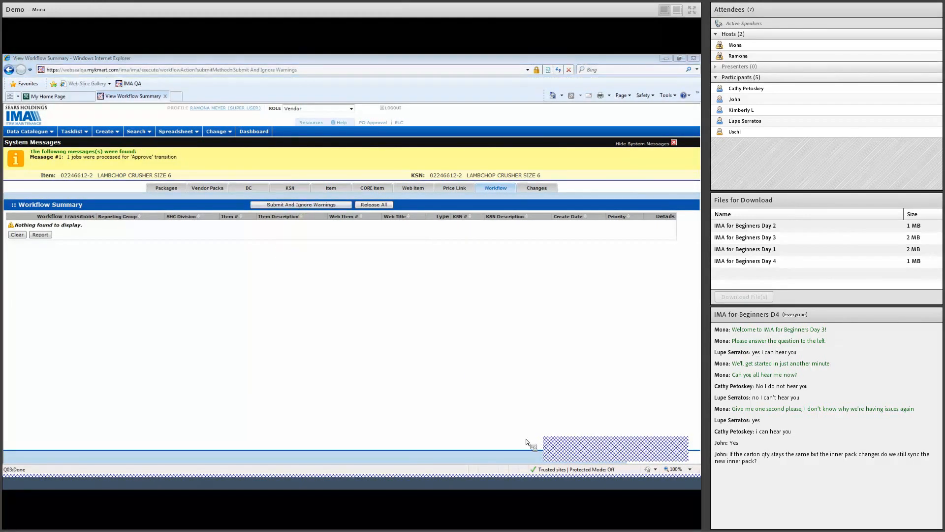
{"action": "left_click", "coordinate": [562, 449]}
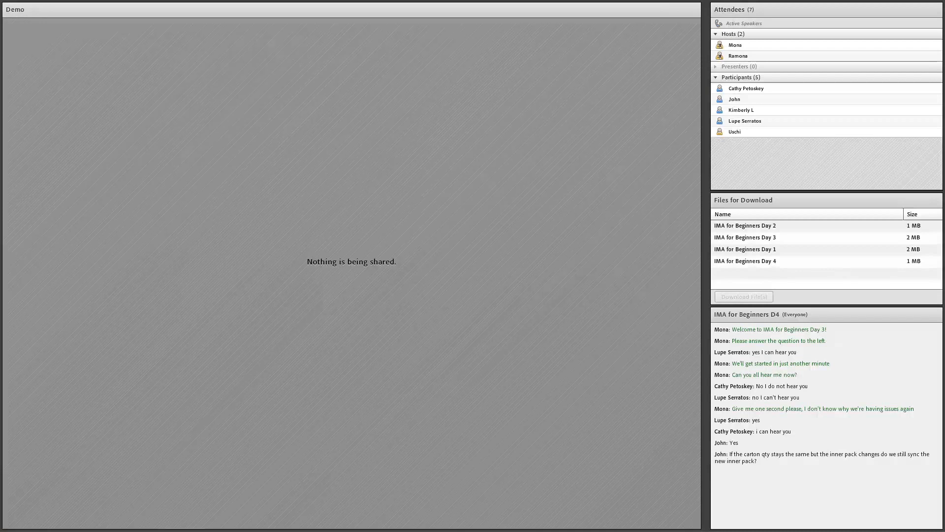